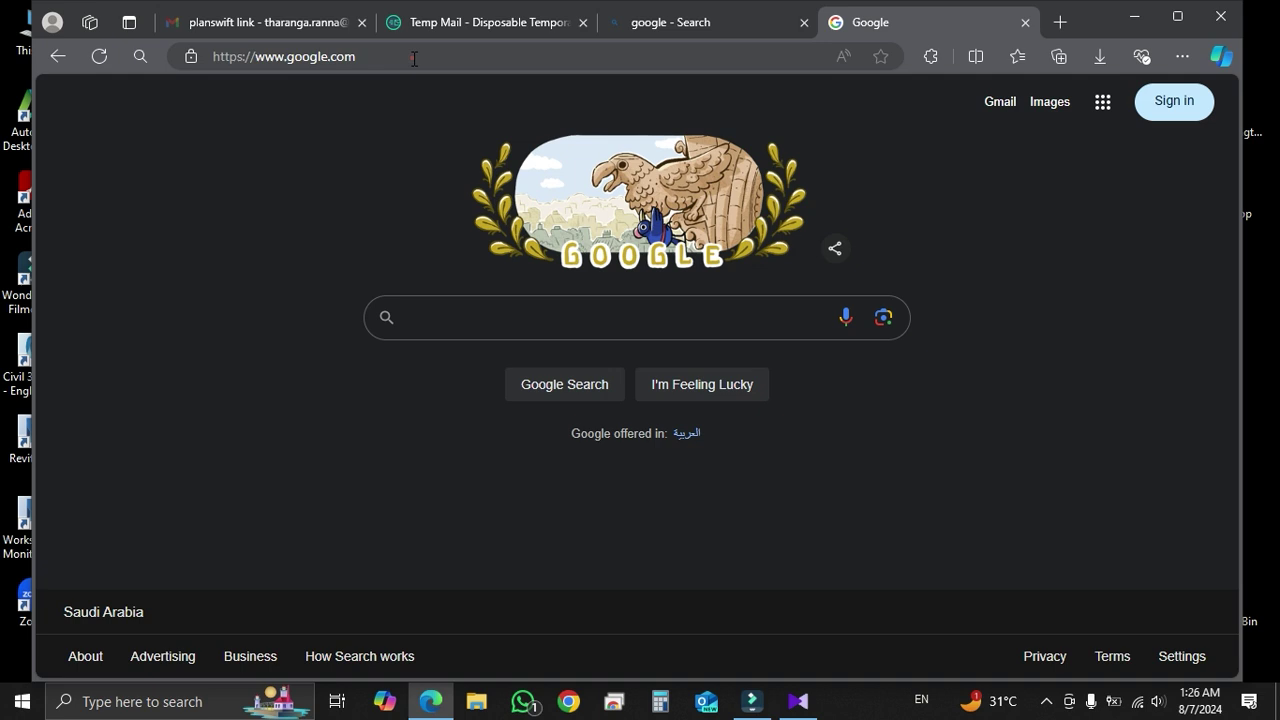
click(414, 57)
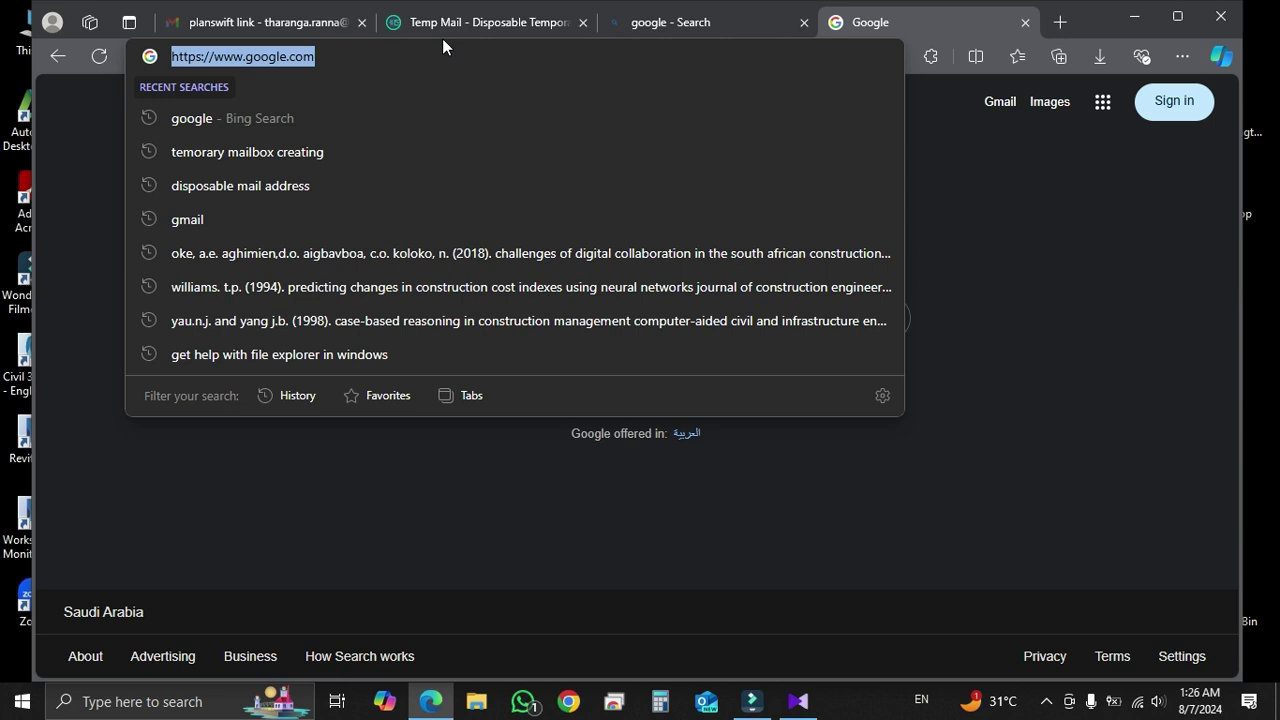
text(planswift)
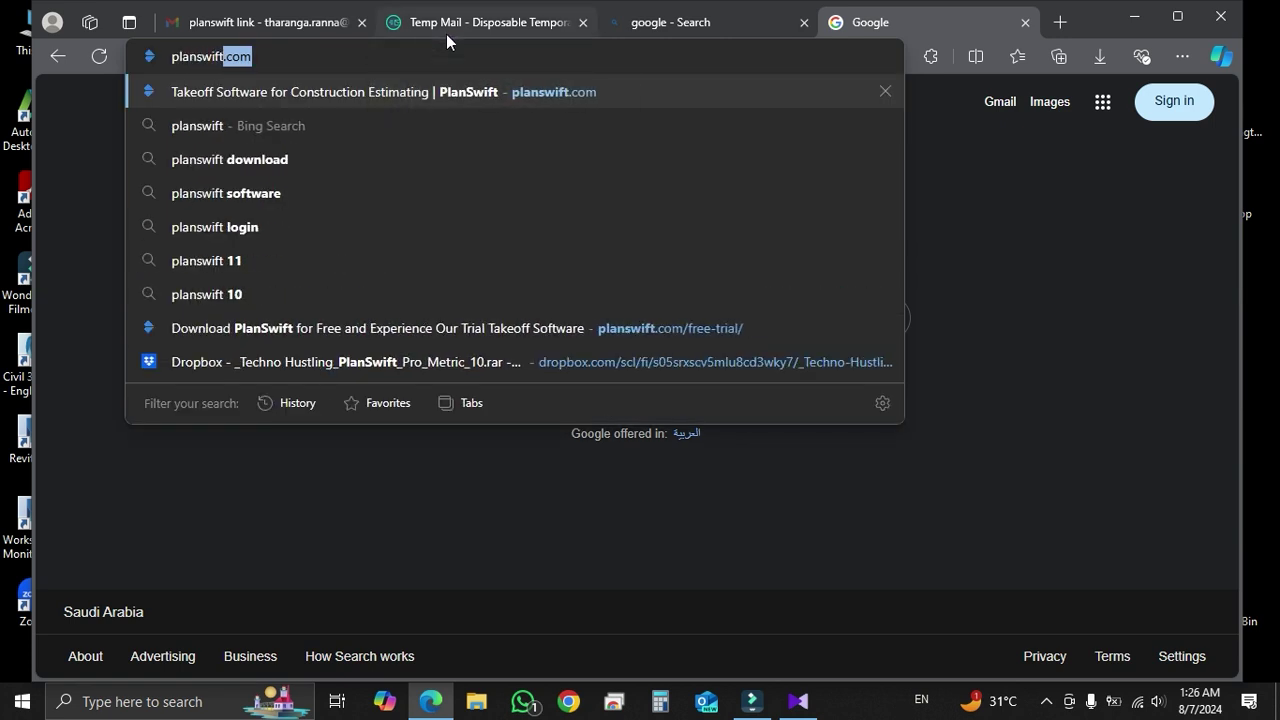
click(295, 68)
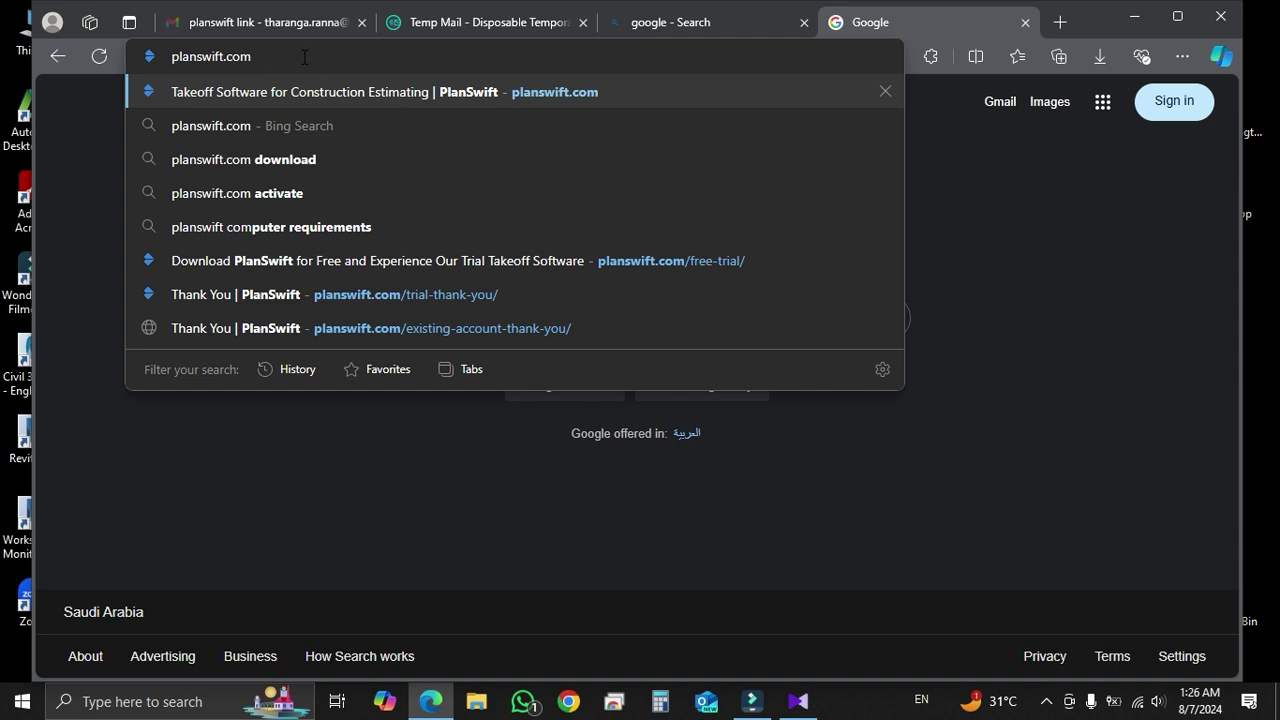
key(Return)
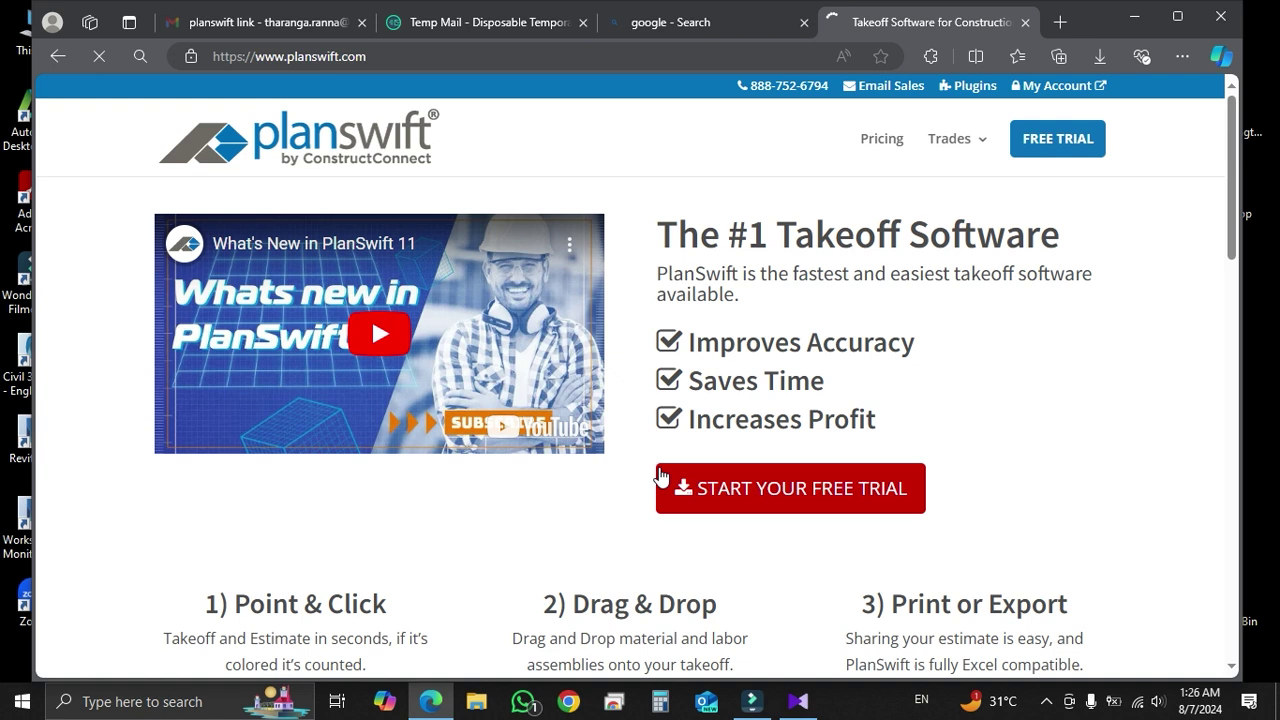
Scroll through the home page's features and trades sections, then back up
scroll(410, 548, down, 1)
scroll(838, 562, down, 3)
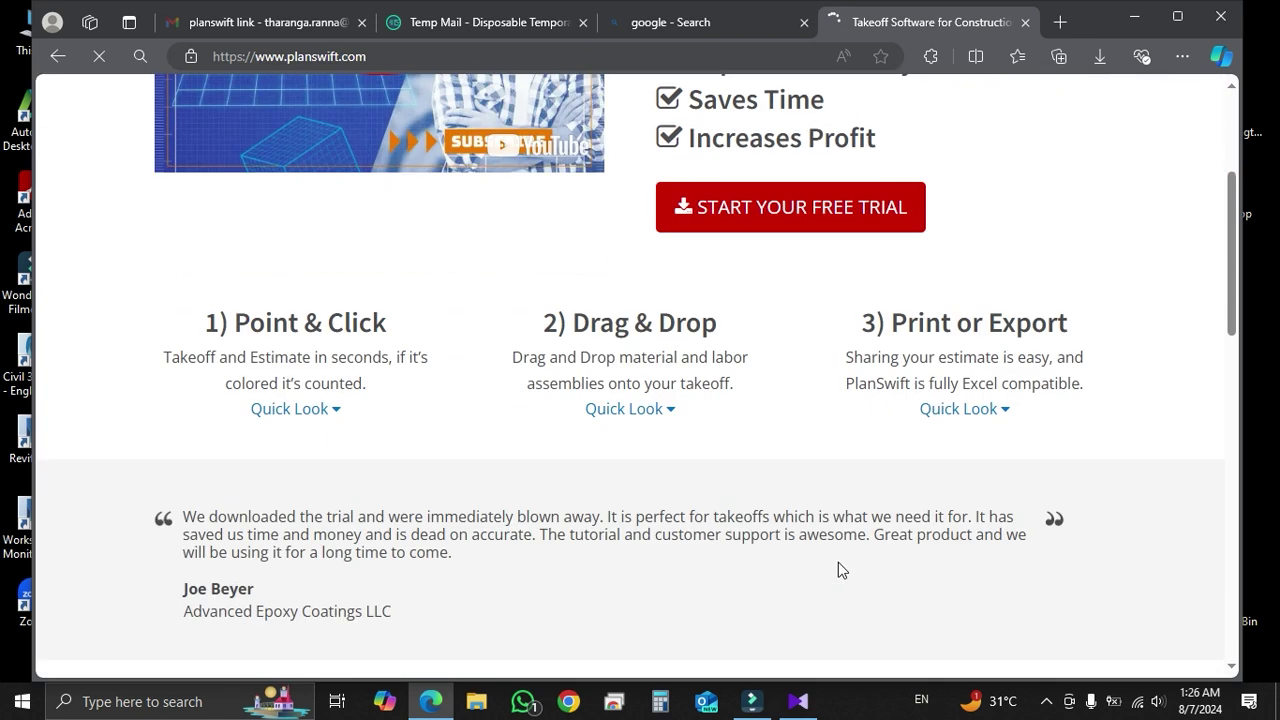
scroll(840, 568, down, 6)
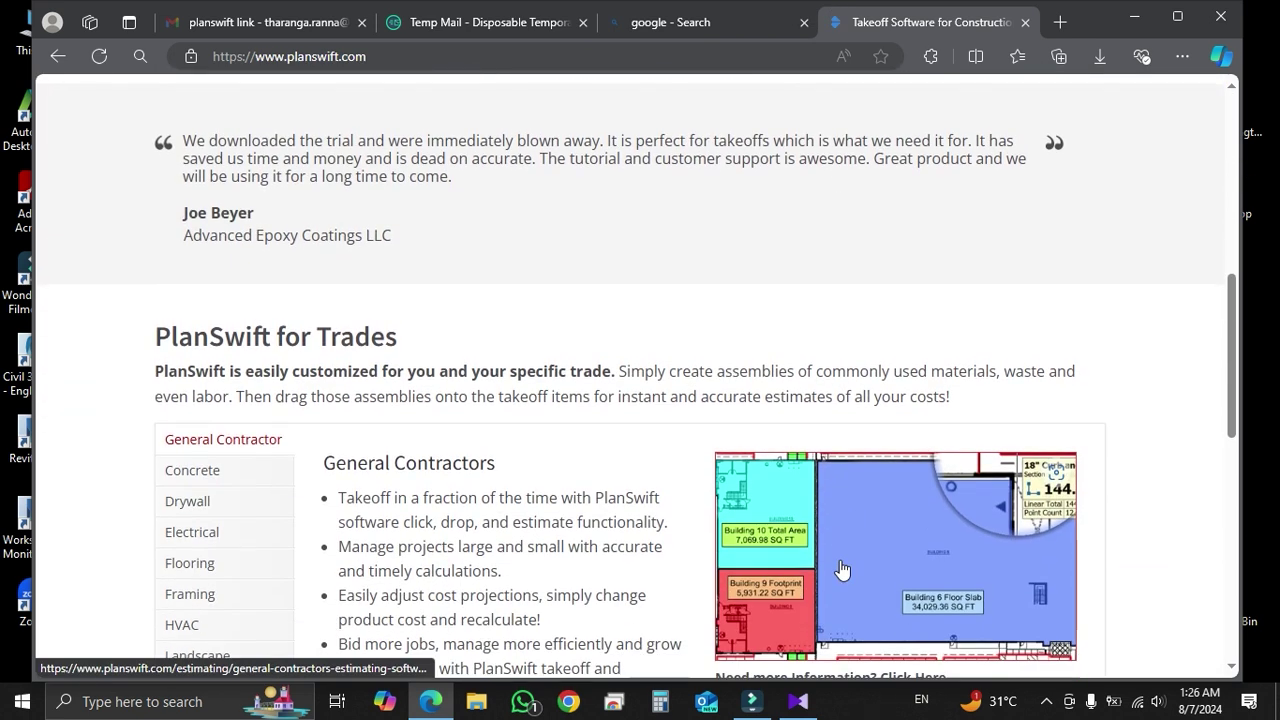
scroll(840, 568, down, 4)
scroll(840, 568, up, 3)
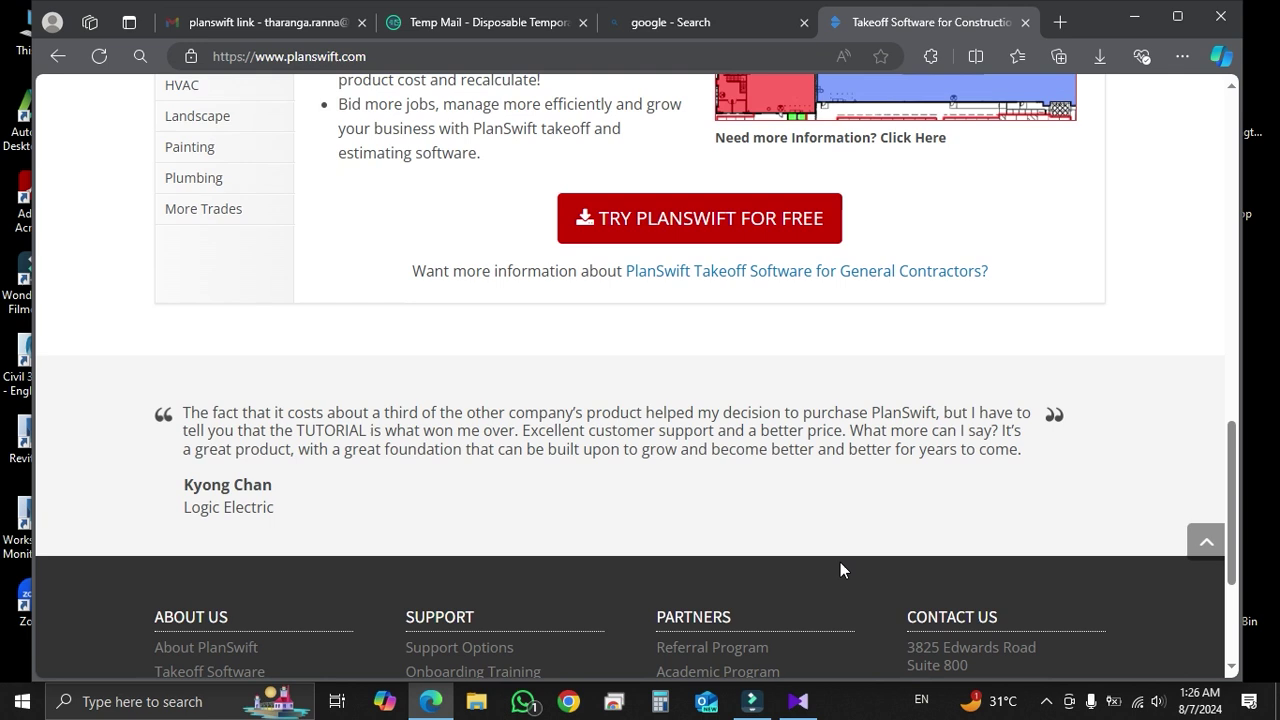
scroll(840, 570, up, 10)
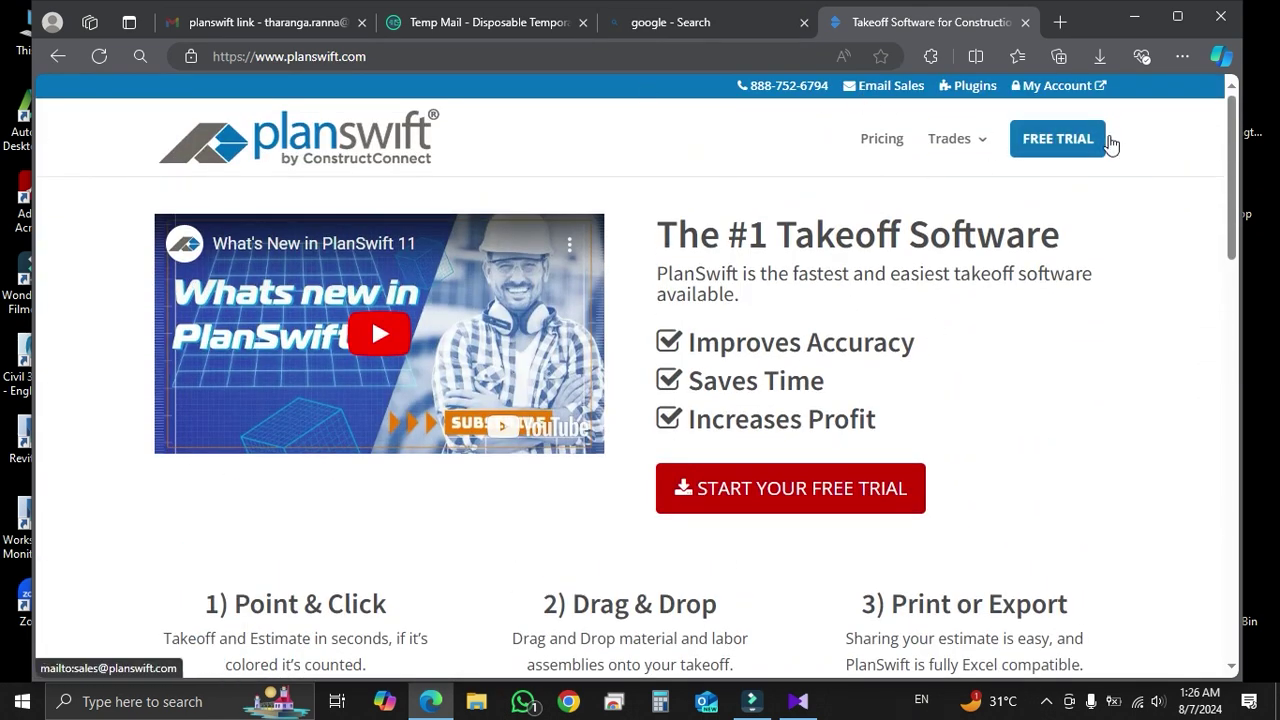
Bring up the 14-day free trial sign-up form and look over its fields
click(1063, 144)
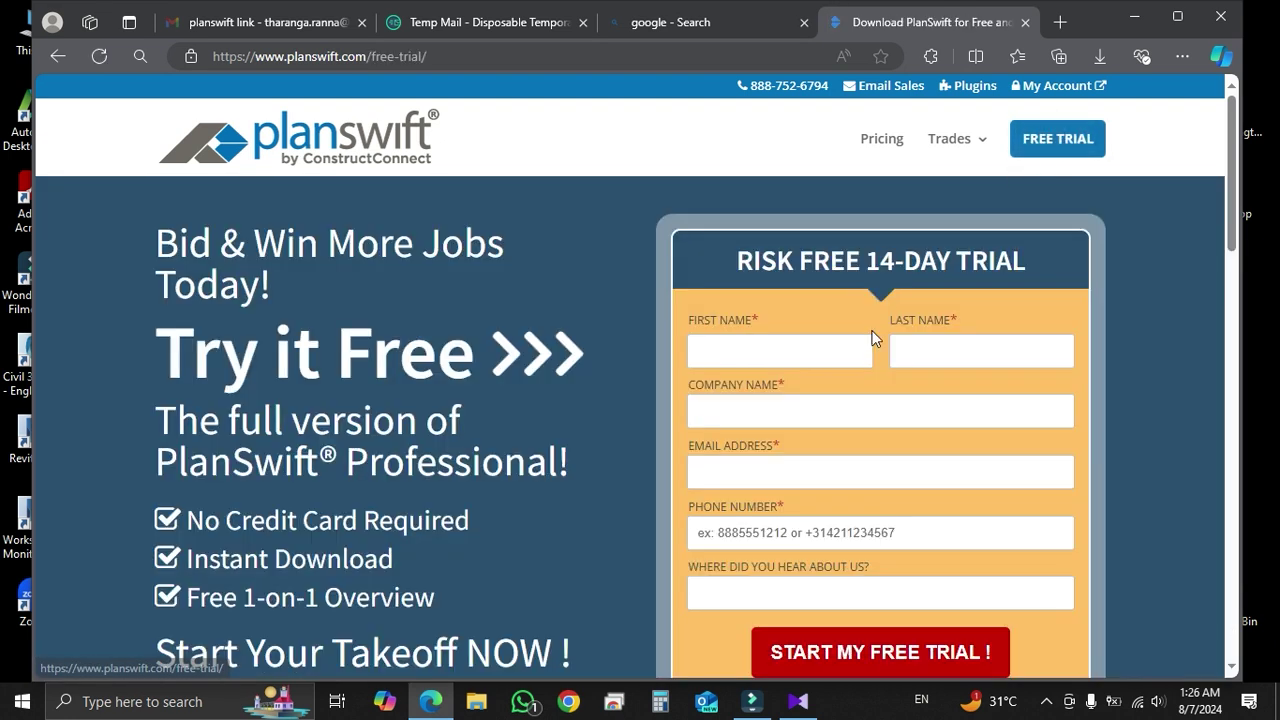
click(735, 351)
scroll(300, 380, down, 5)
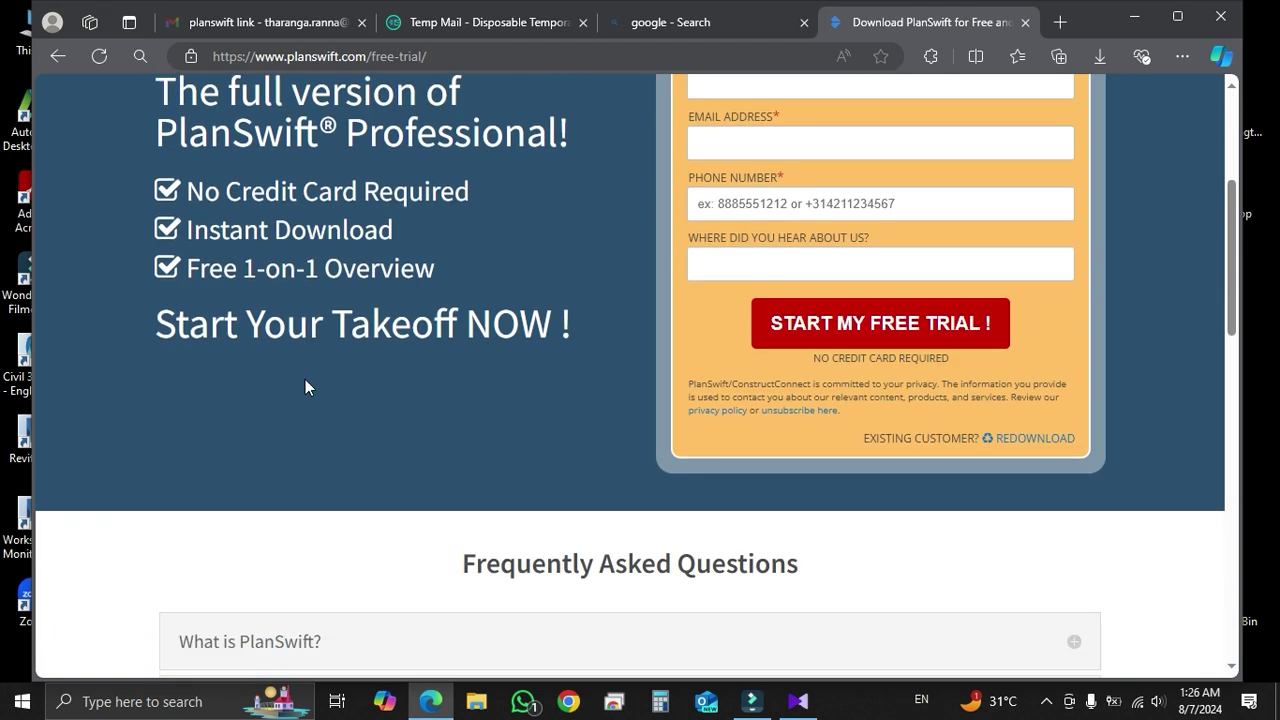
scroll(314, 378, down, 2)
scroll(314, 378, up, 4)
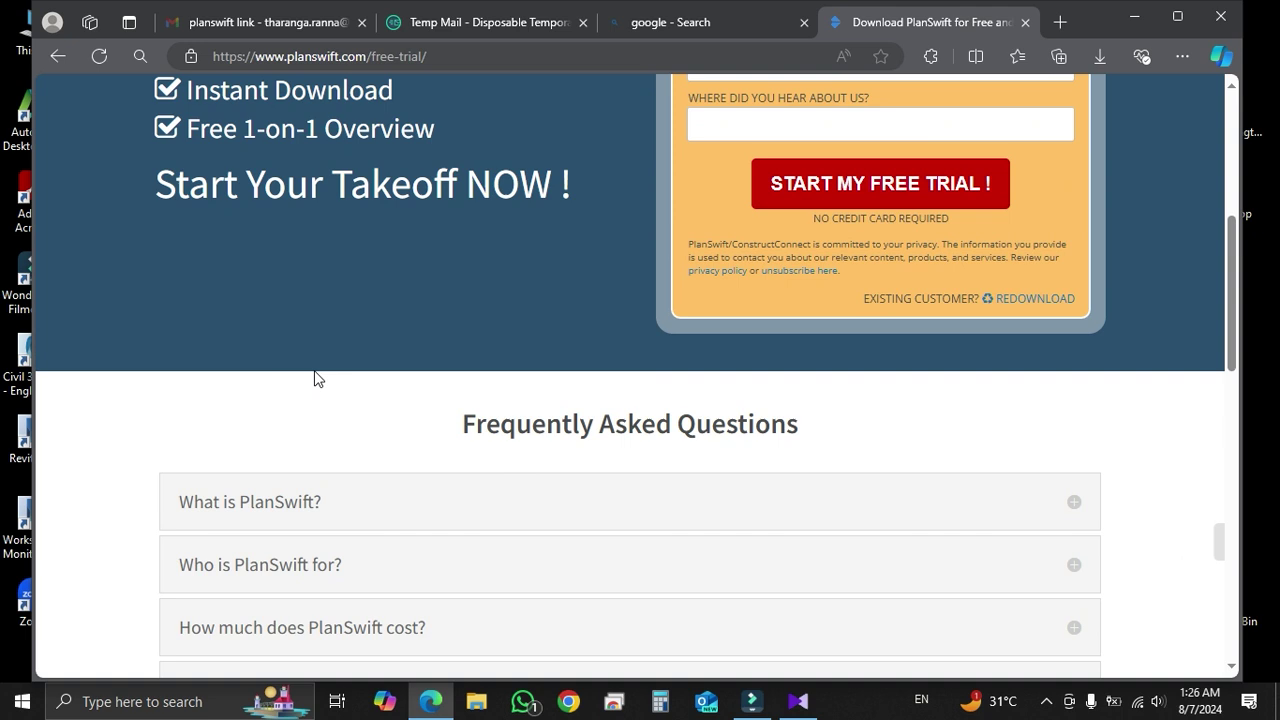
scroll(314, 378, up, 4)
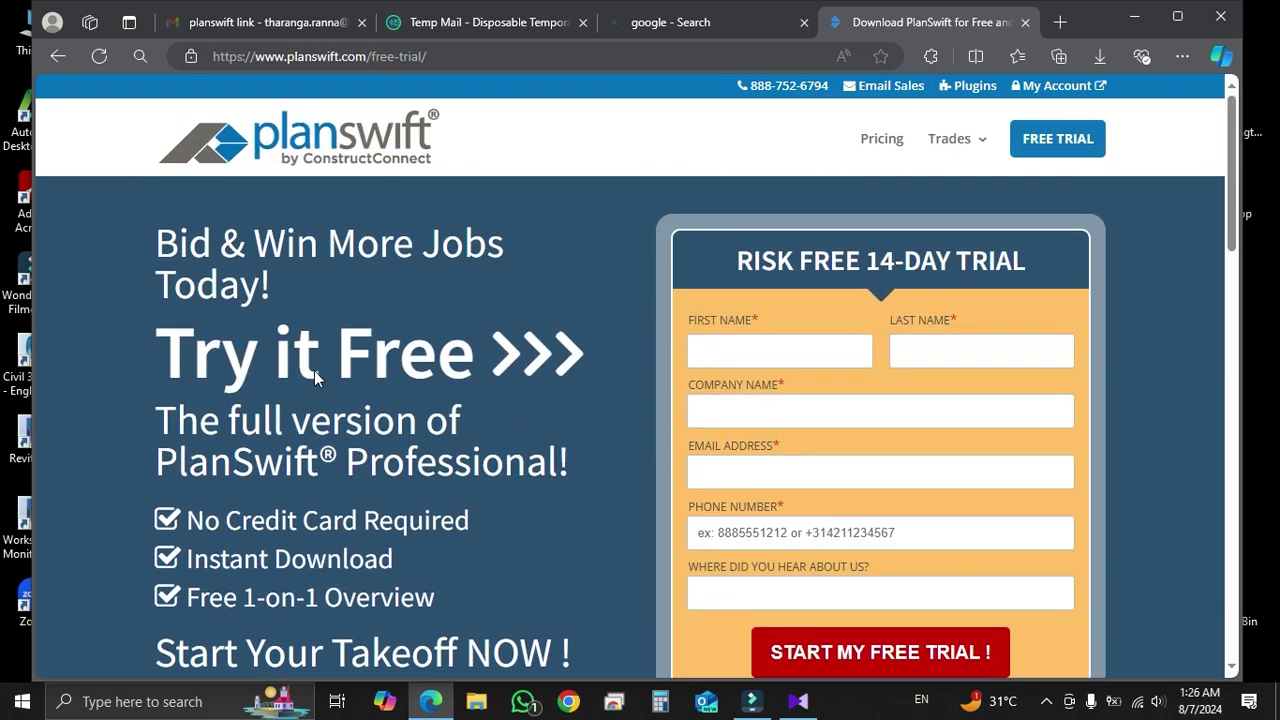
Fill in the first name, last name and company name fields
click(757, 345)
text(Techno)
click(966, 361)
click(966, 361)
text(Hustling)
click(957, 407)
text(Techno)
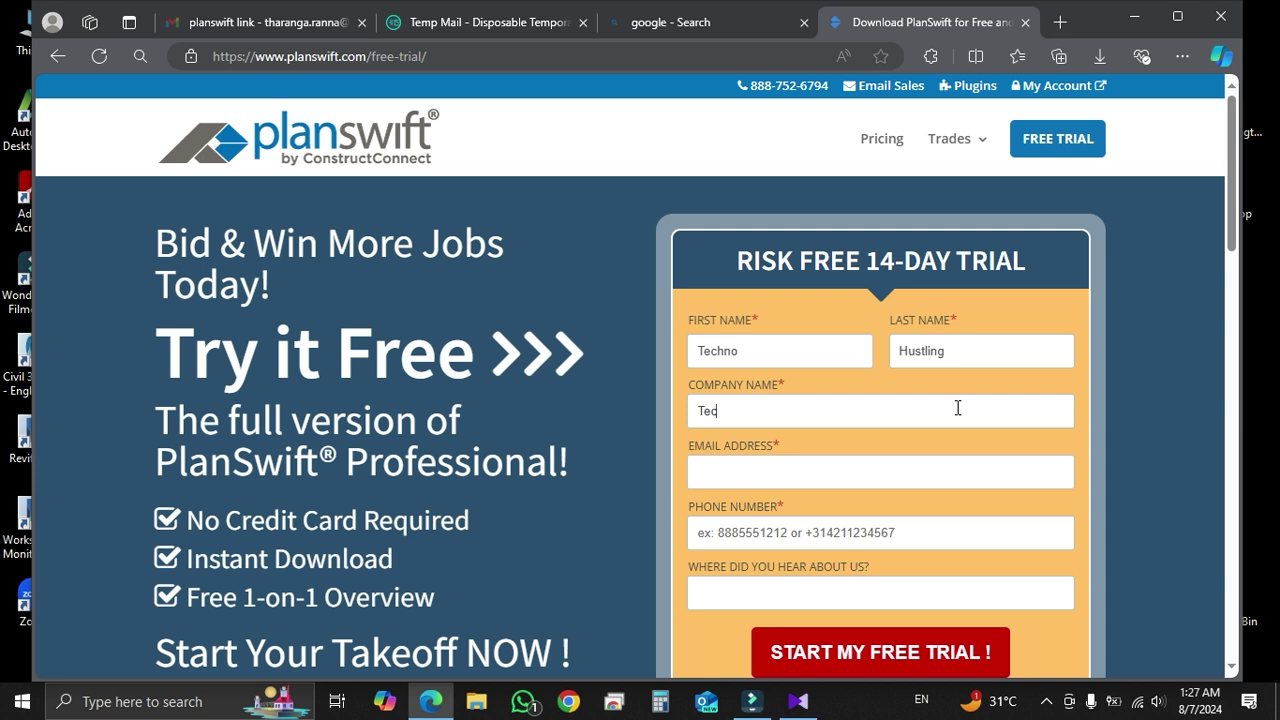
text( Hustling)
Paste the temporary e-mail, enter a phone number, choose Internet as the source, and submit
click(745, 477)
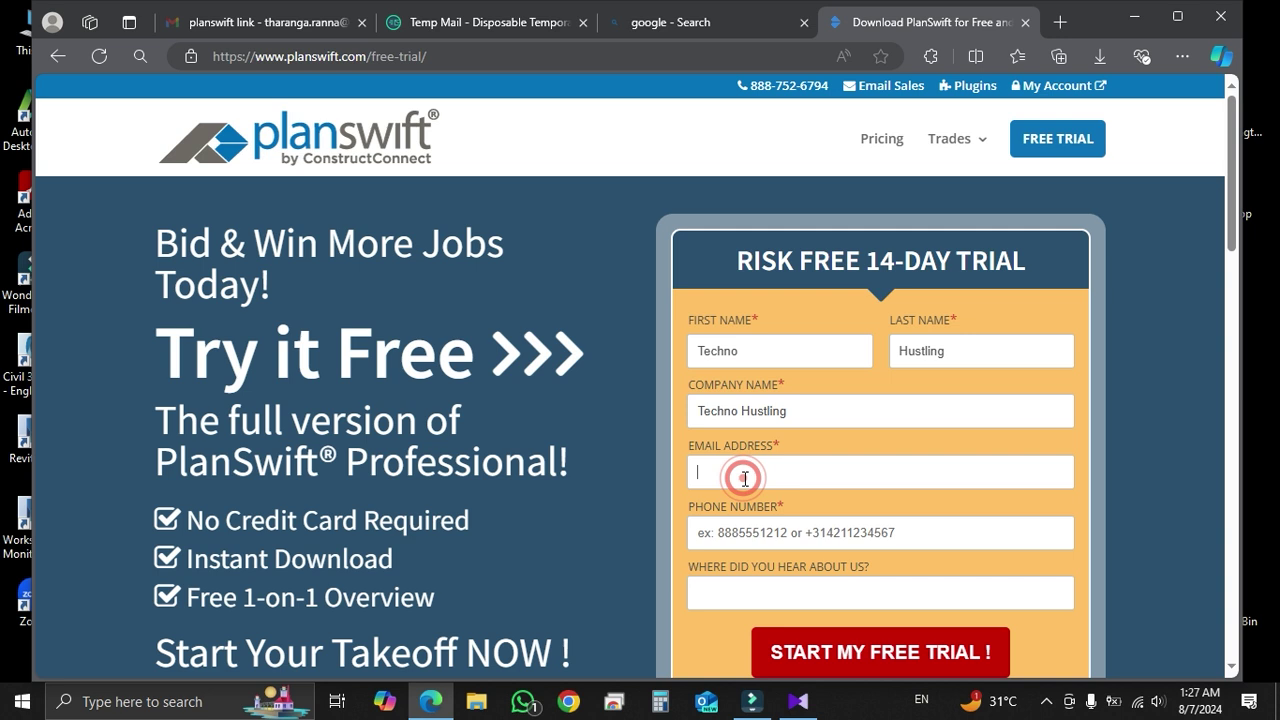
key(ctrl+v)
scroll(745, 479, down, 1)
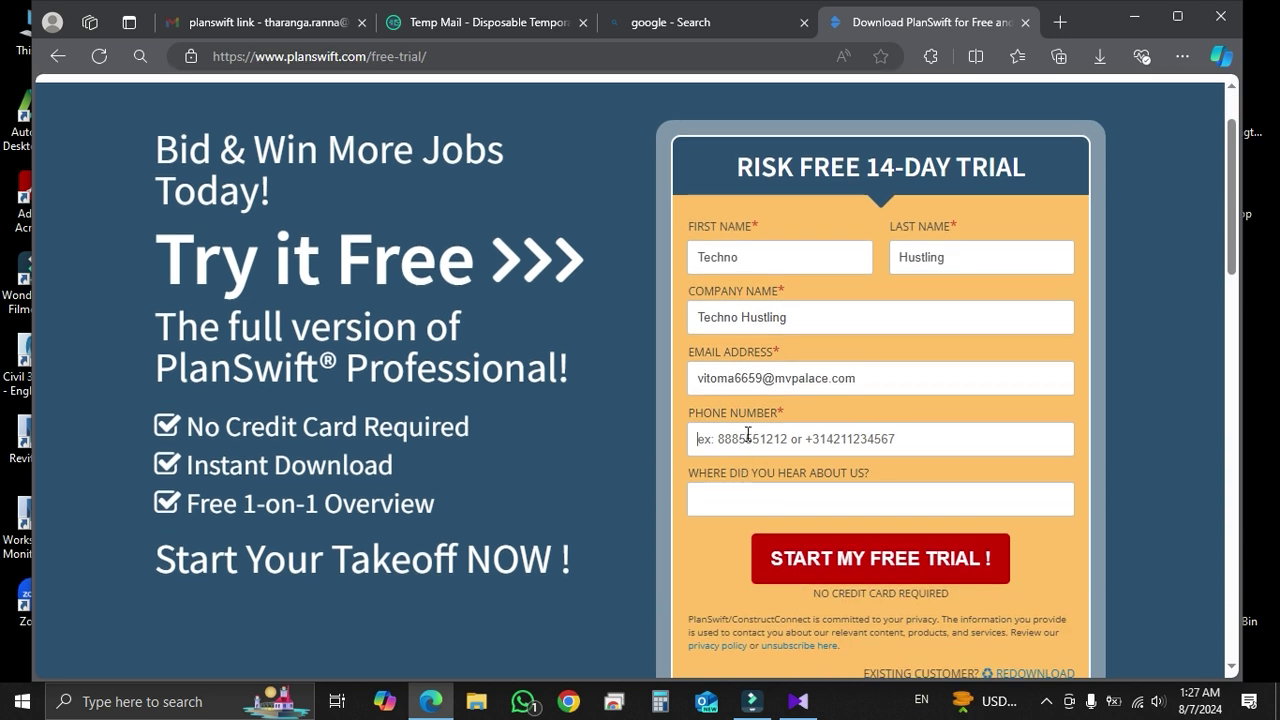
click(748, 435)
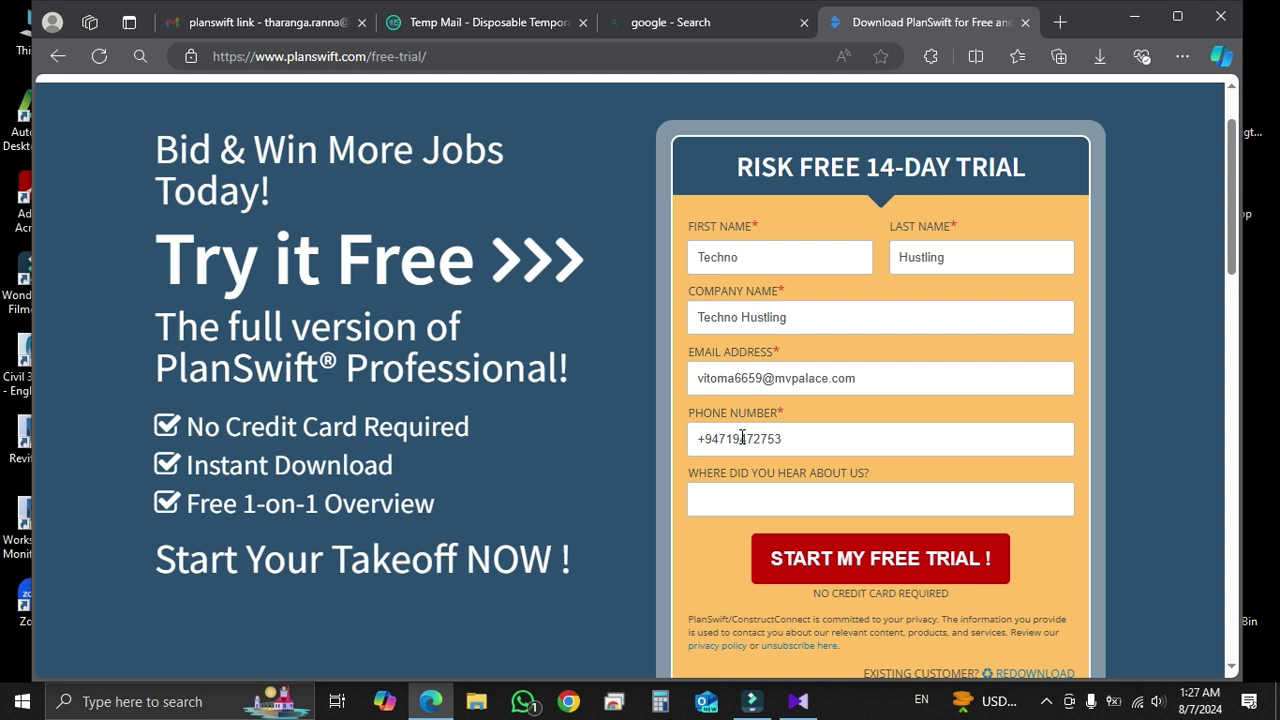
click(733, 513)
click(862, 567)
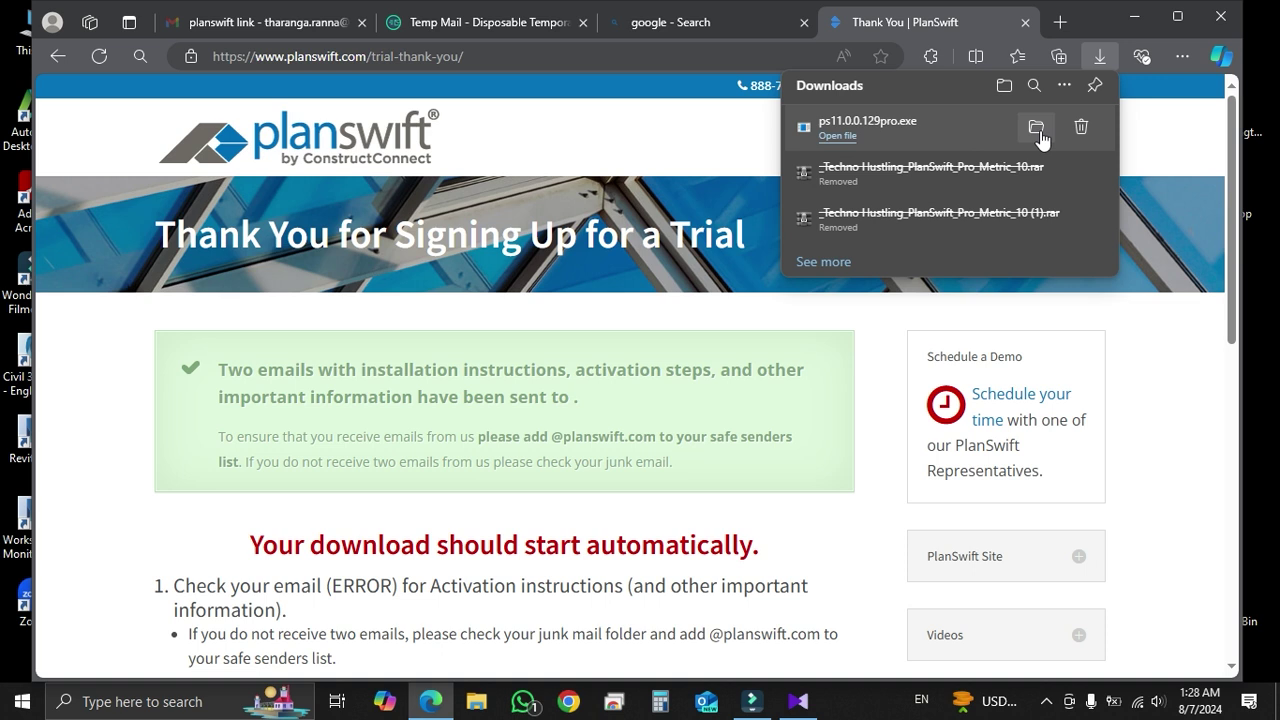
Run the downloaded ps11.0.0.129pro.exe installer and accept the licence agreement
click(1040, 138)
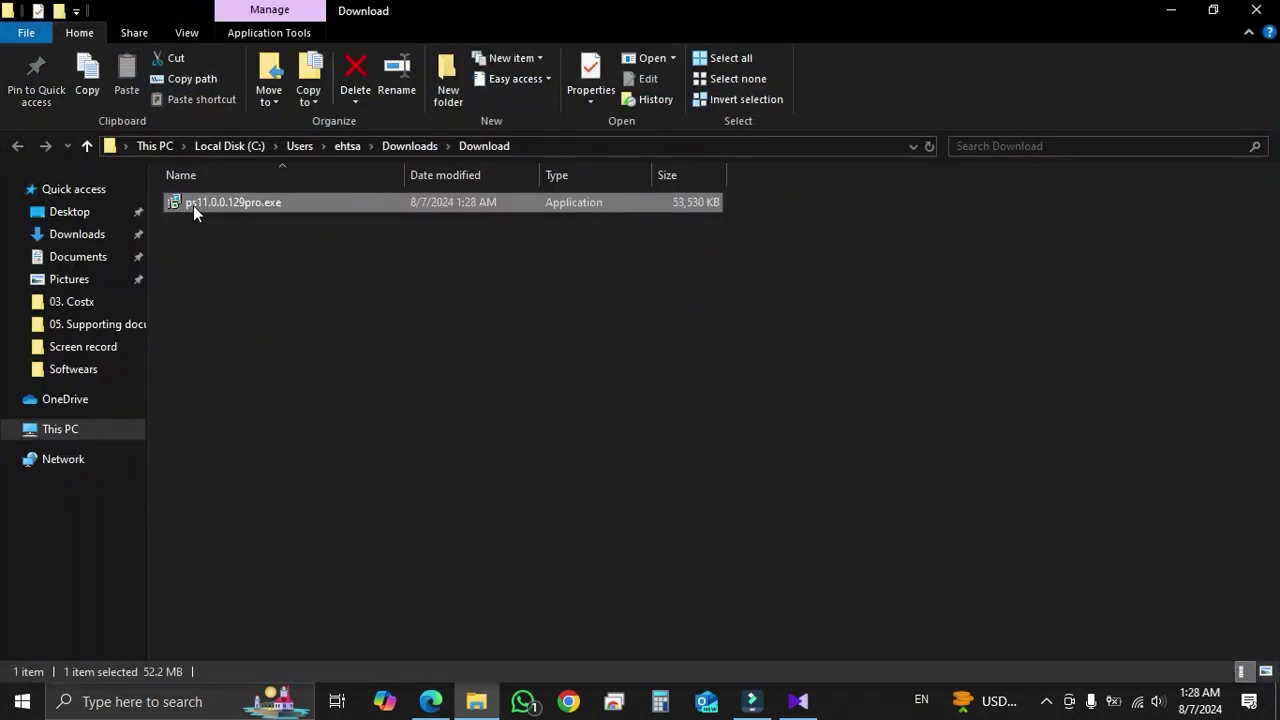
double_click(193, 205)
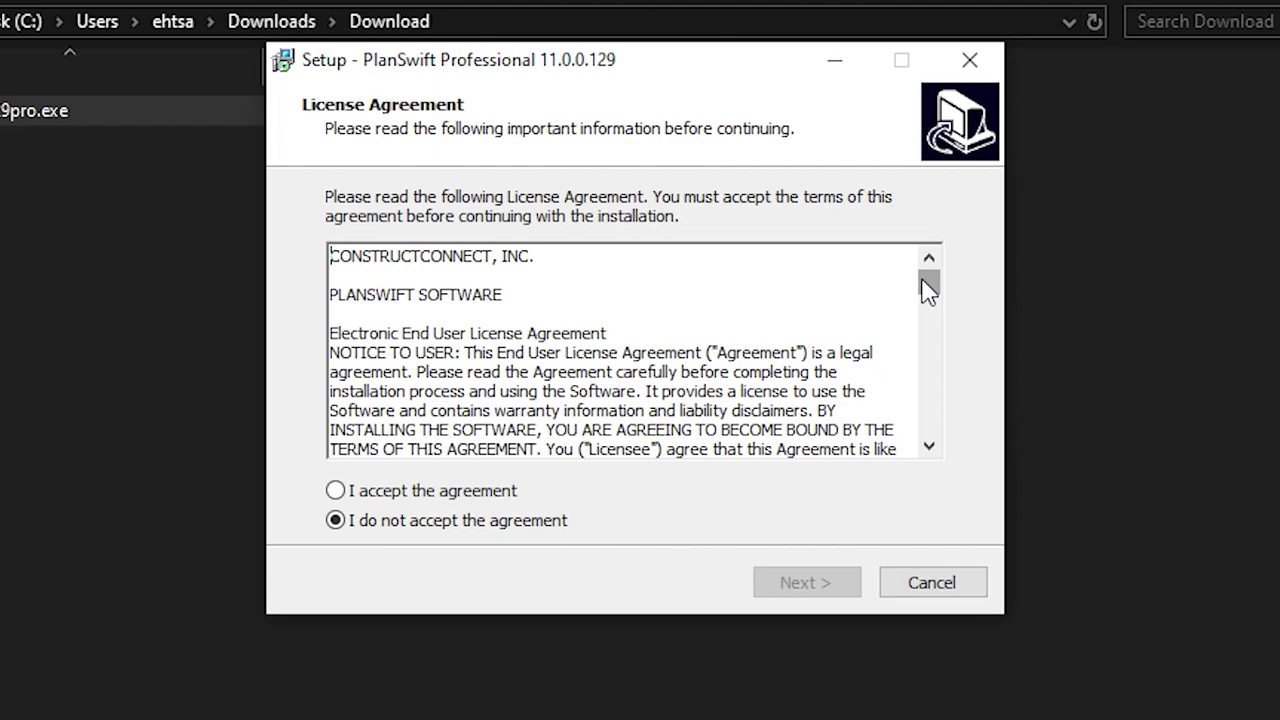
drag(928, 289, 860, 280)
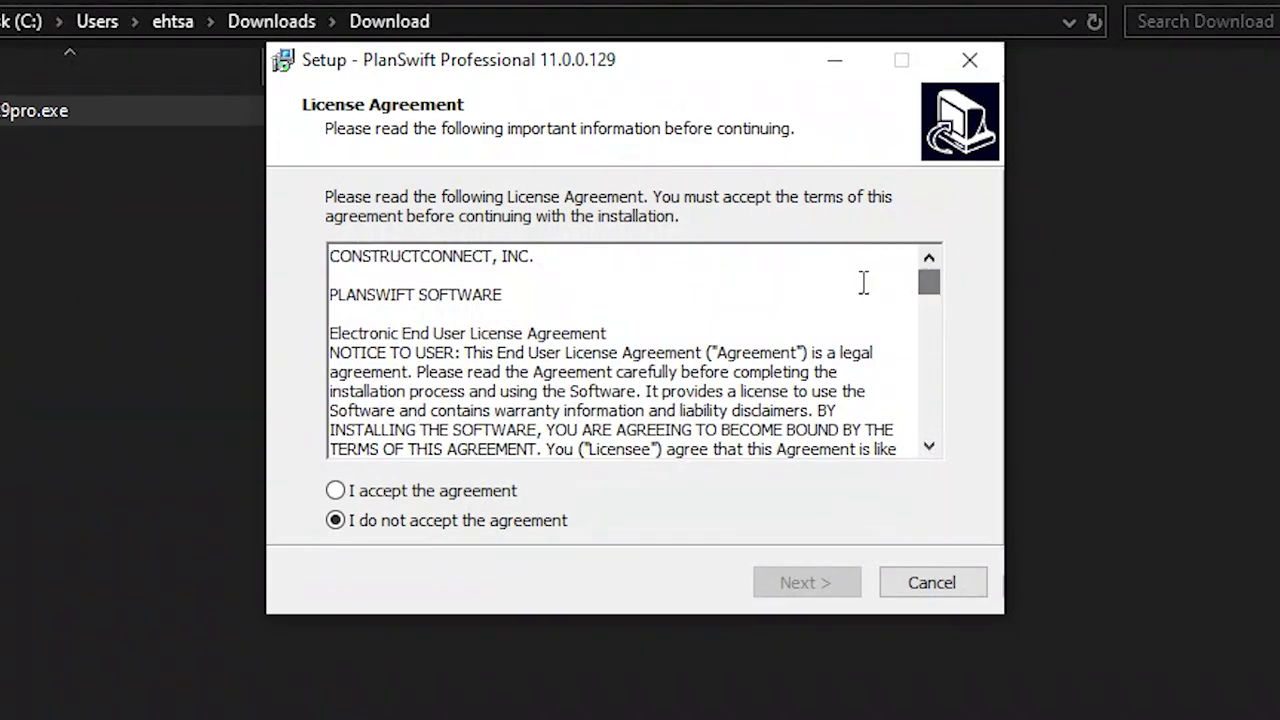
click(338, 490)
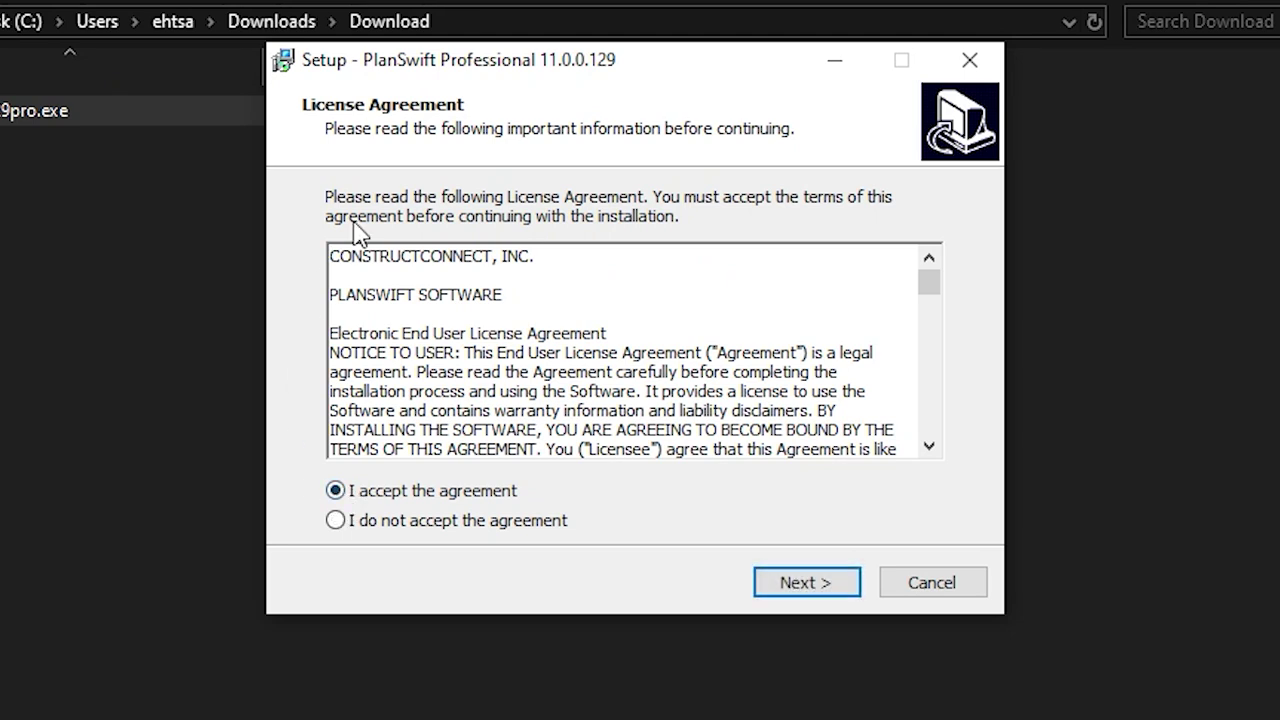
Keep C:\Program Files (x86)\PlanSwift11 as the install folder and confirm using the existing folder
click(805, 584)
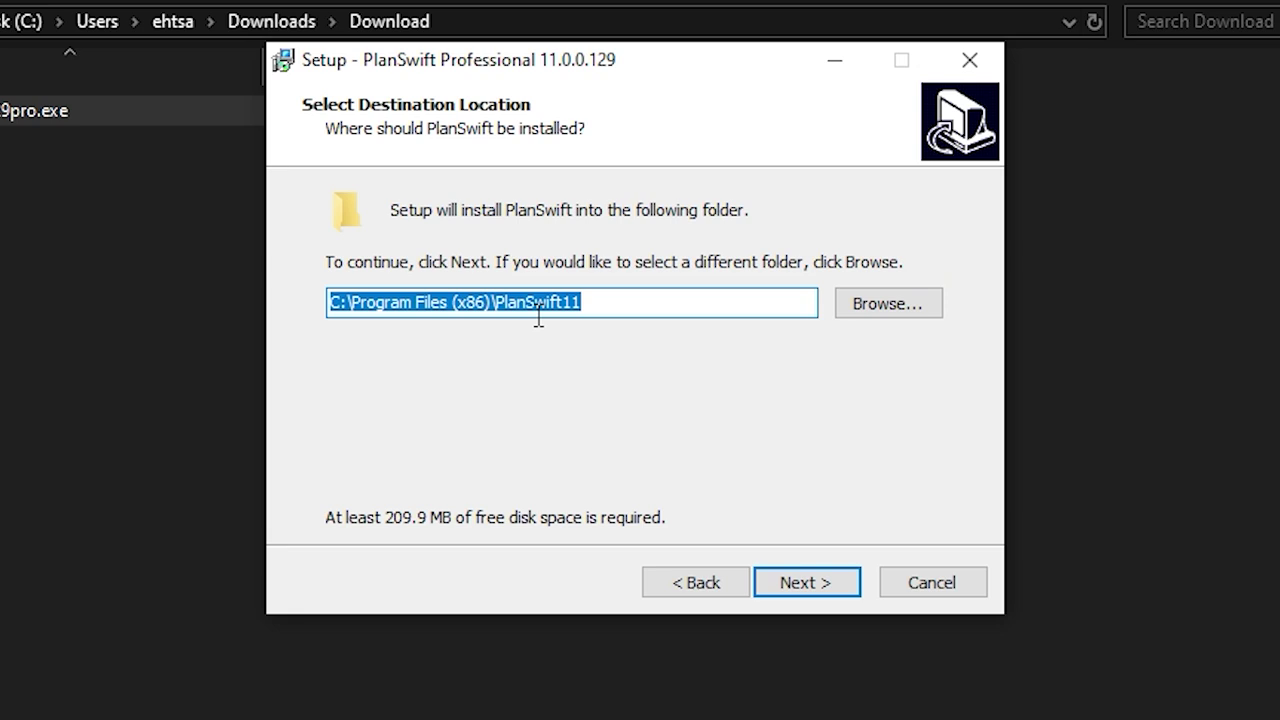
click(922, 307)
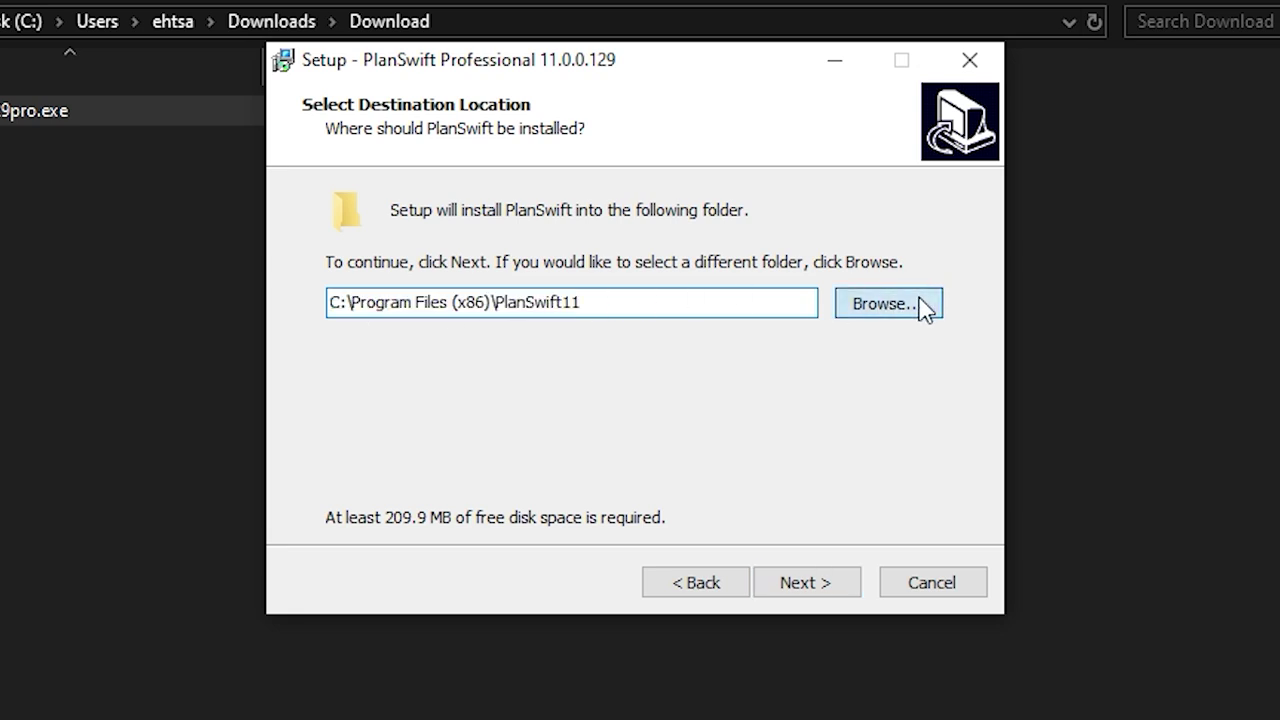
scroll(663, 410, down, 2)
scroll(523, 366, up, 3)
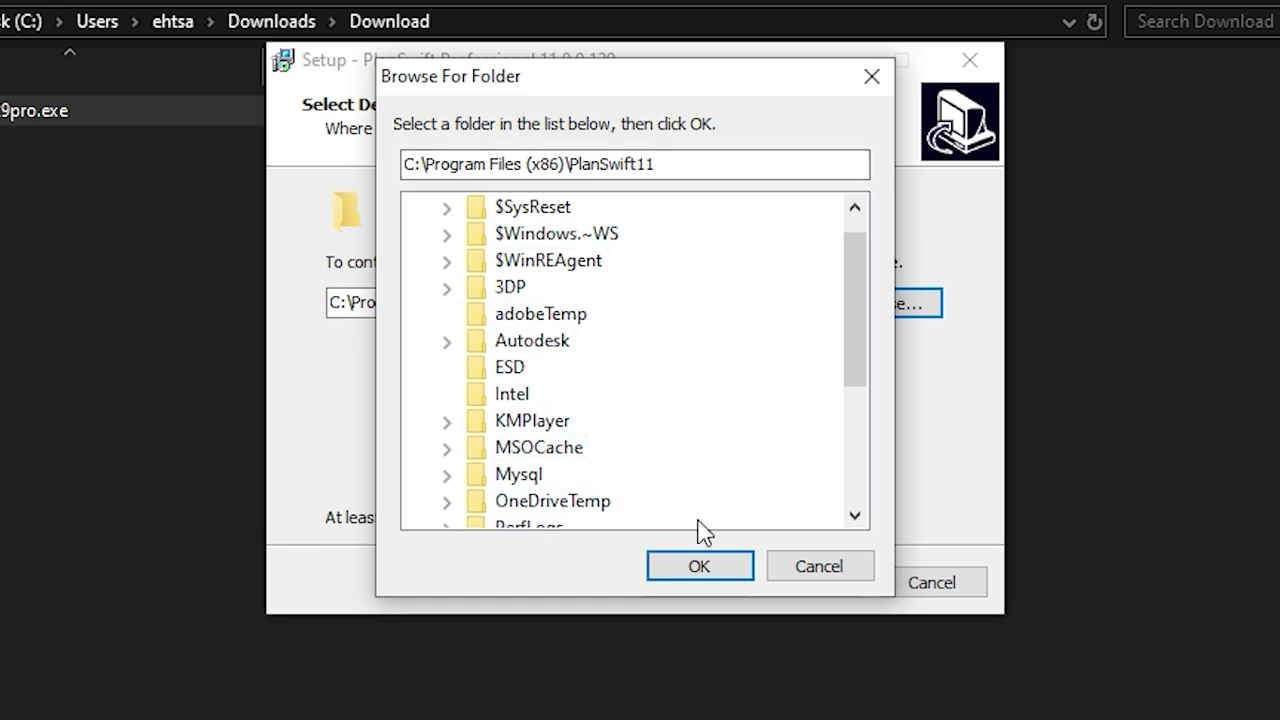
click(699, 569)
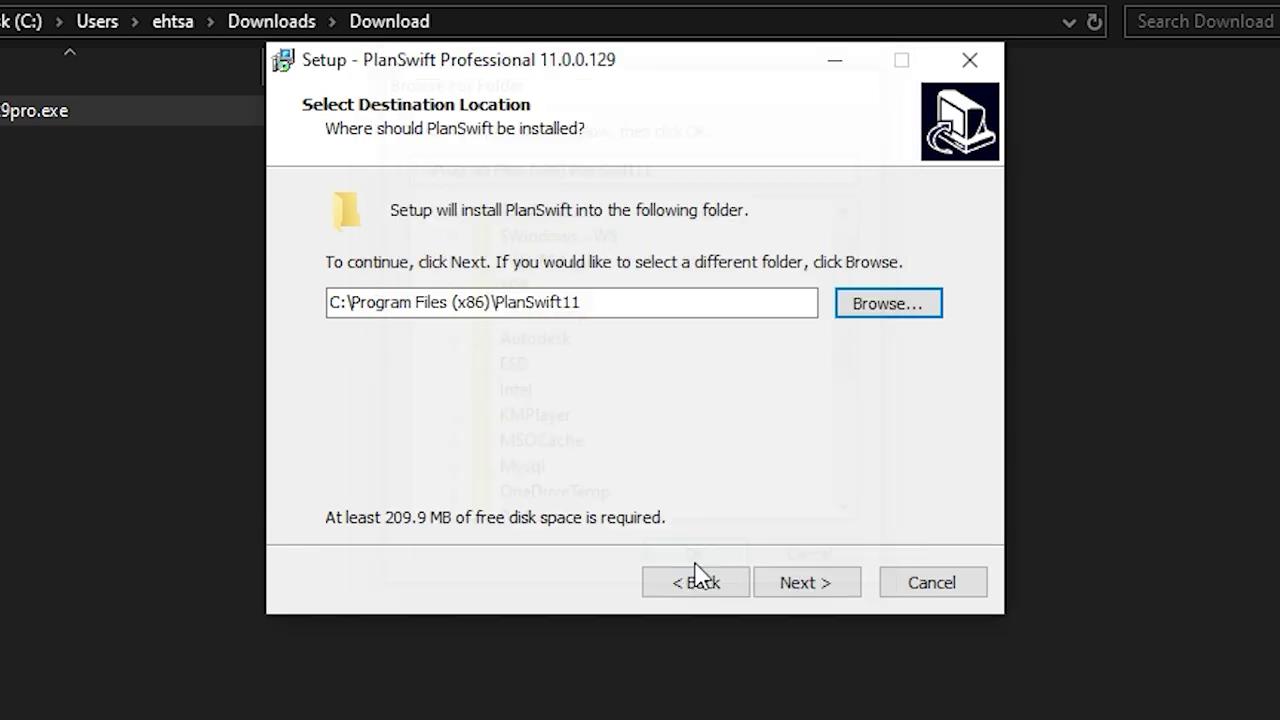
click(789, 590)
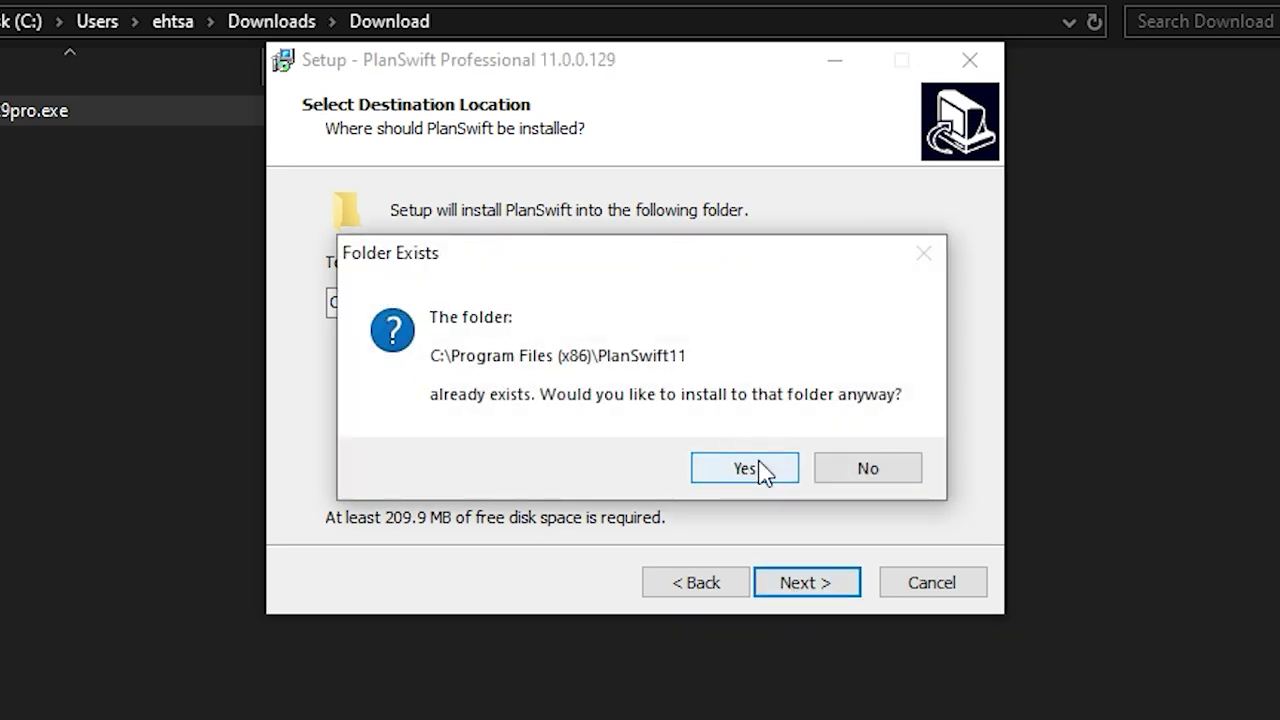
click(760, 472)
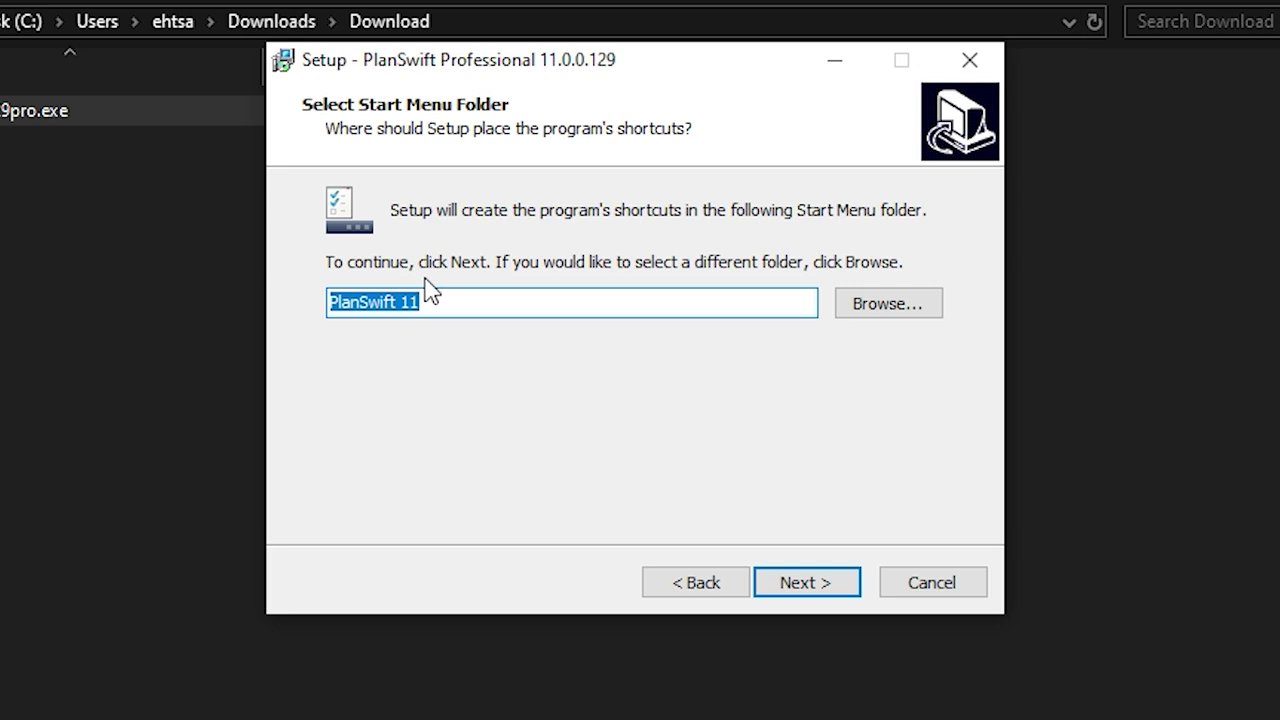
Accept the 'PlanSwift 11' Start Menu folder and leave the desktop shortcut enabled
click(808, 580)
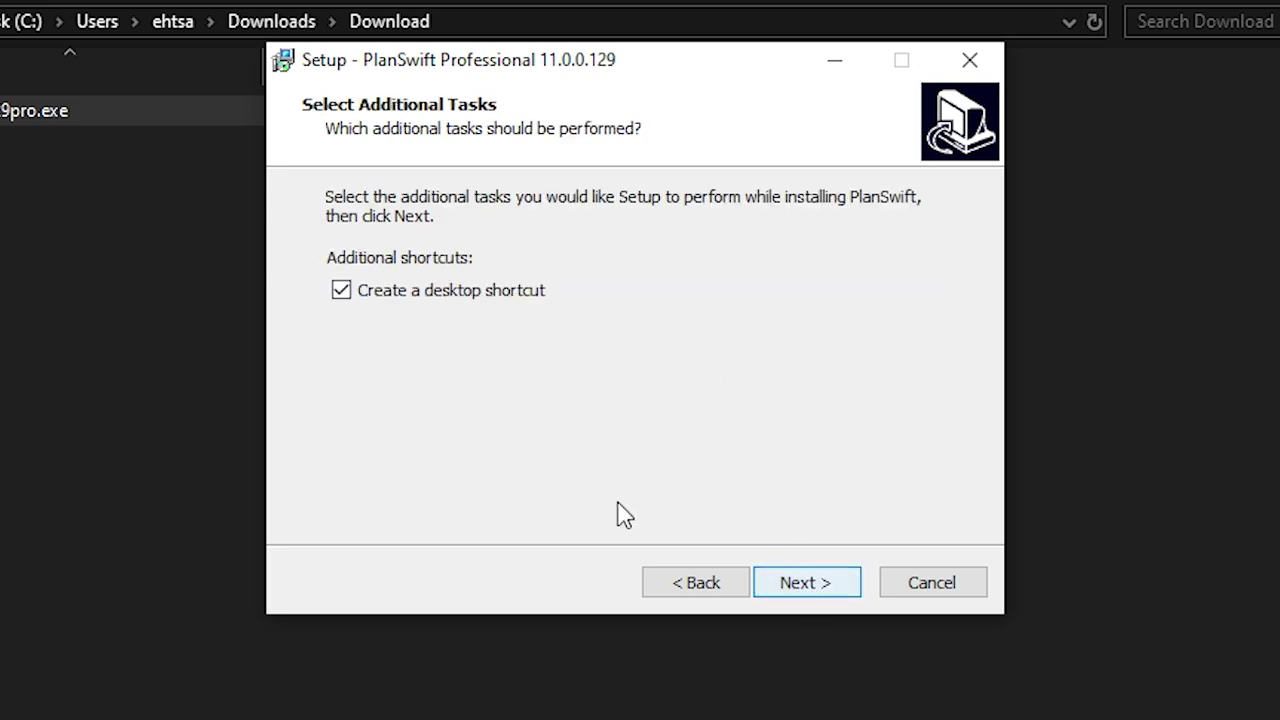
click(338, 296)
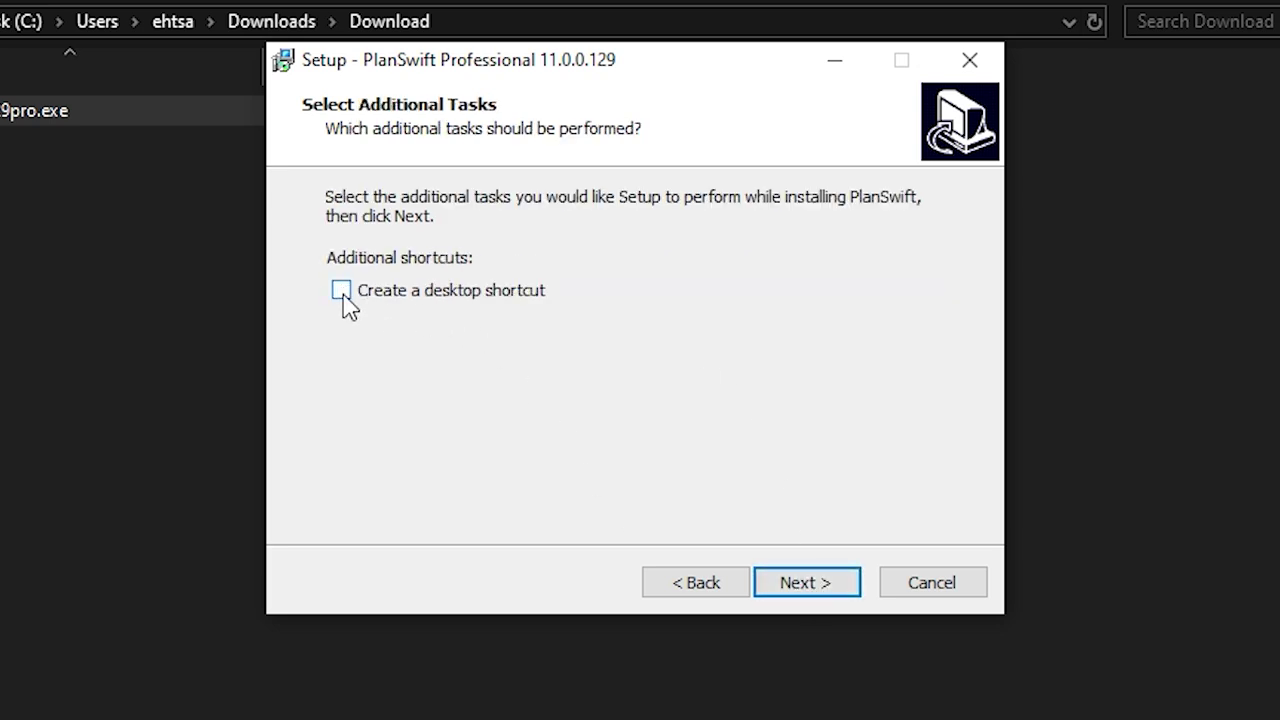
click(344, 300)
click(815, 588)
Keep English for default language and measurement type, then start the installation
click(460, 232)
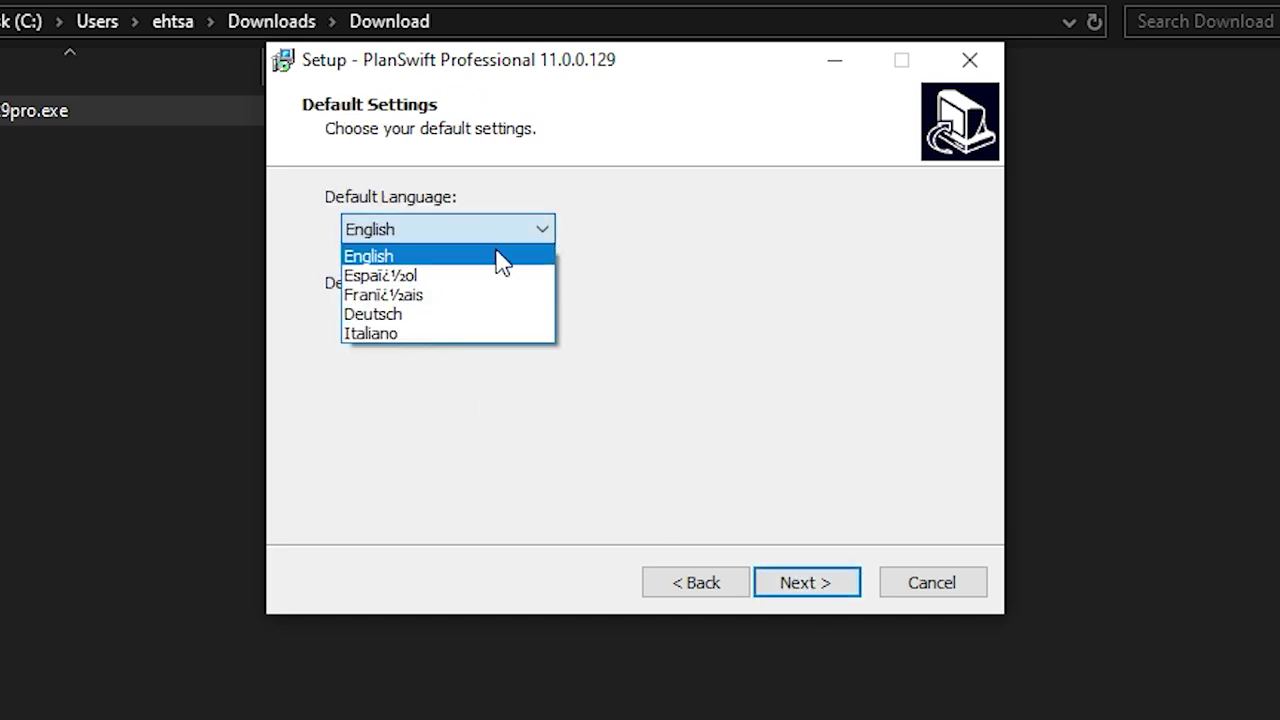
click(500, 258)
click(486, 318)
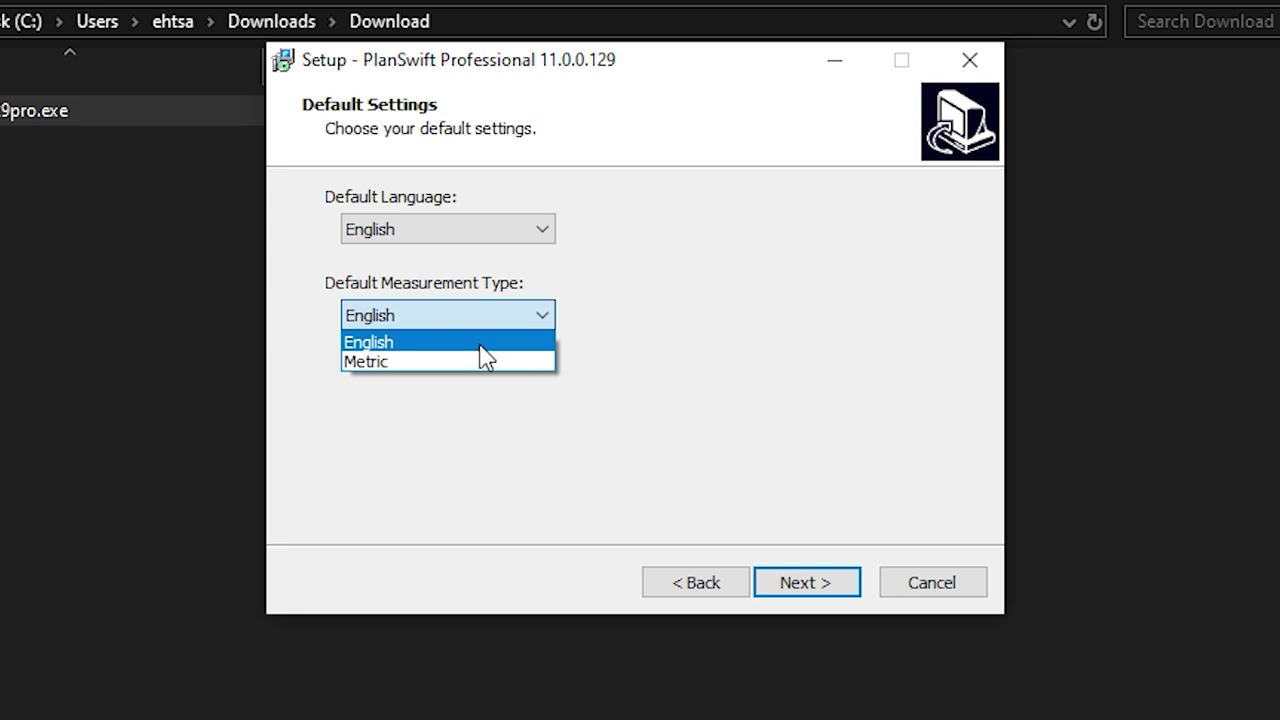
click(468, 345)
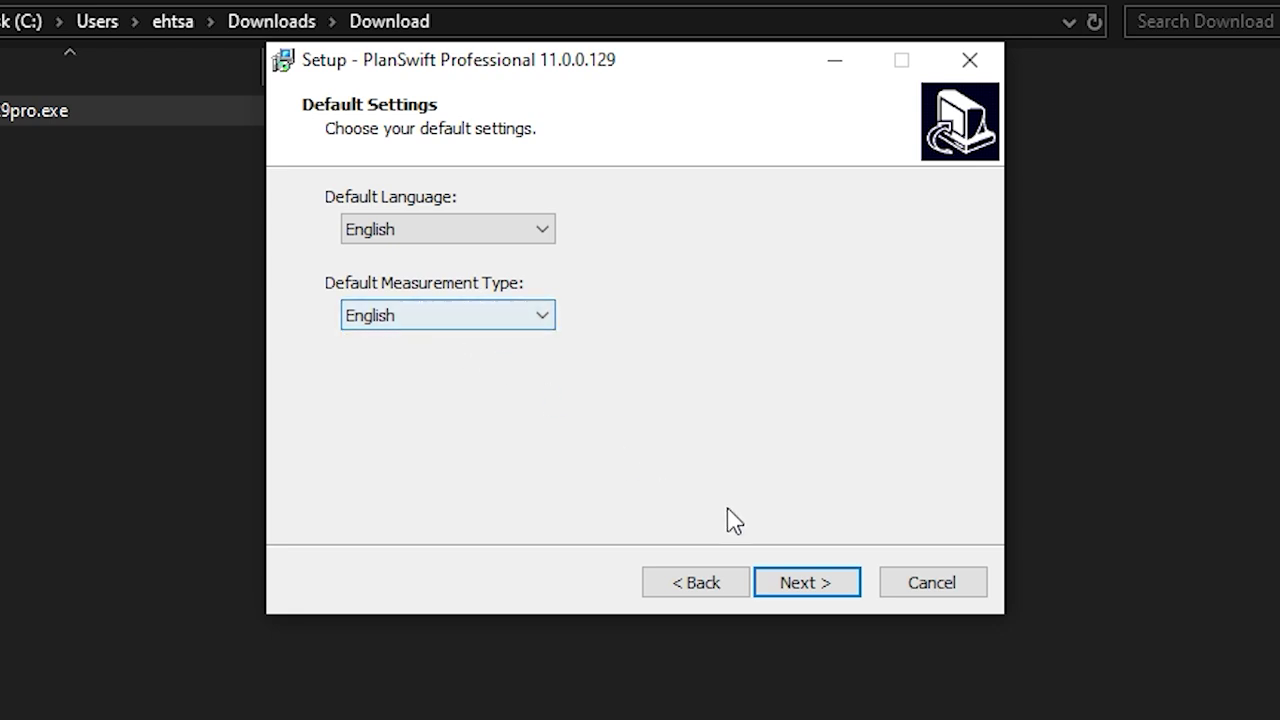
click(820, 586)
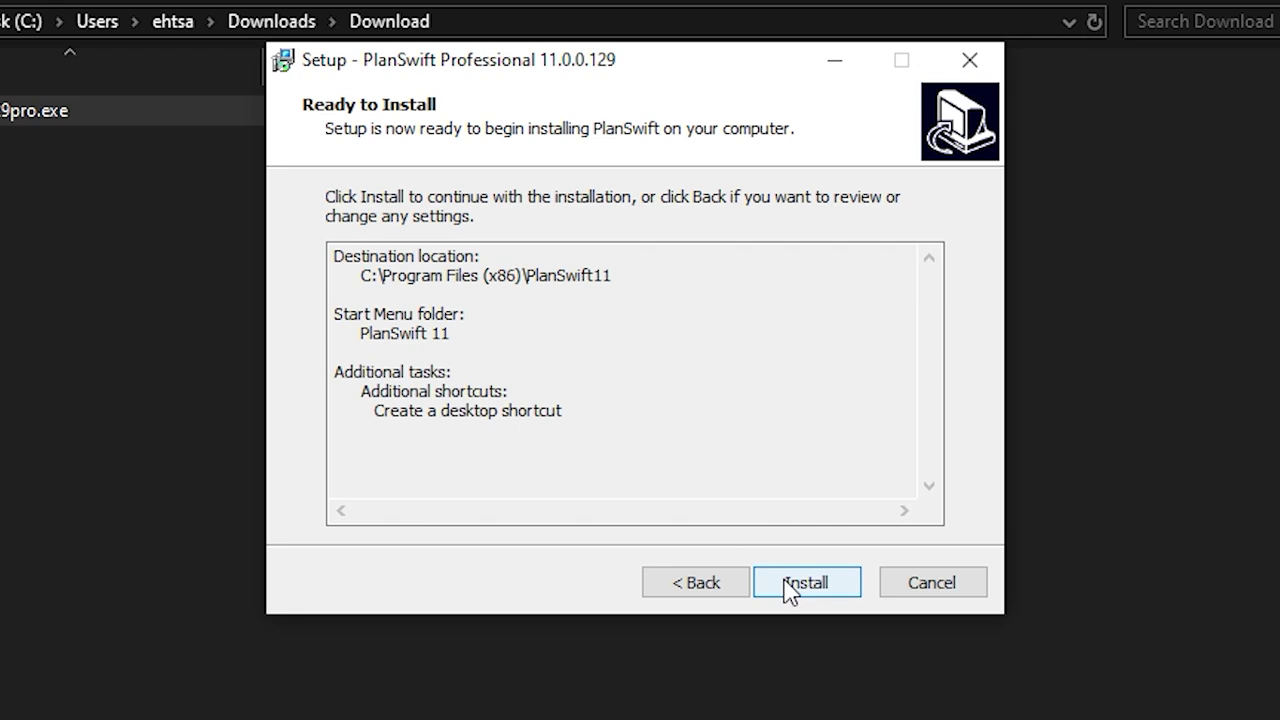
click(785, 580)
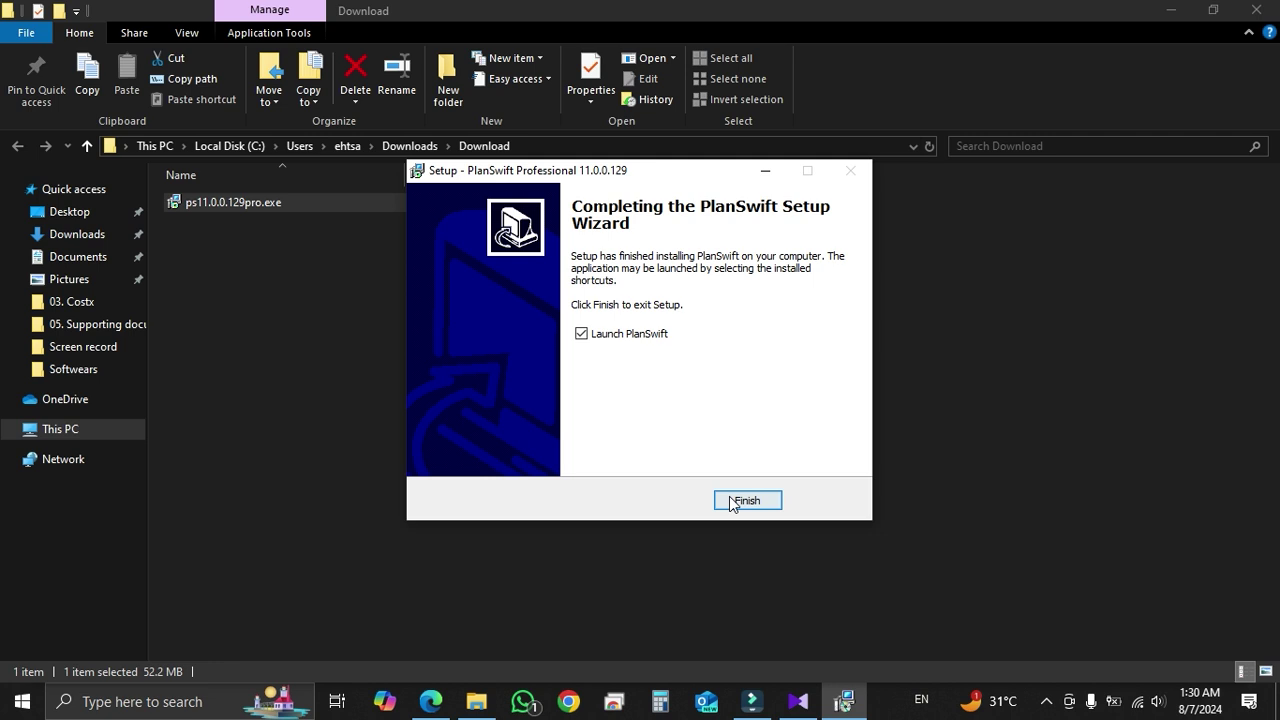
Finish setup with PlanSwift launching, minimize the other windows and refresh the desktop
click(731, 502)
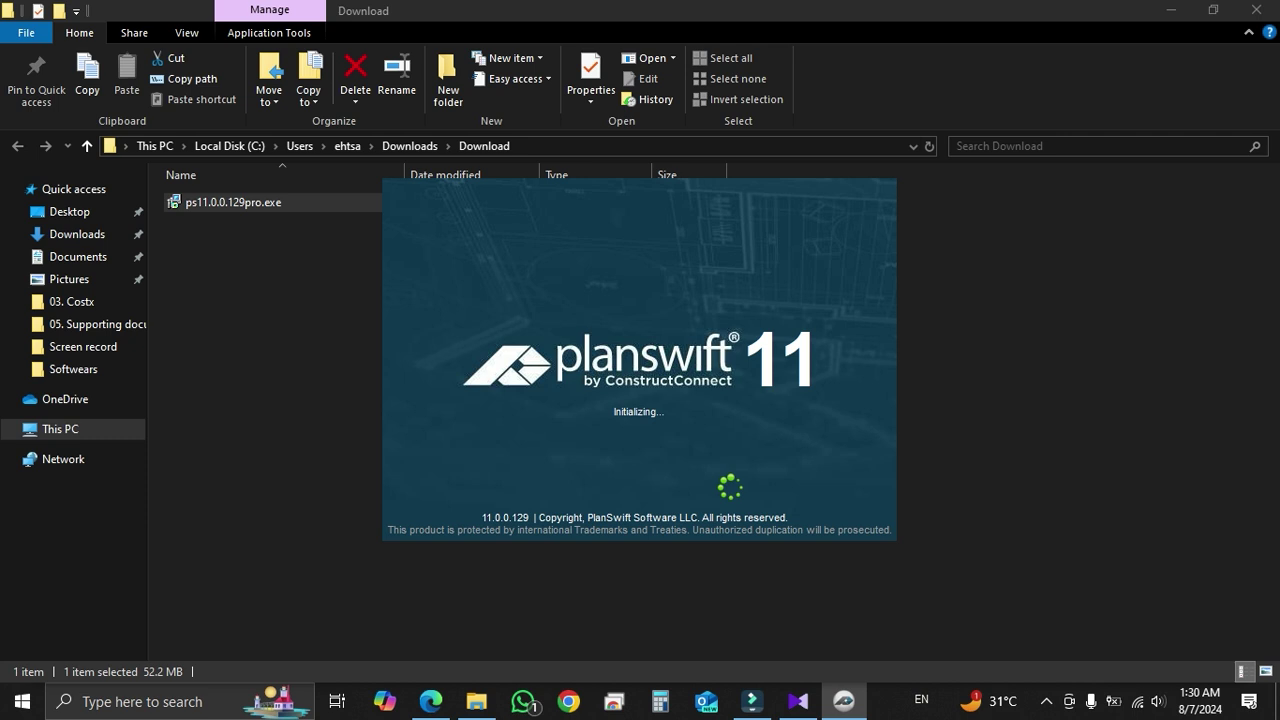
click(1165, 12)
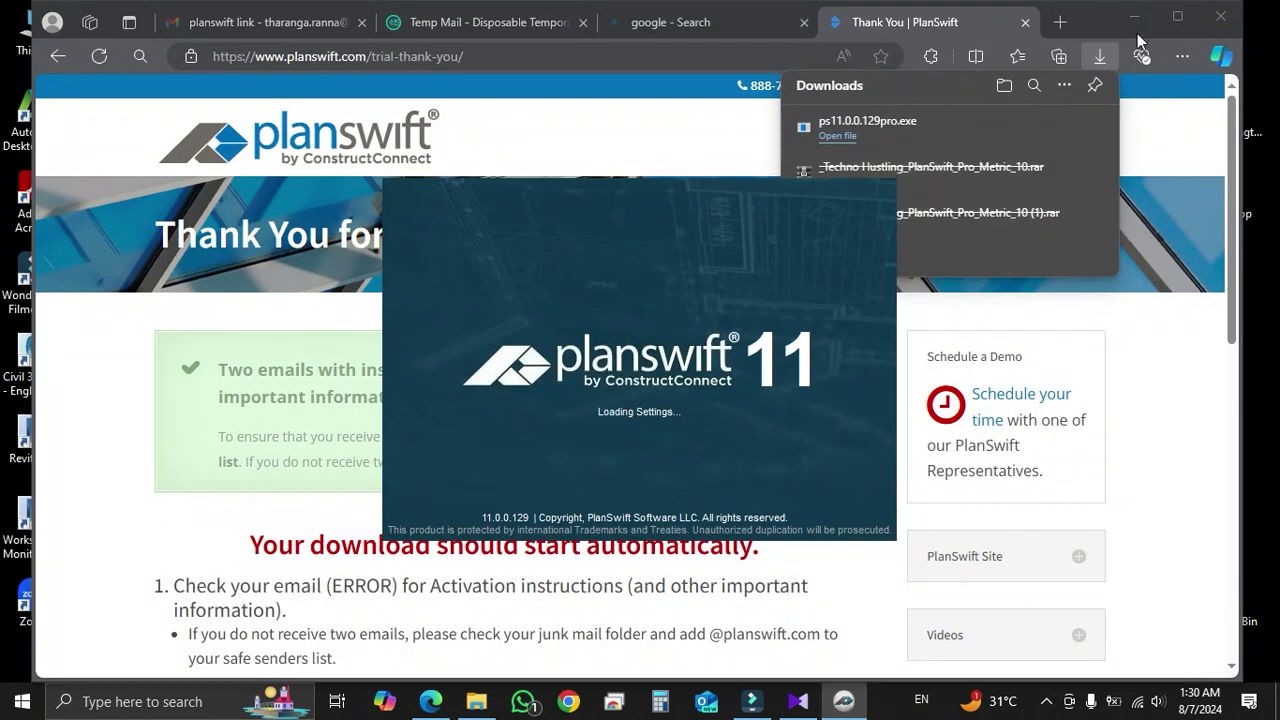
click(1134, 16)
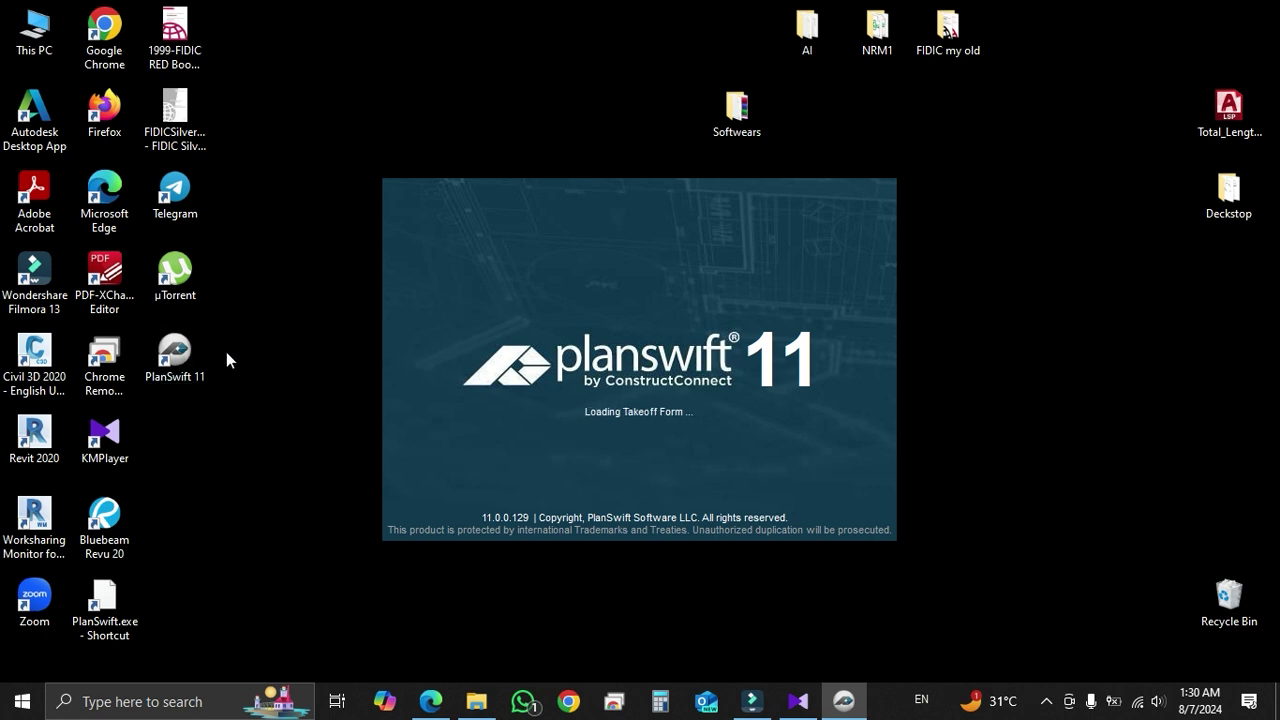
click(174, 355)
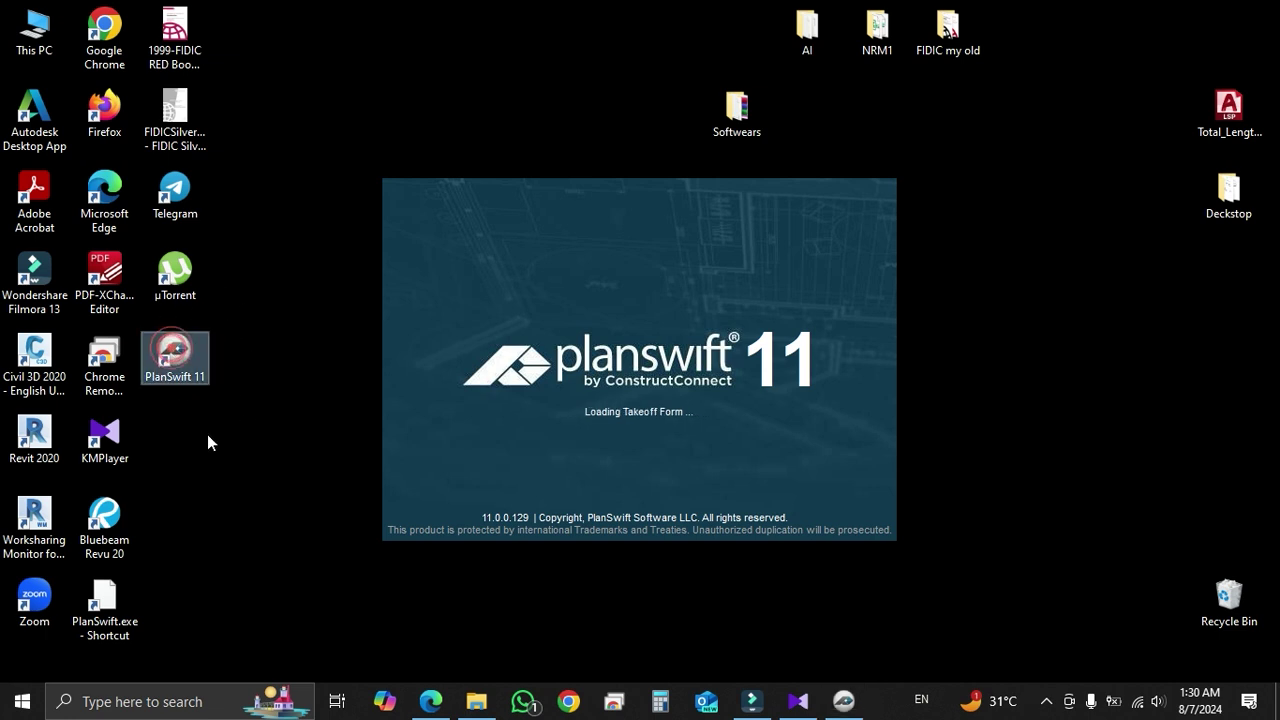
right_click(238, 344)
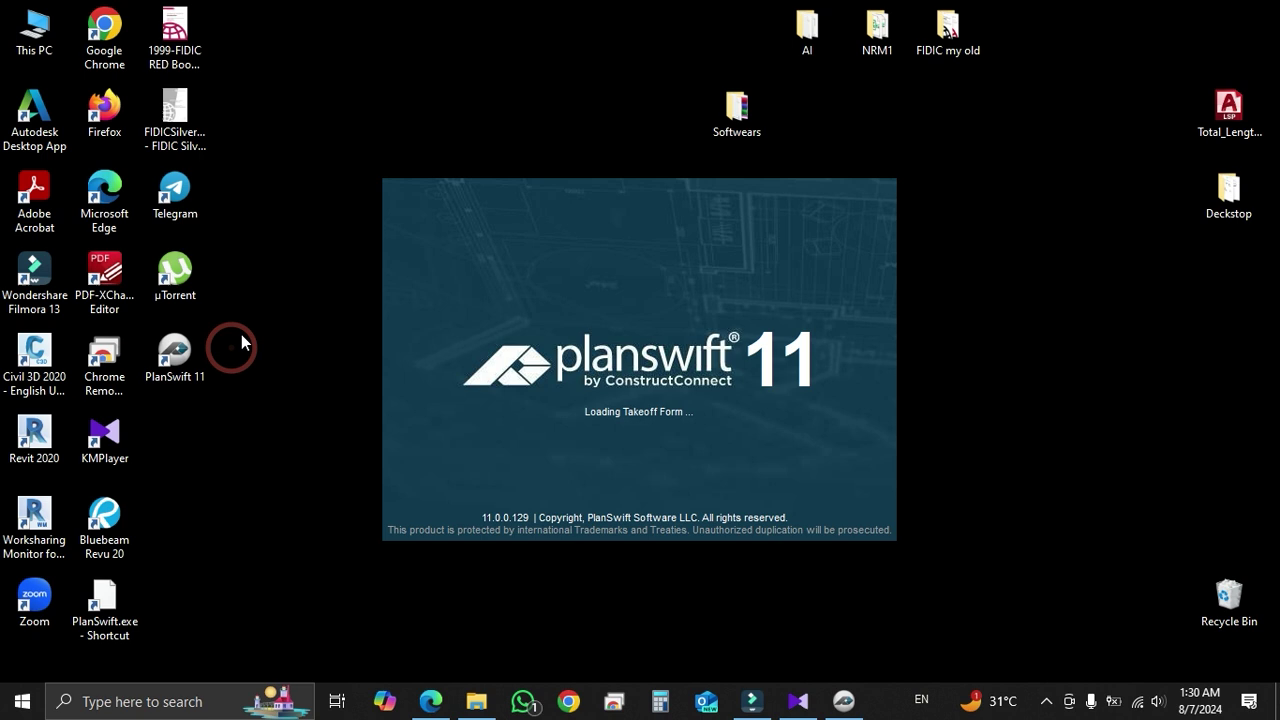
click(273, 384)
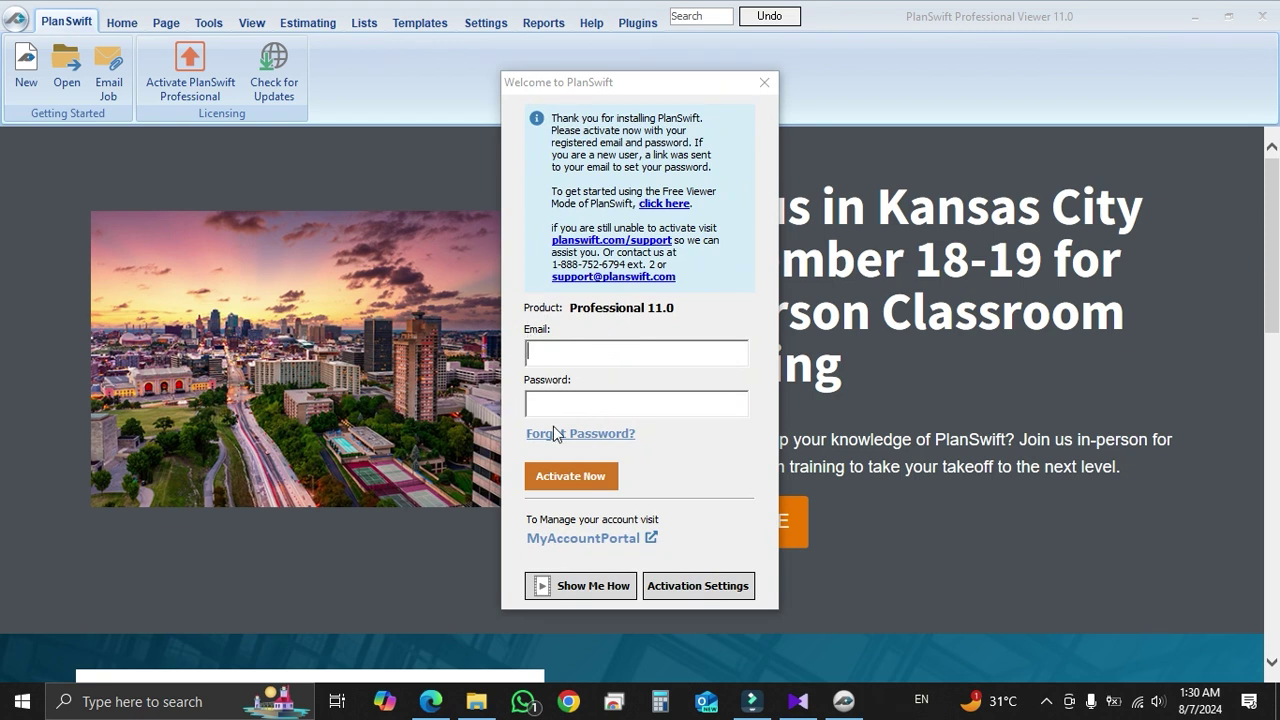
Check the email and password fields in the PlanSwift activation window
click(554, 357)
click(550, 398)
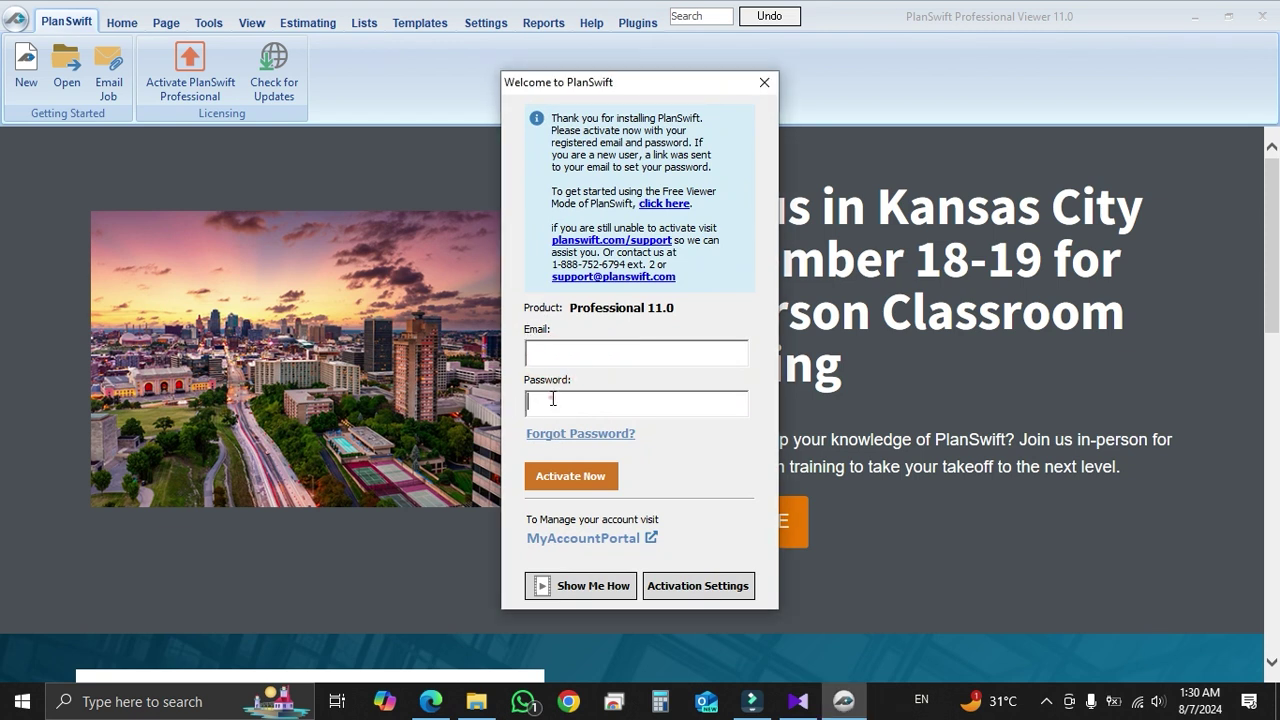
click(550, 352)
click(548, 399)
In Temp Mail, open the 'Your PlanSwift User Account' email and follow its activation link
click(432, 704)
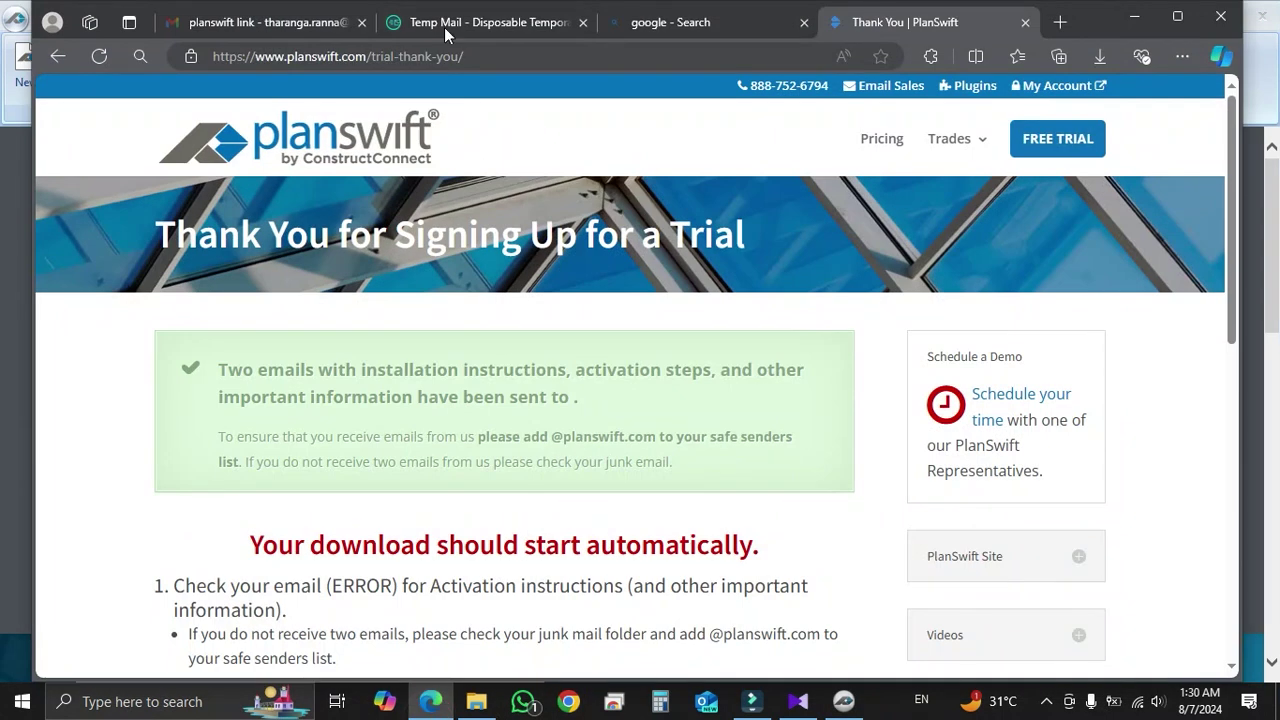
click(446, 24)
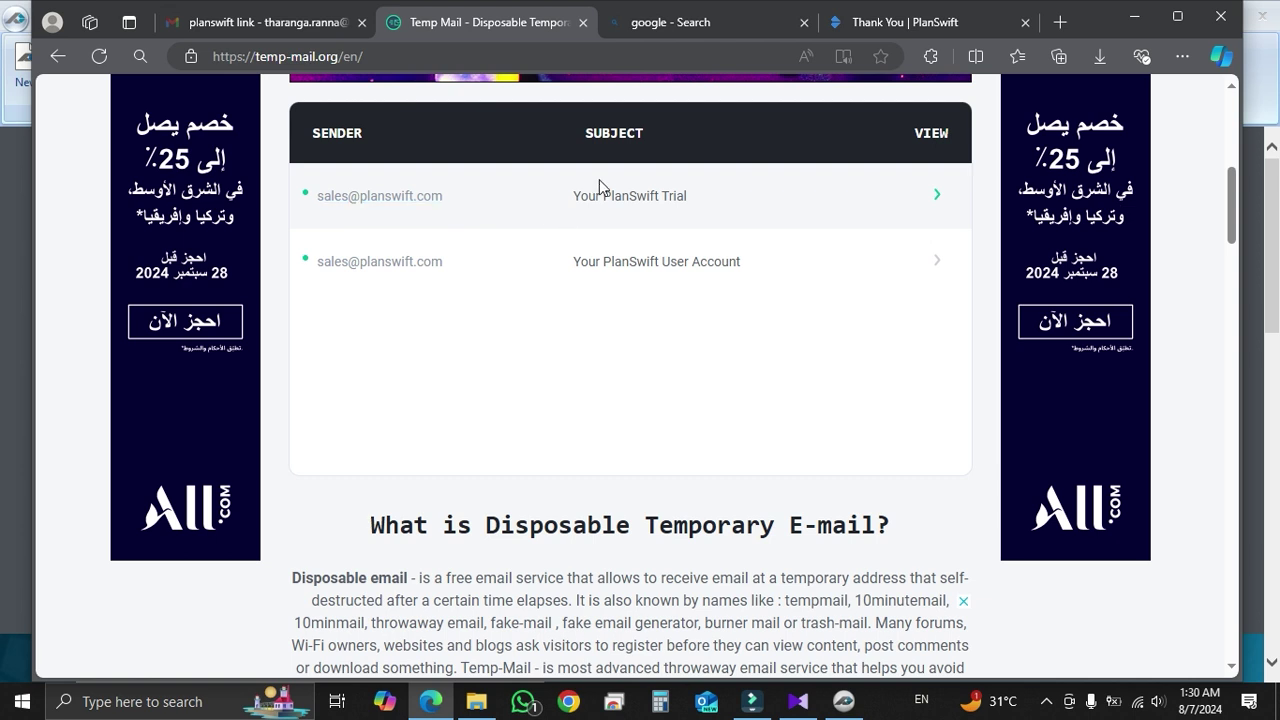
click(614, 264)
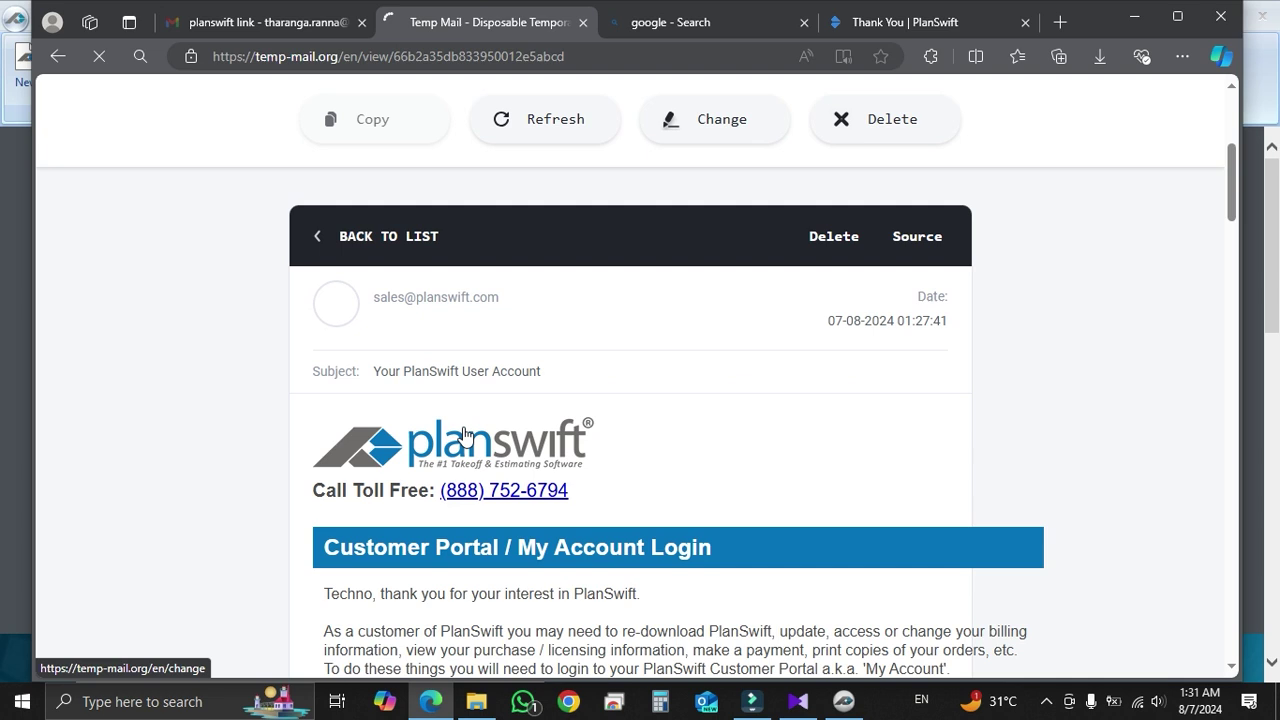
scroll(466, 430, down, 2)
scroll(413, 400, down, 2)
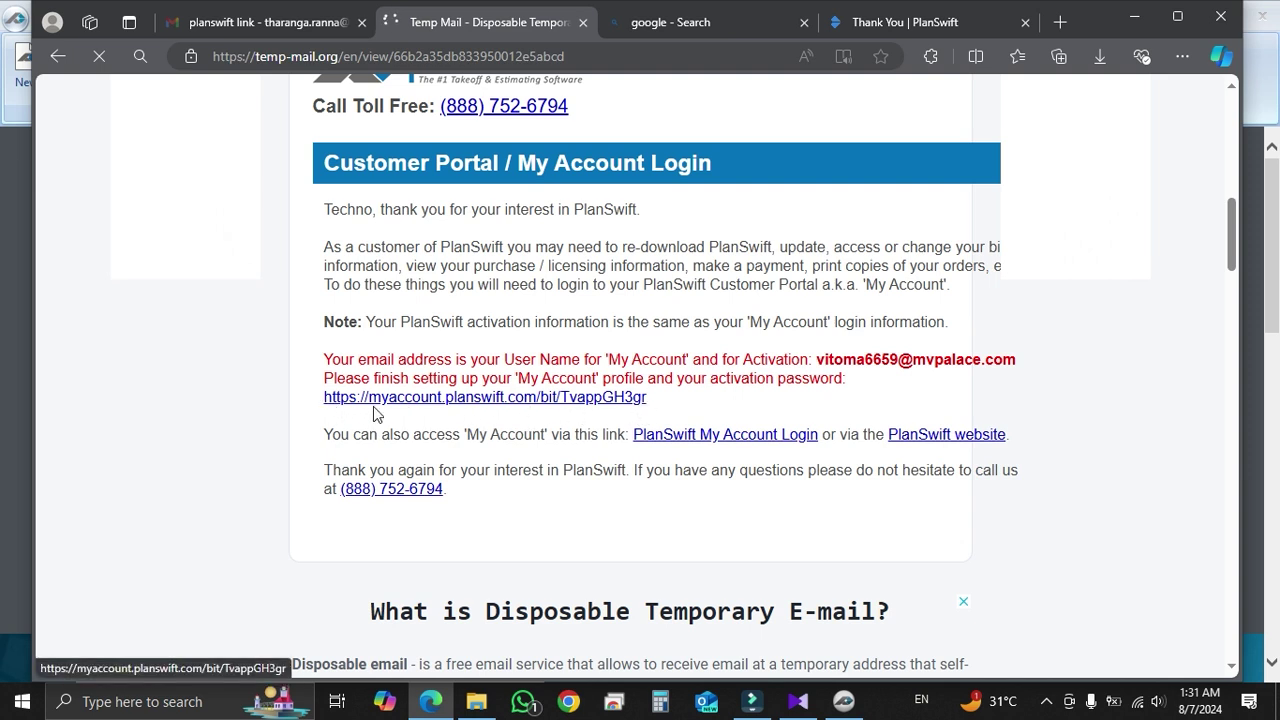
click(470, 400)
Enter and confirm a new account password, then save it
click(337, 543)
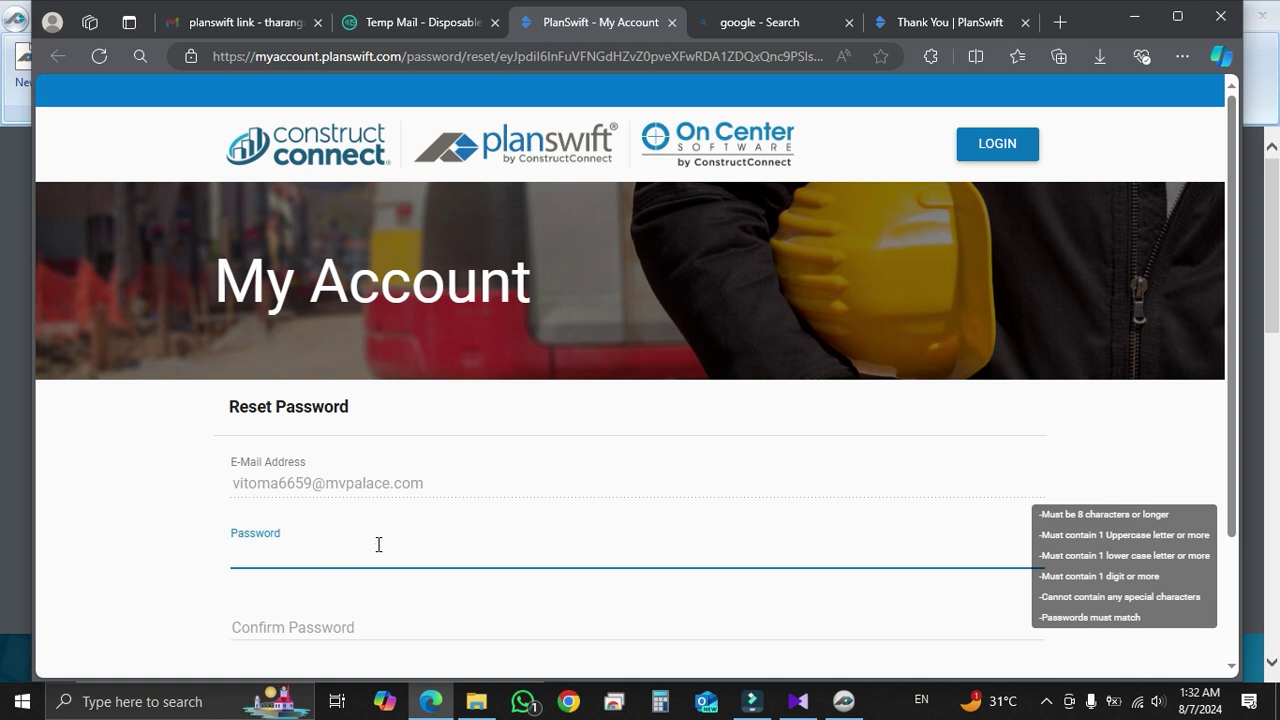
text(a)
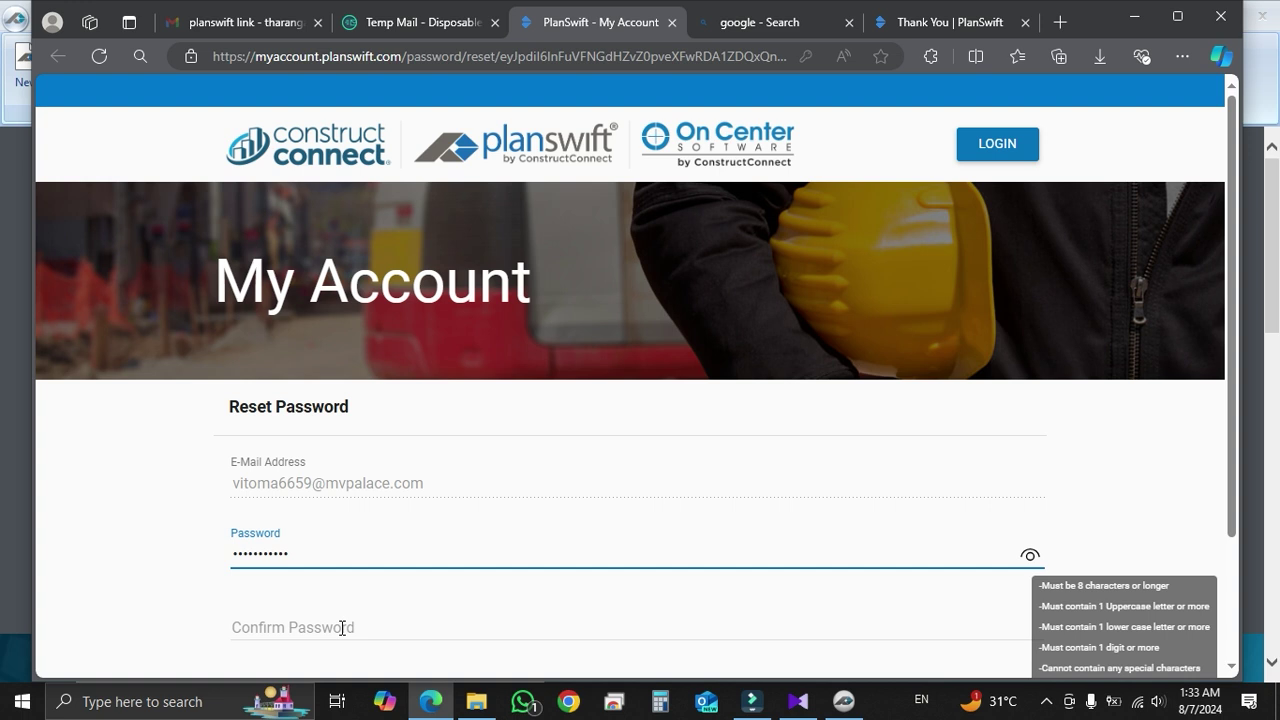
scroll(533, 641, down, 1)
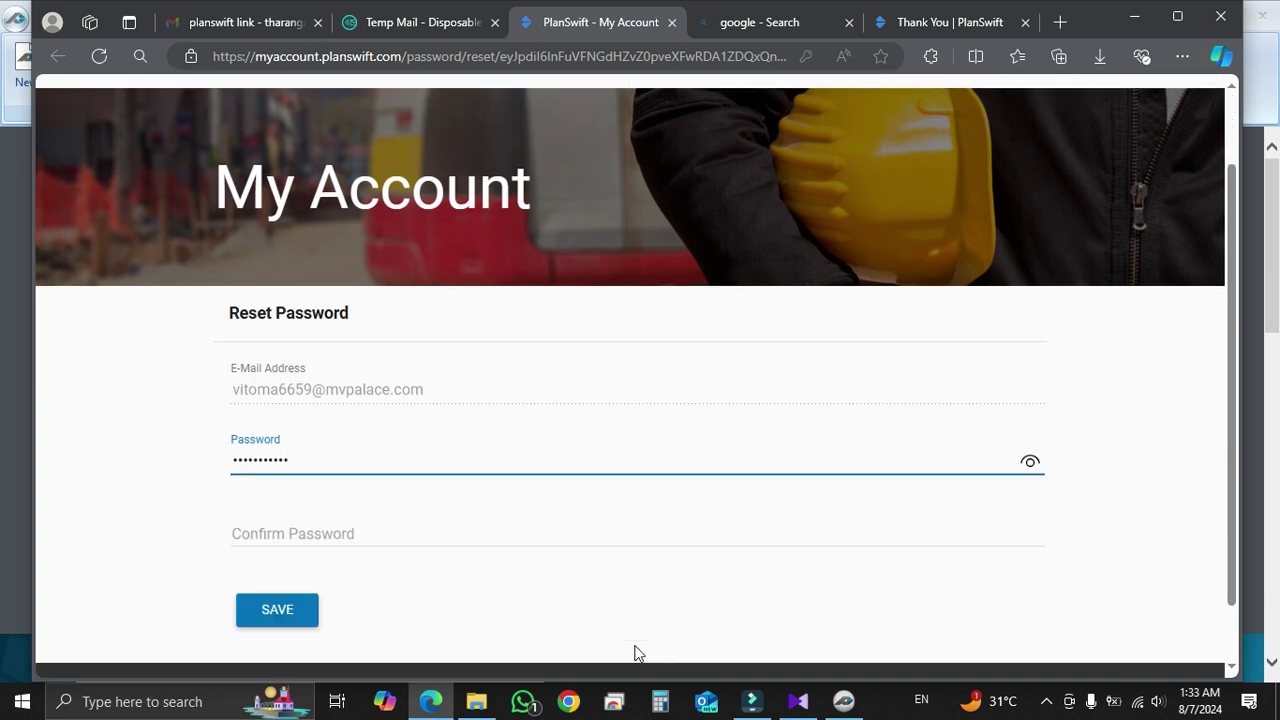
click(309, 528)
text(•)
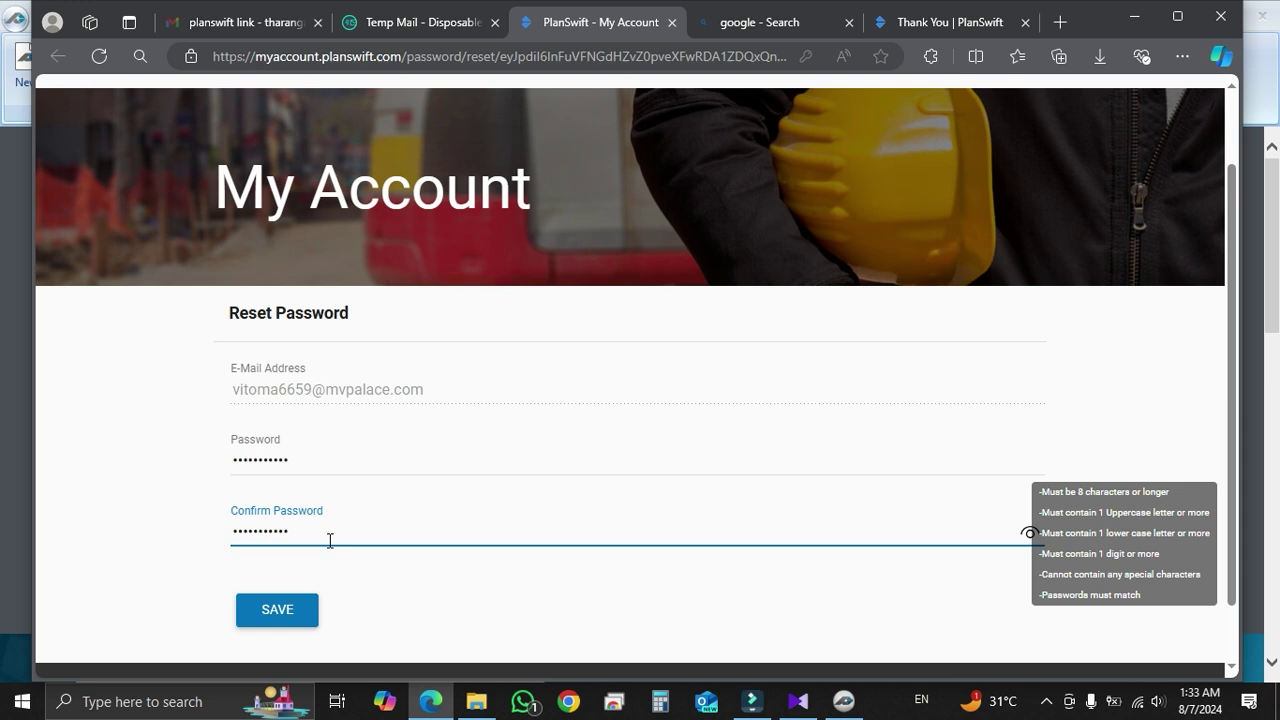
click(287, 620)
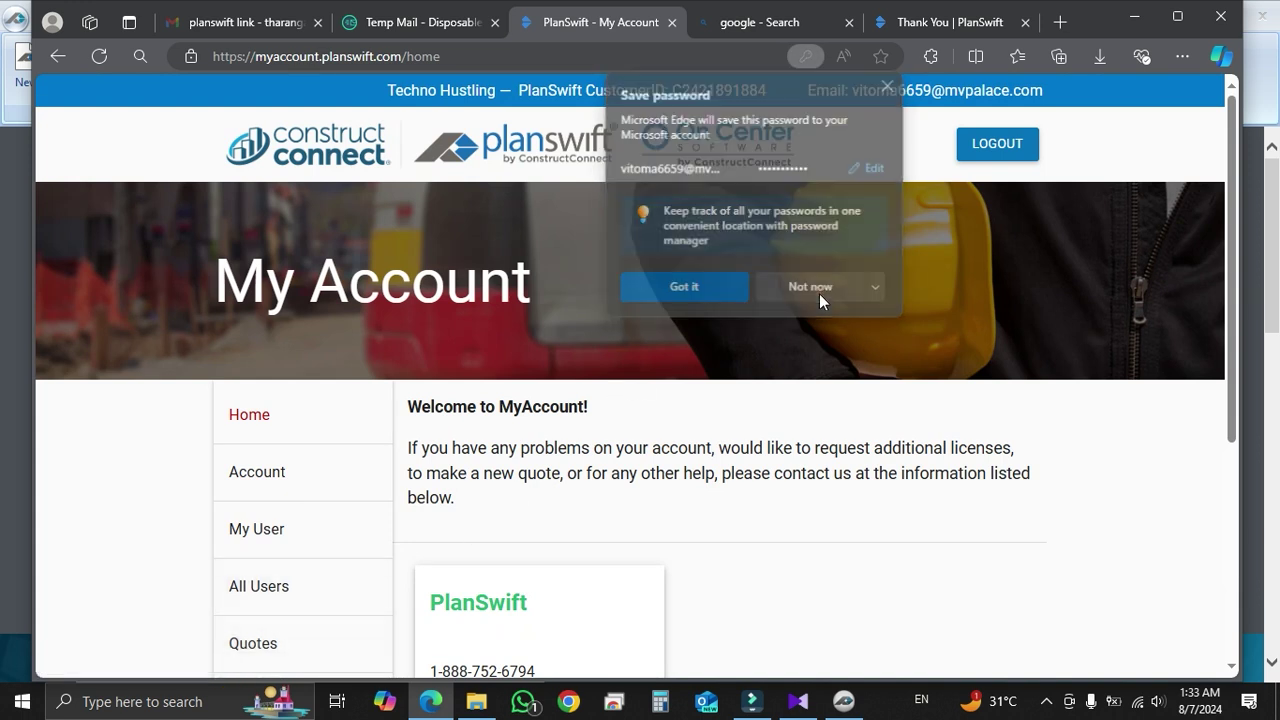
Decline Edge's offer to save the password and view the Account customer information page
click(819, 293)
scroll(820, 290, down, 1)
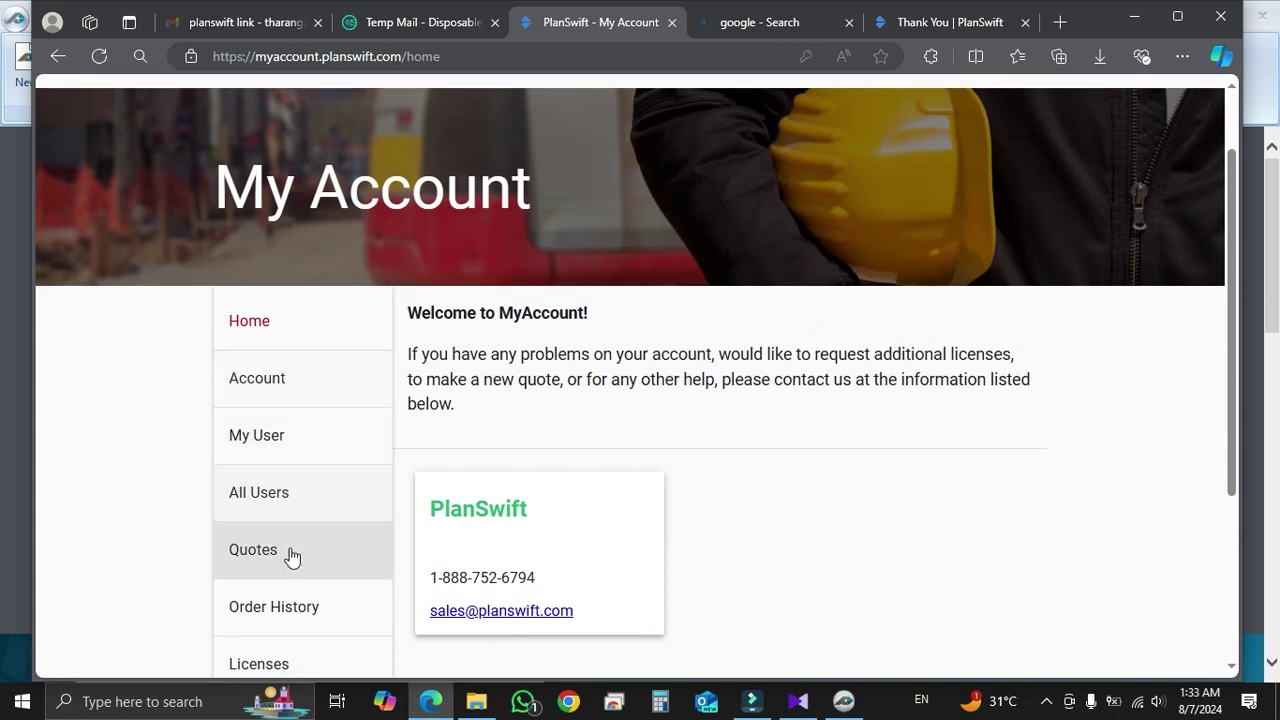
click(303, 382)
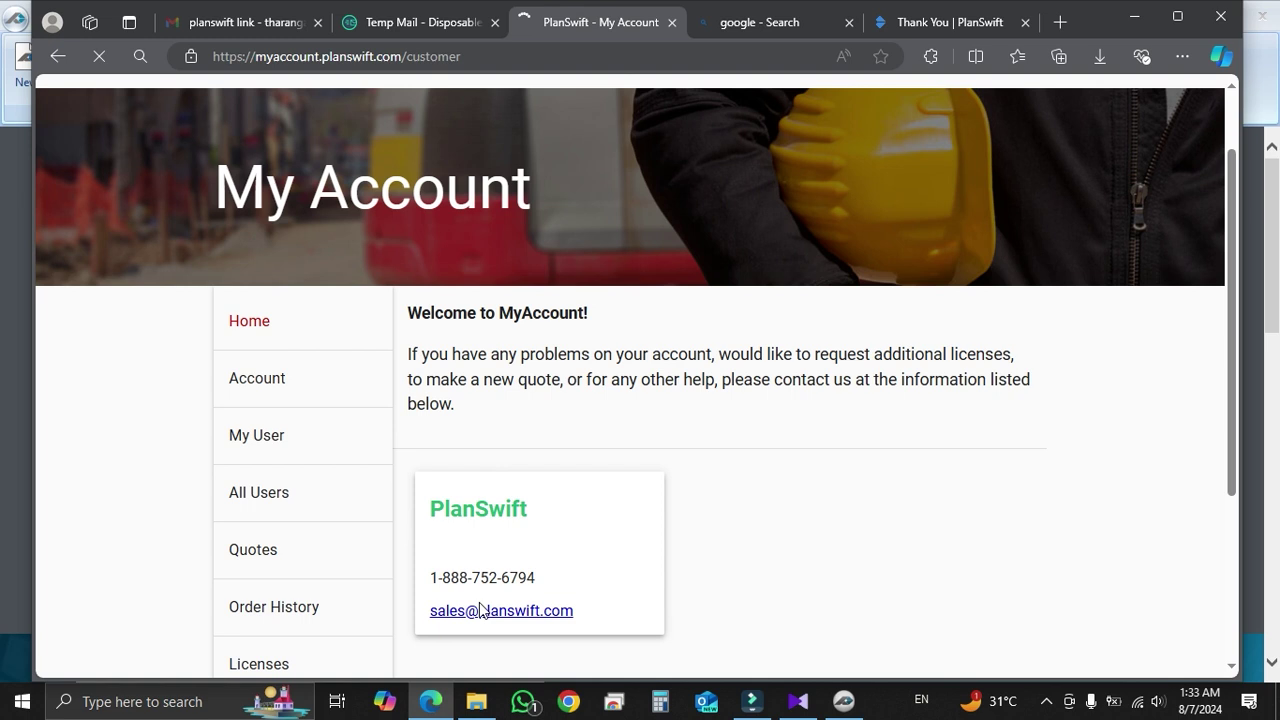
scroll(556, 543, down, 2)
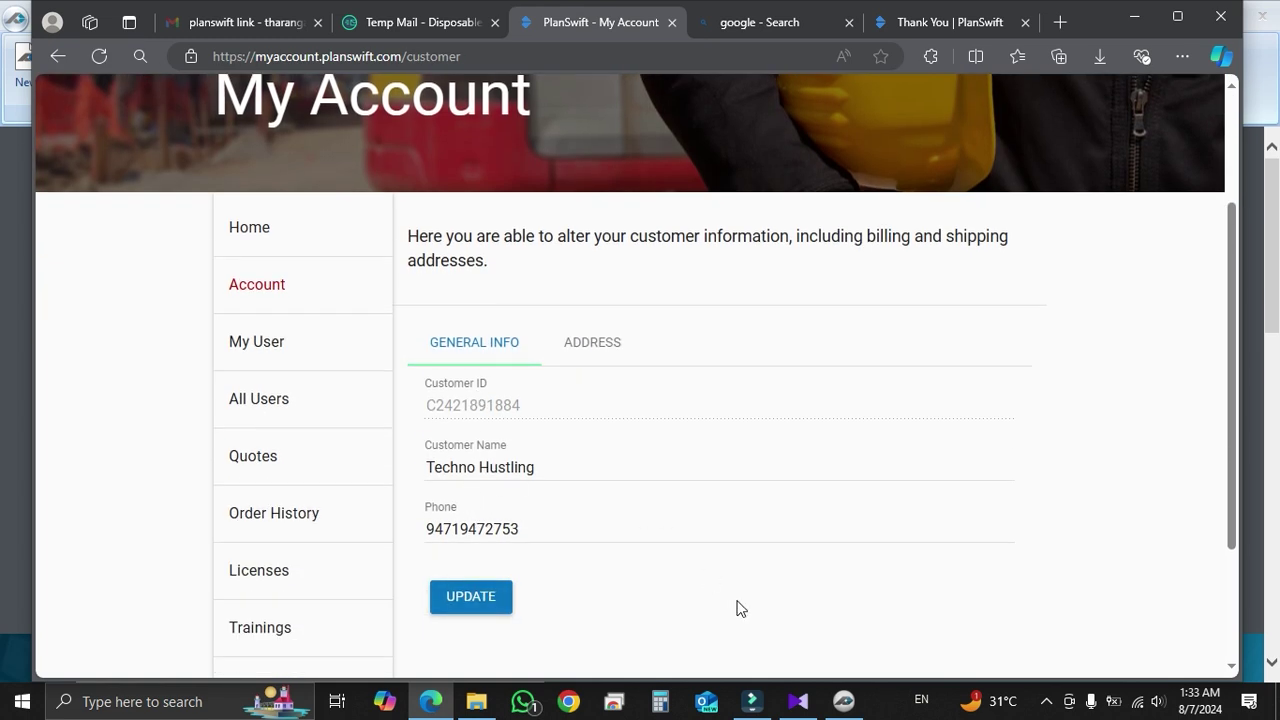
Activate PlanSwift Professional 11.0 by pasting the account email and entering the password
click(840, 704)
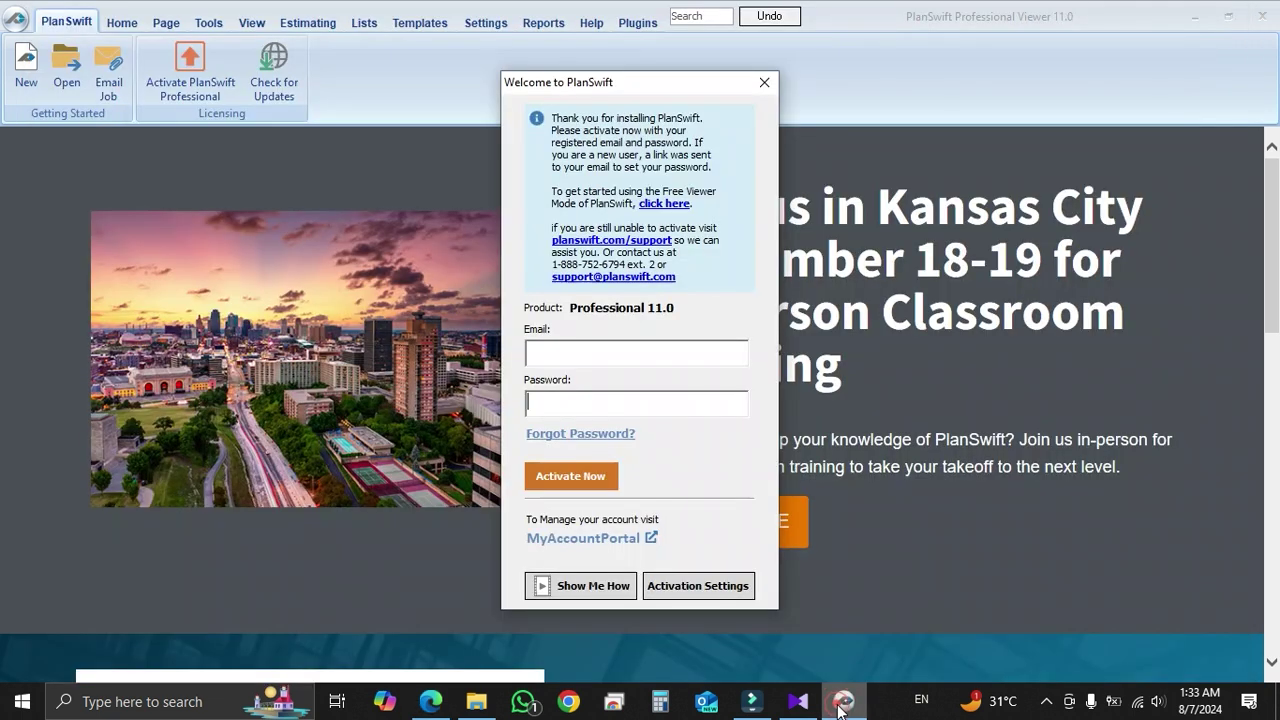
click(578, 355)
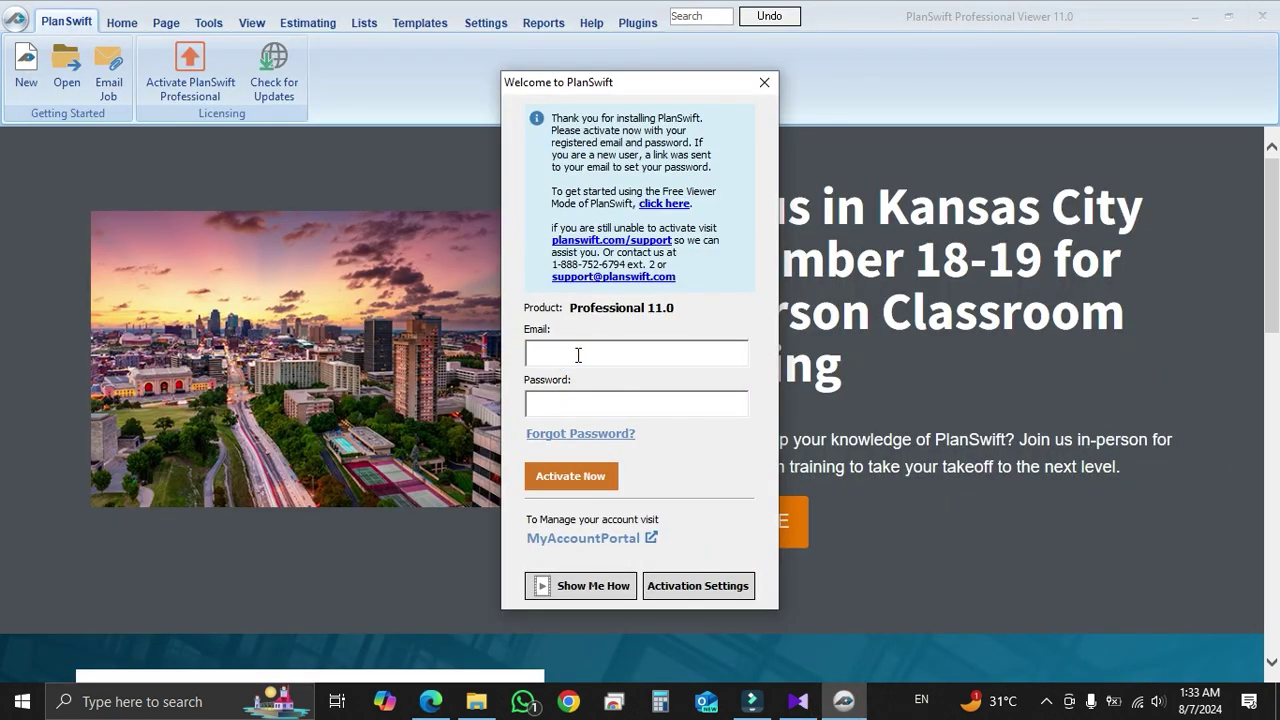
key(ctrl+v)
click(578, 408)
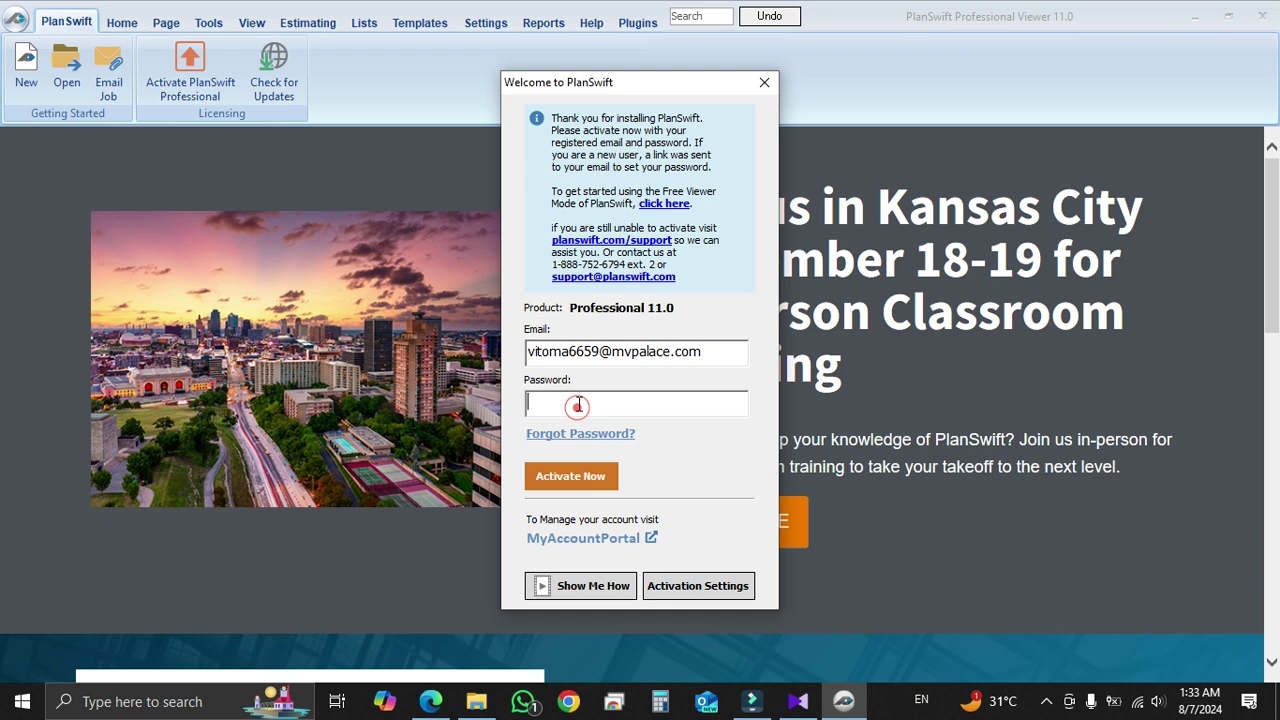
text(*)
click(579, 483)
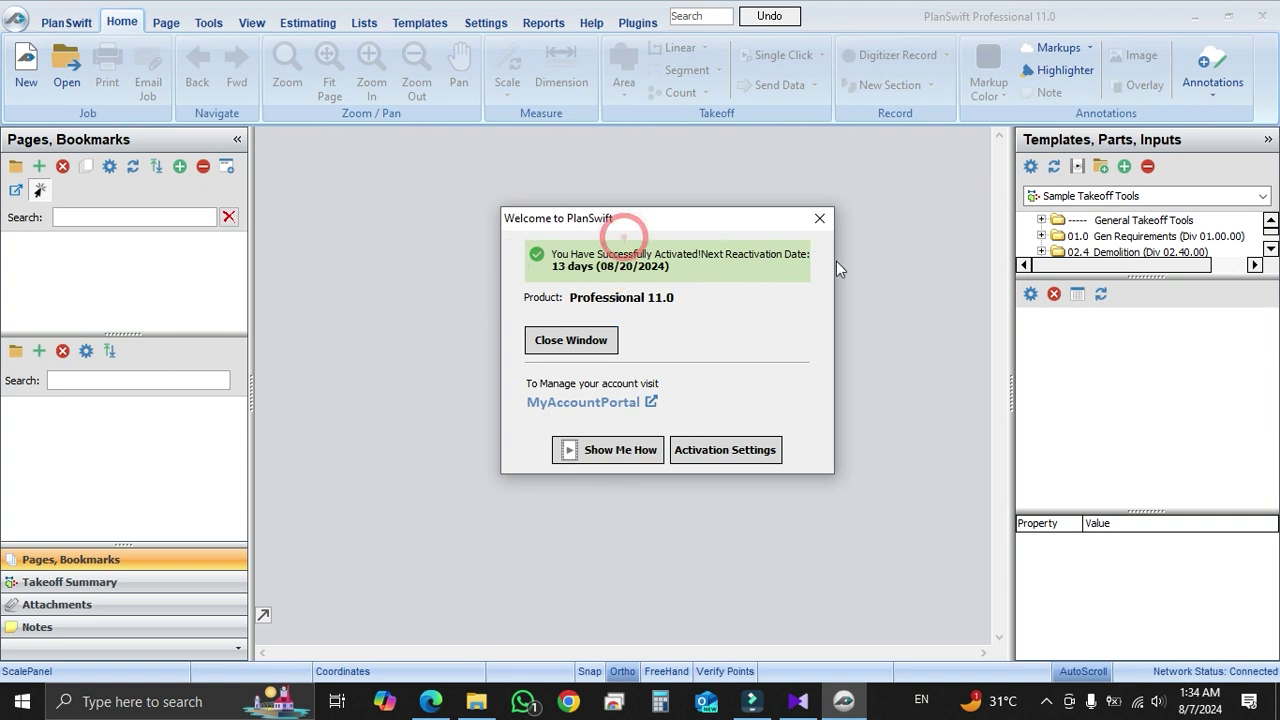
Dismiss the activation and EU prompts and open the Sample Project job
click(565, 345)
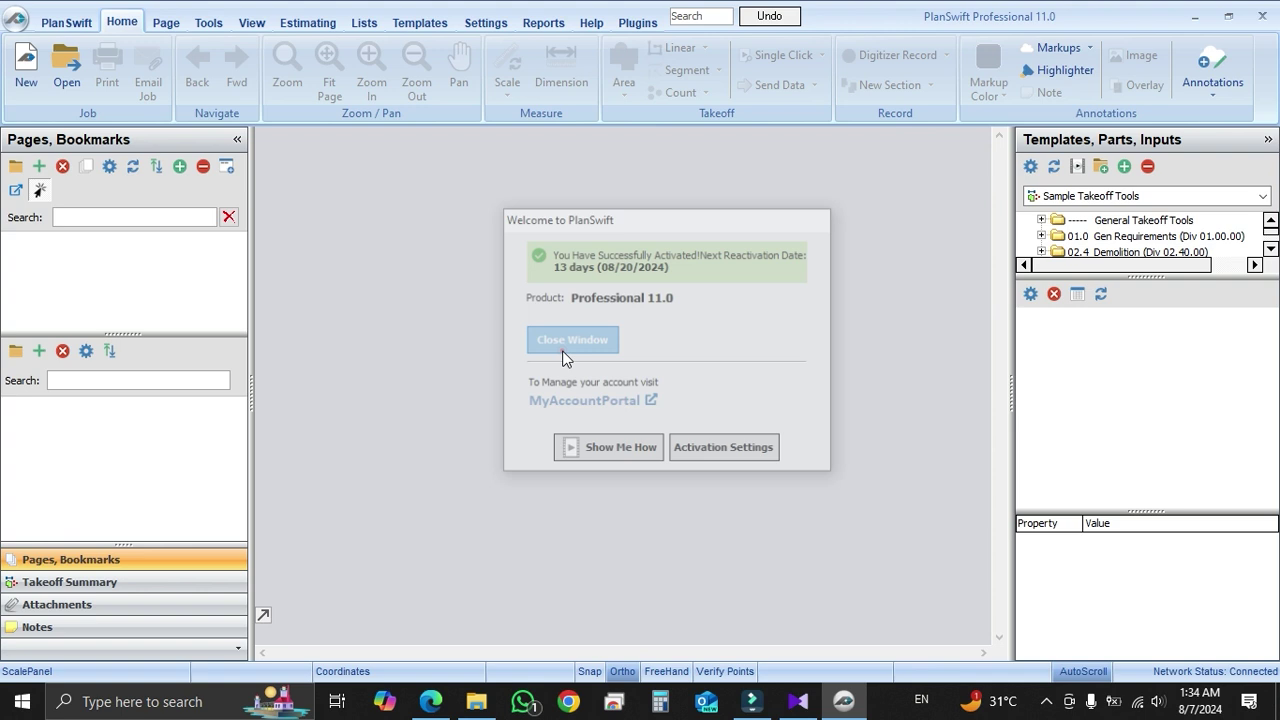
click(669, 408)
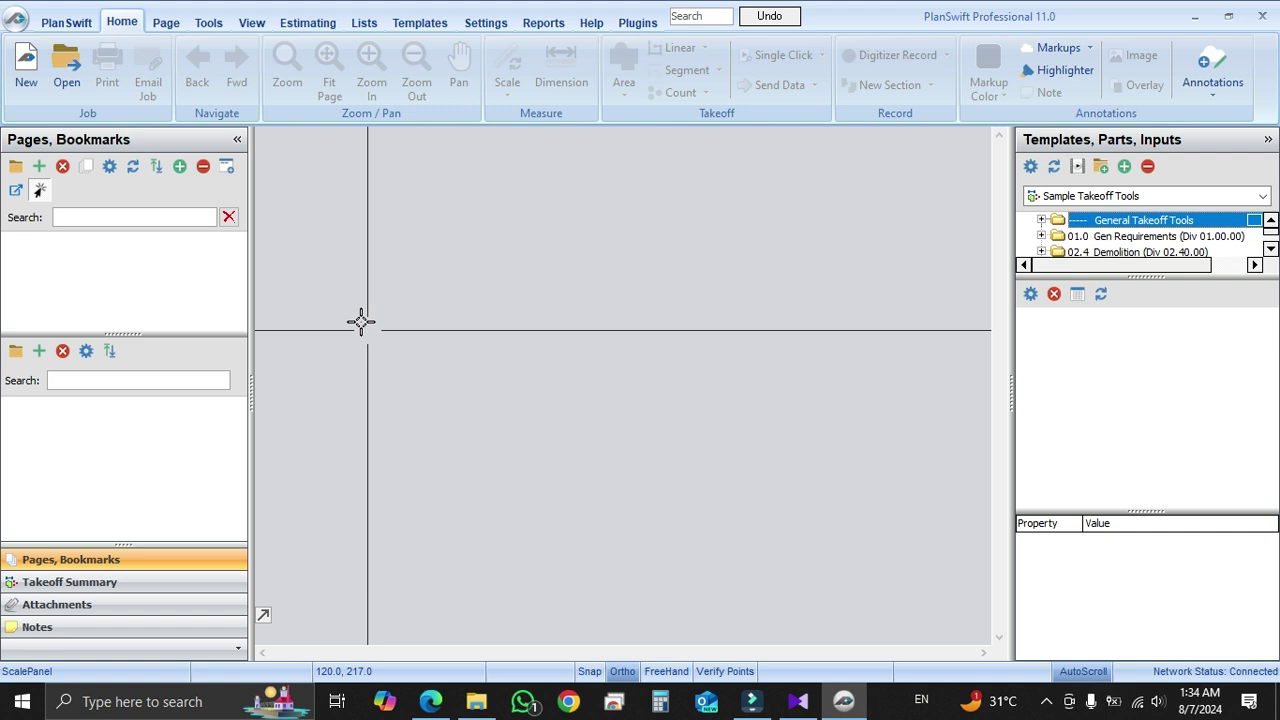
click(66, 70)
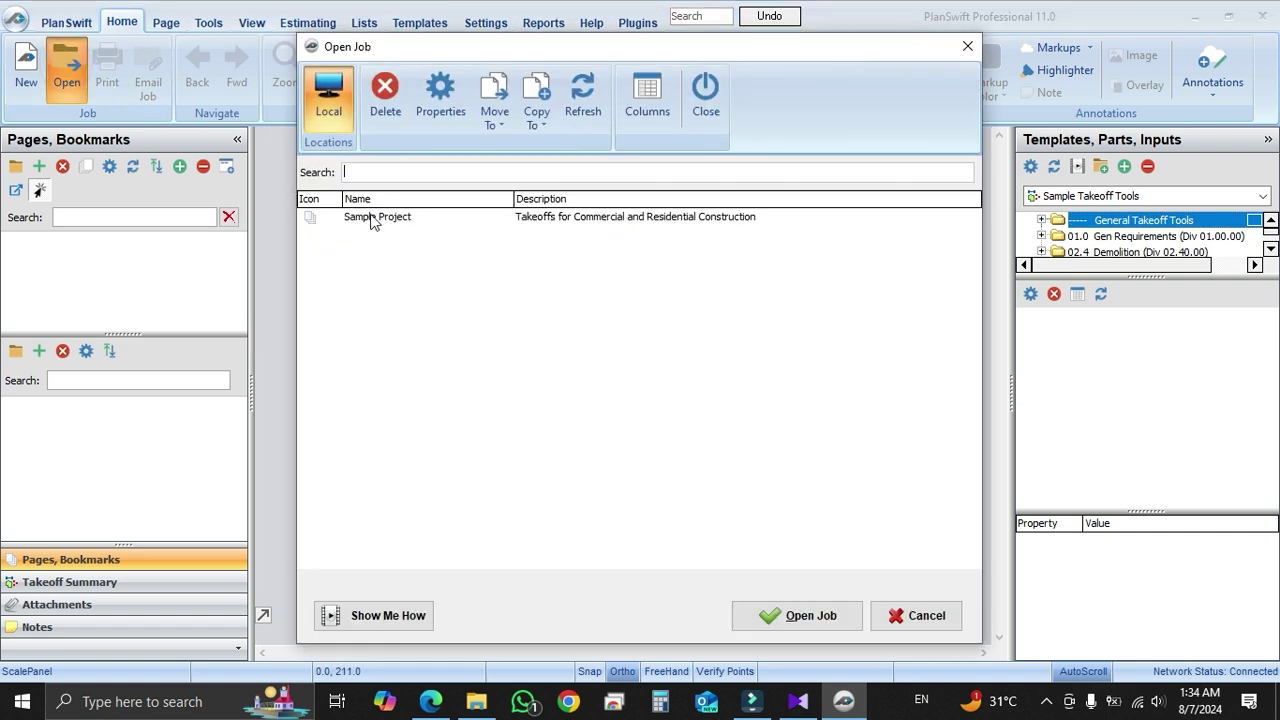
click(373, 220)
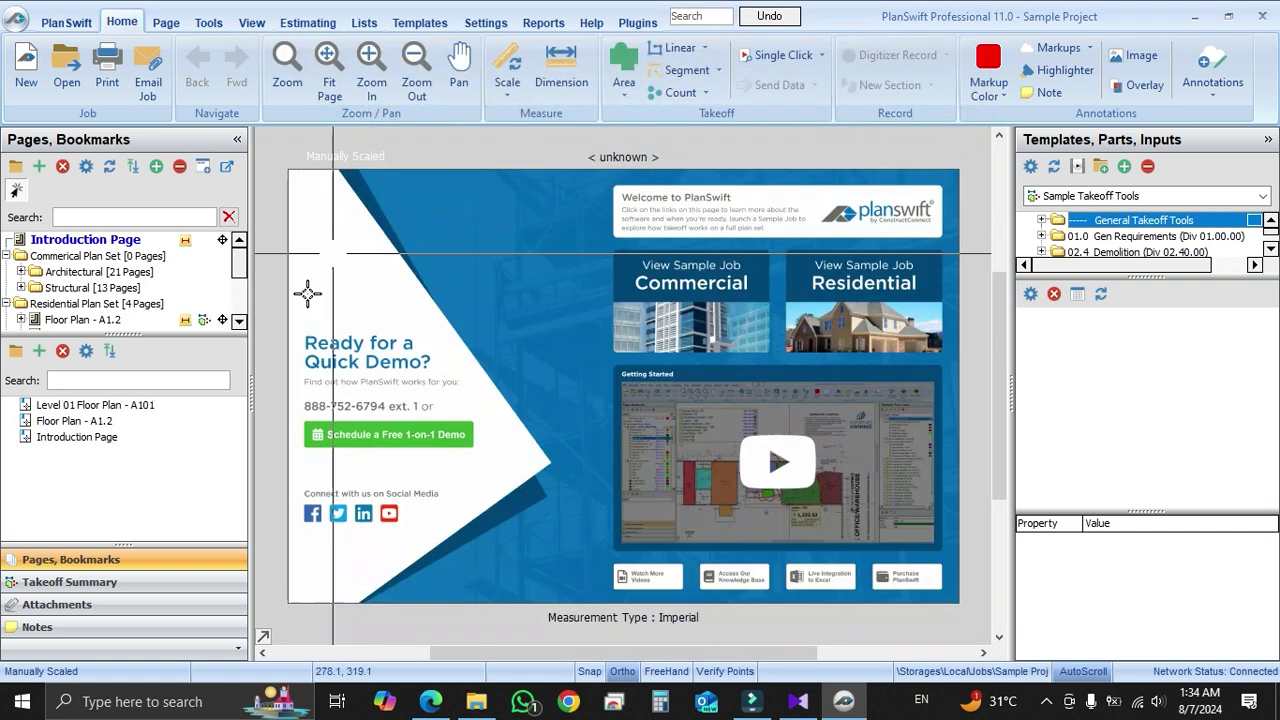
Expand the Pages tree and view Exterior Elevations - A2.1, then Landscape Plan - L1.0
drag(140, 340, 125, 442)
click(100, 353)
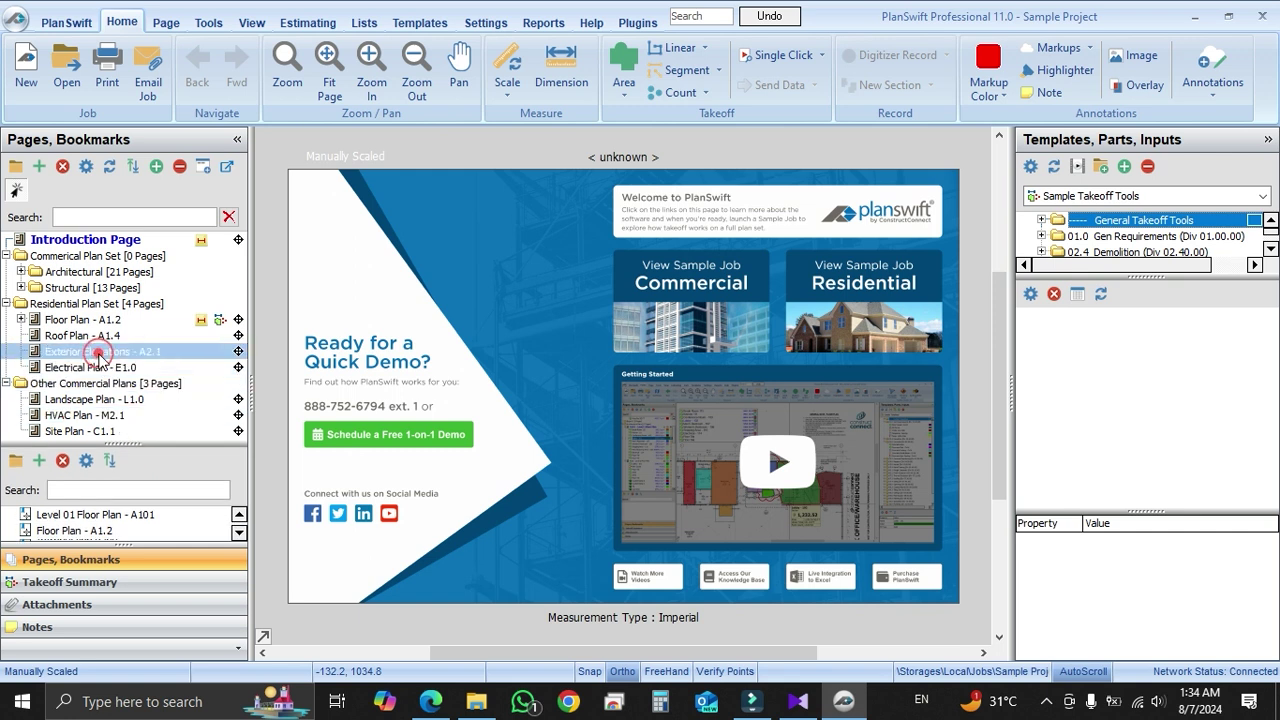
click(70, 399)
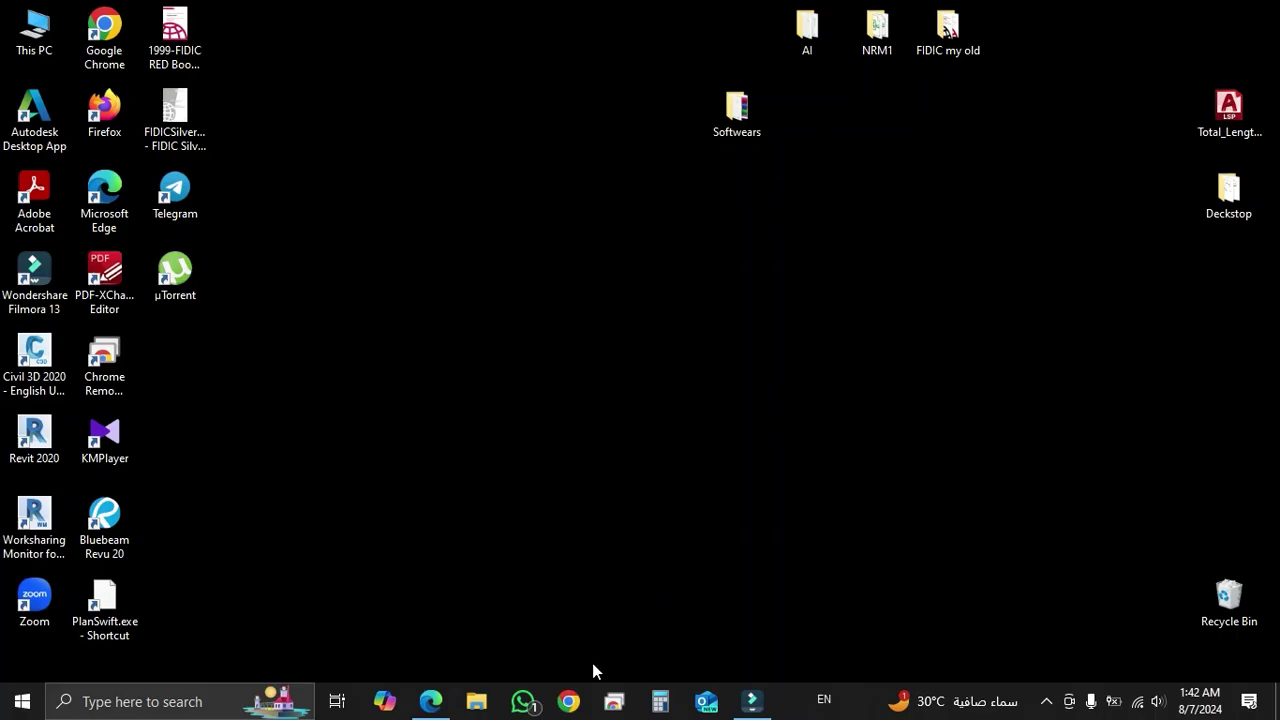
Bring Edge to the front on the Dropbox tab for the PlanSwift Pro Metric 10 archive
click(430, 701)
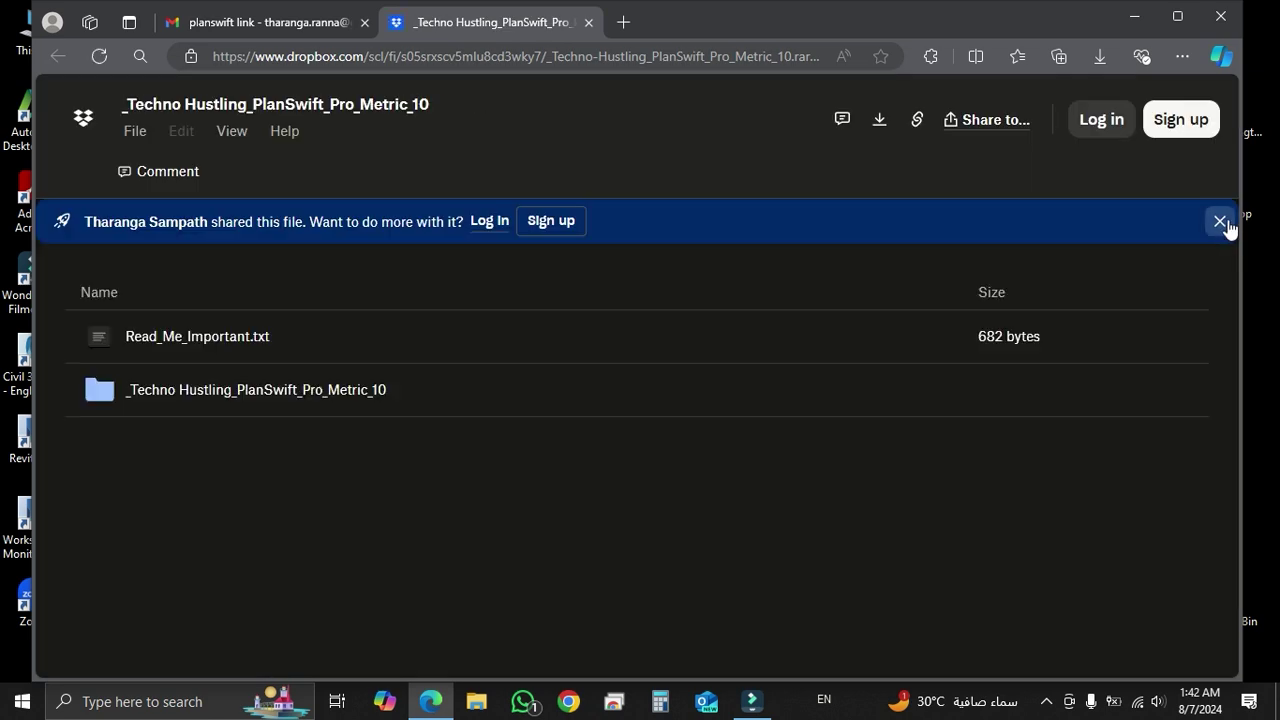
Download the 53.4 MB PlanSwift_Pro_Metric_10.rar without signing in, then show the Wi‑Fi list
click(1221, 222)
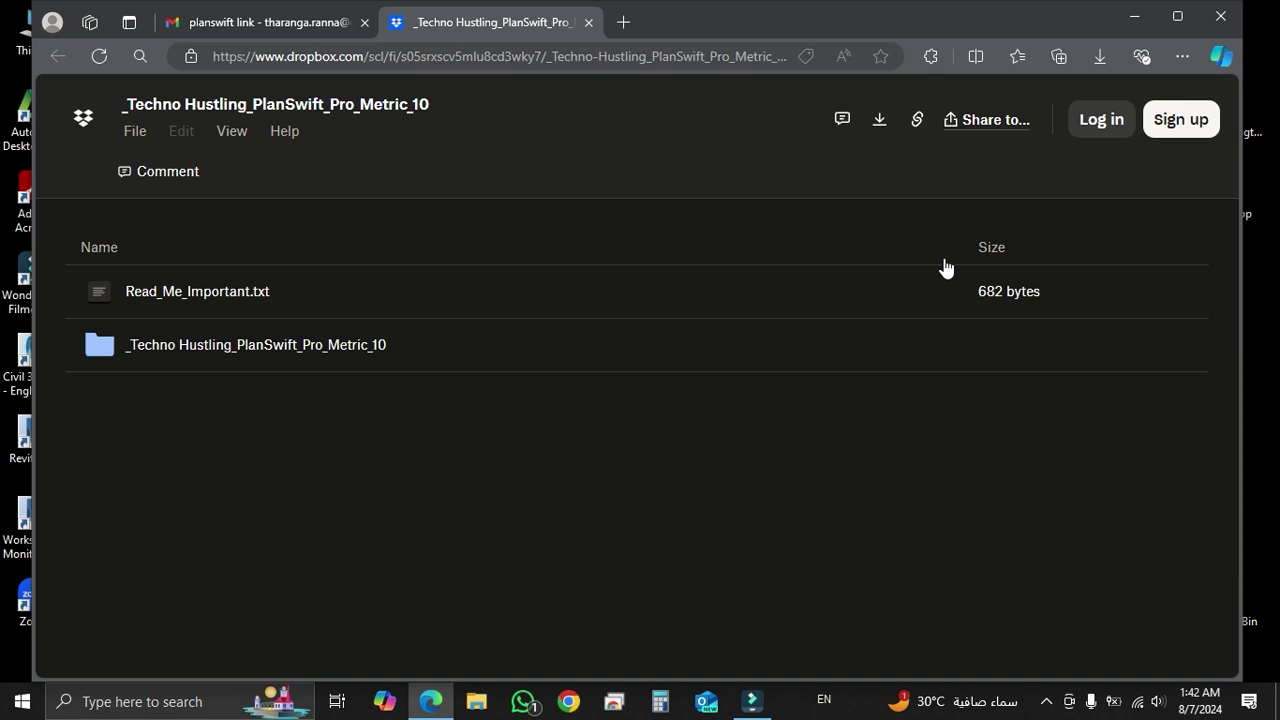
click(880, 121)
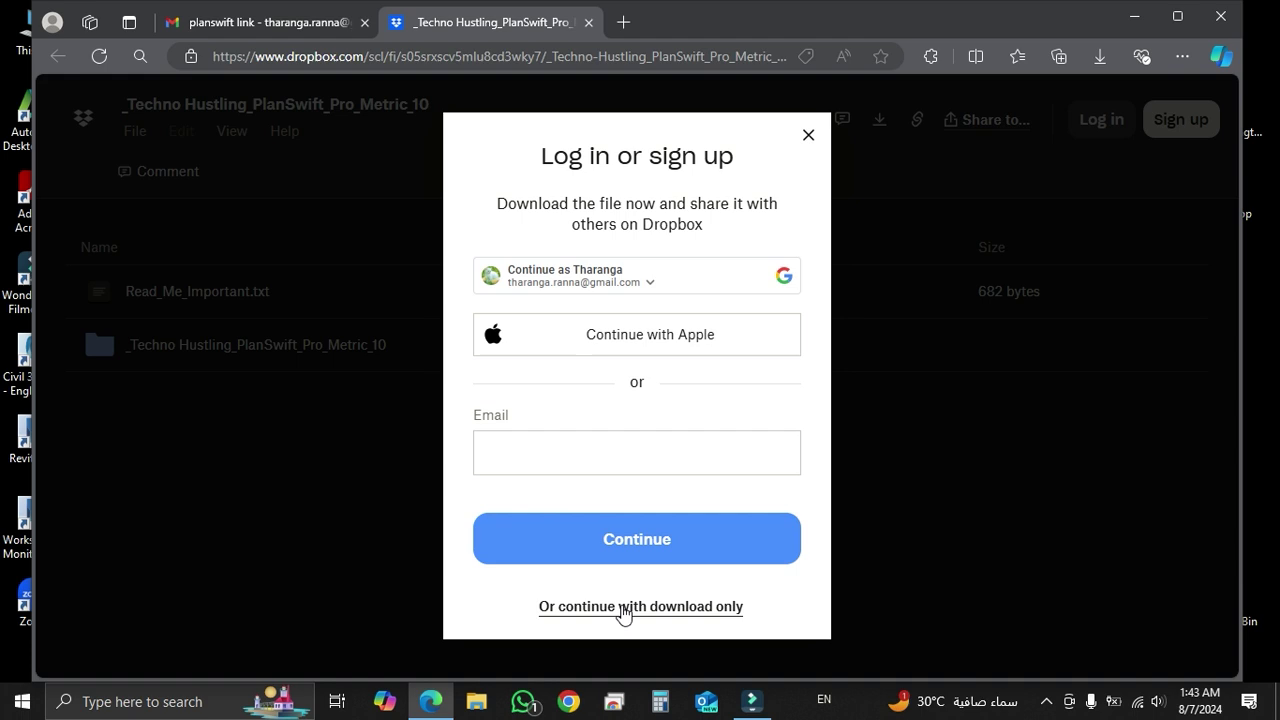
click(622, 607)
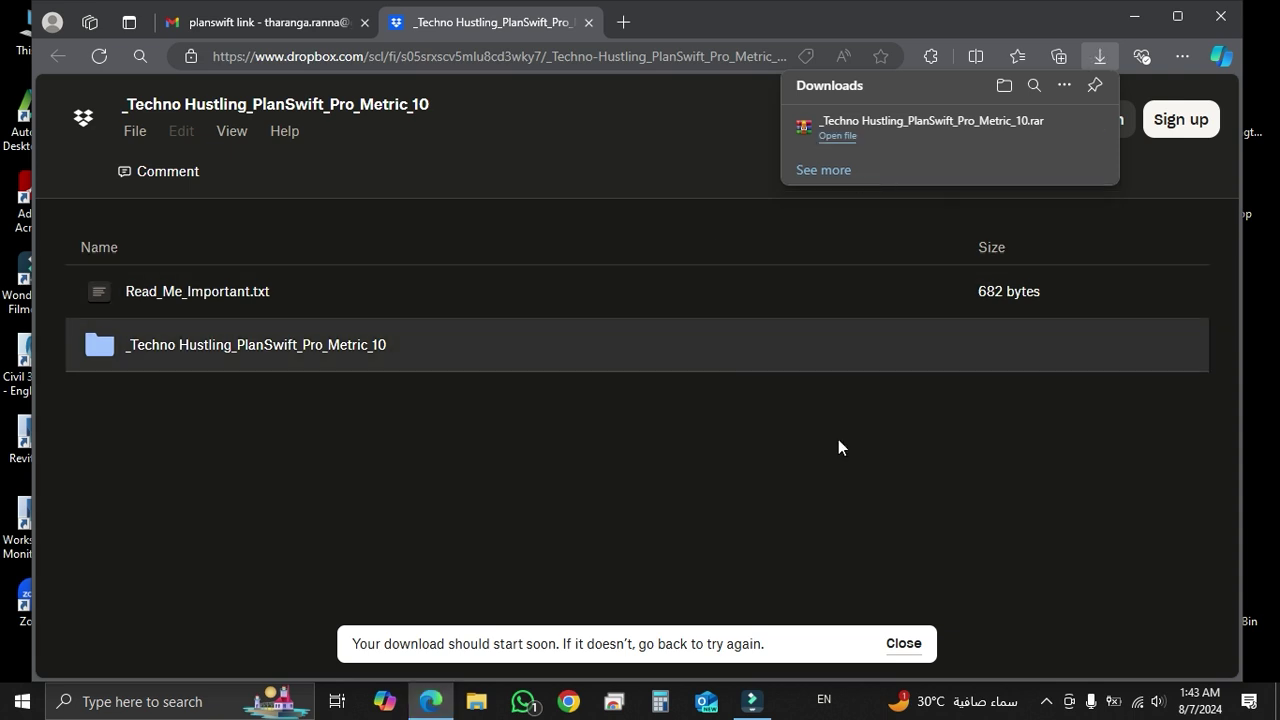
click(1139, 703)
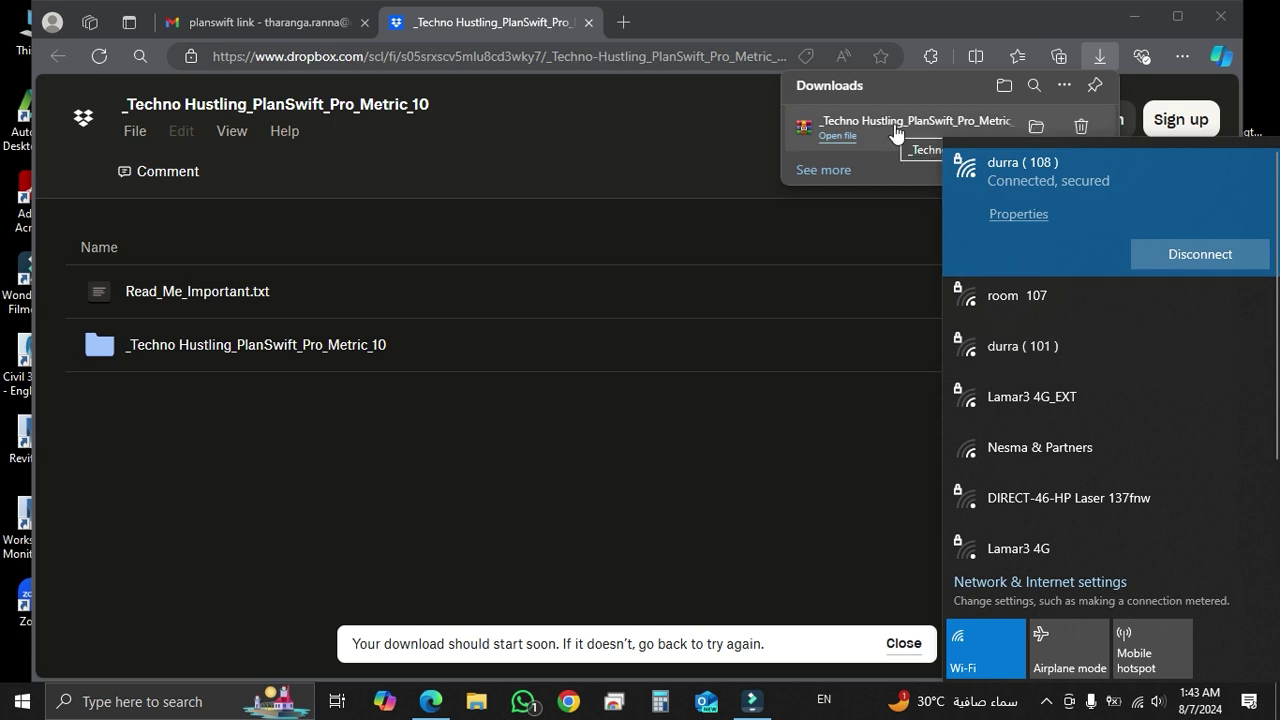
Disconnect from Wi‑Fi and open Windows Security's virus and threat protection settings
click(1182, 253)
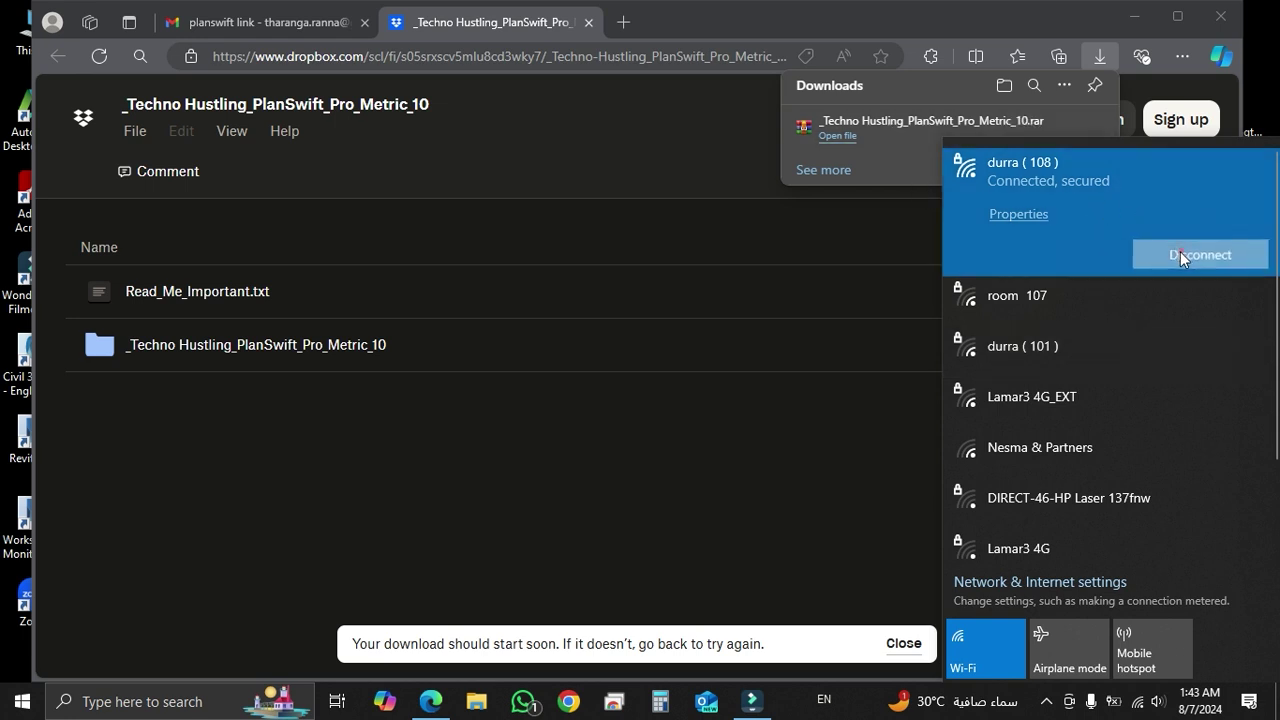
click(1046, 700)
click(1085, 590)
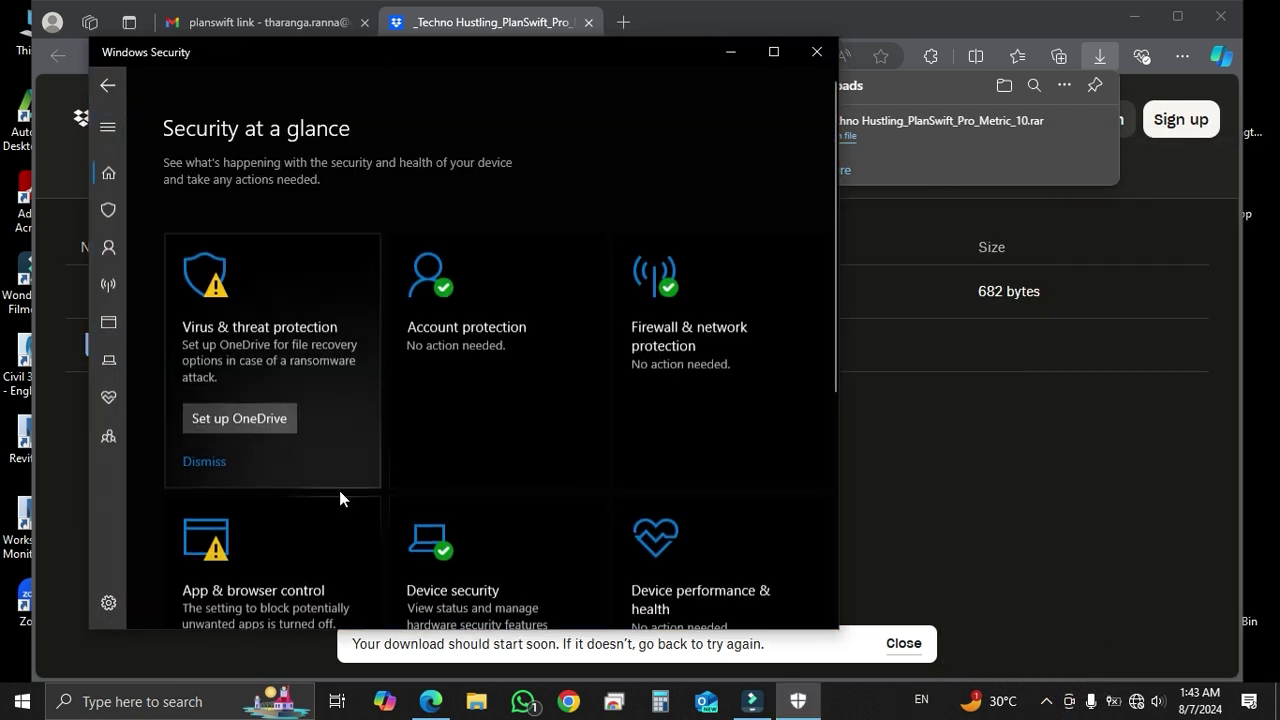
click(333, 327)
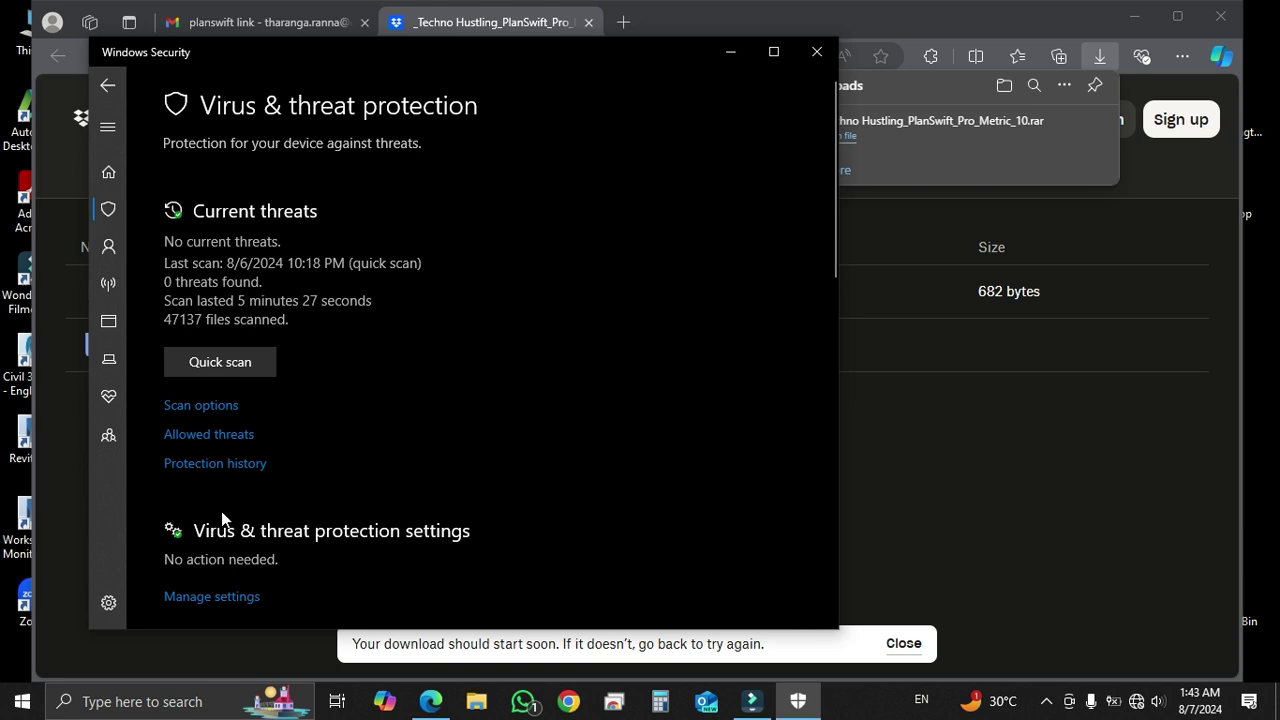
click(204, 600)
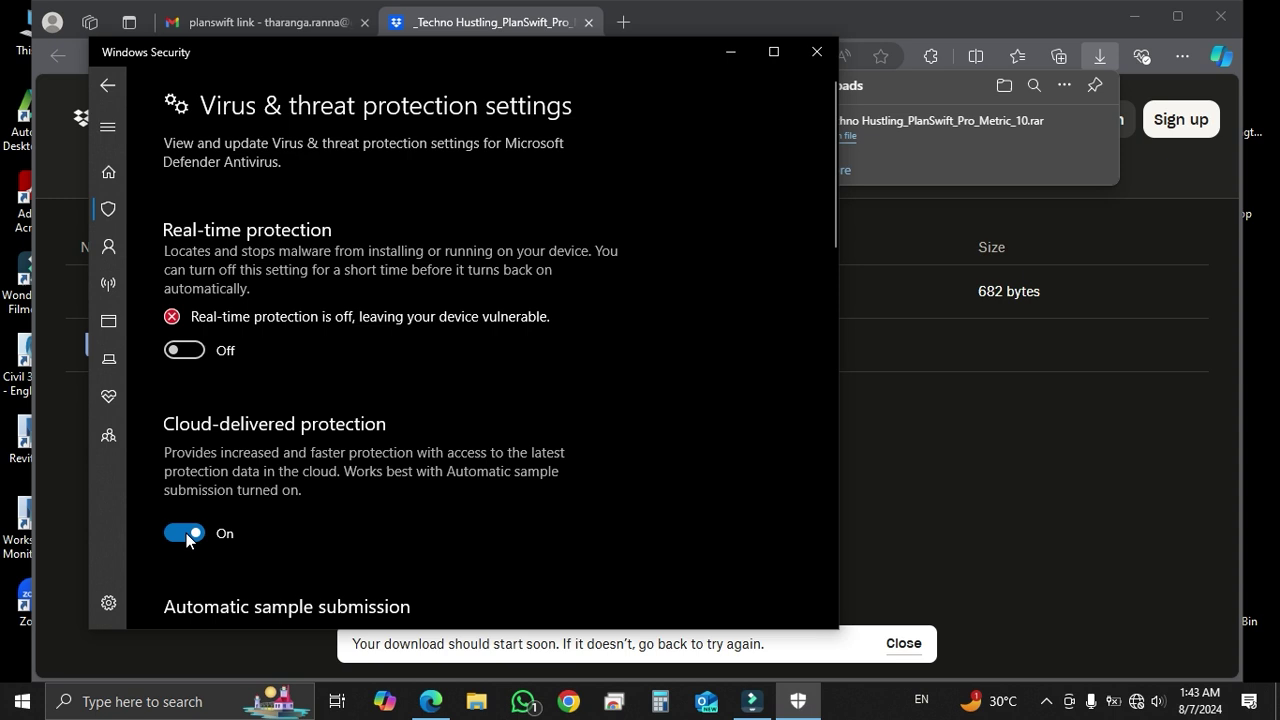
Turn off cloud-delivered protection and automatic sample submission, then return to Edge's downloads list
click(185, 533)
scroll(185, 537, down, 3)
click(188, 500)
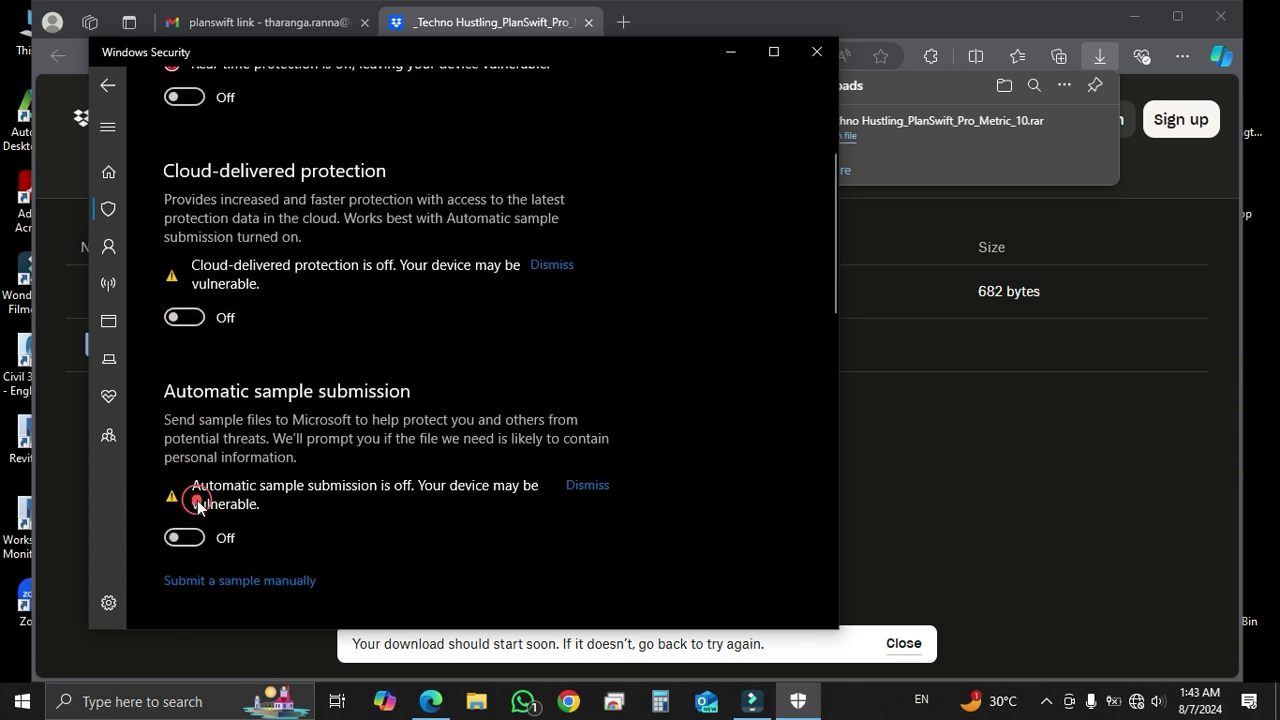
click(730, 53)
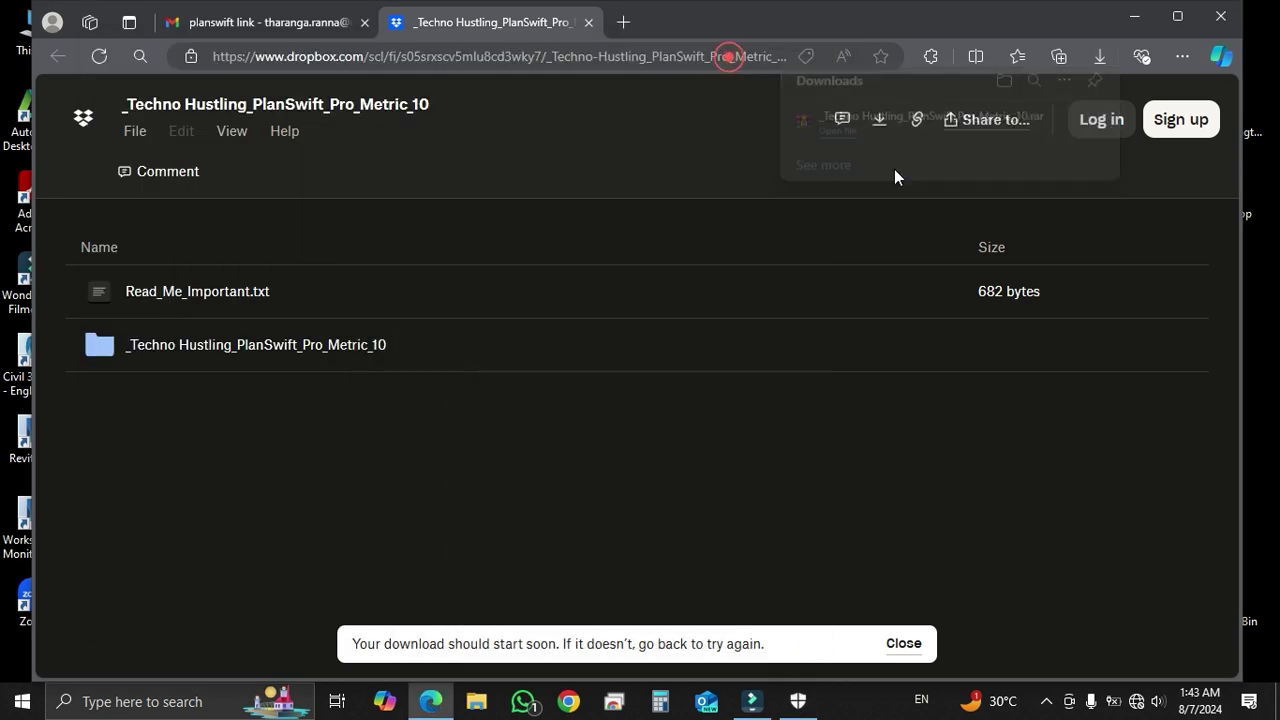
click(1098, 62)
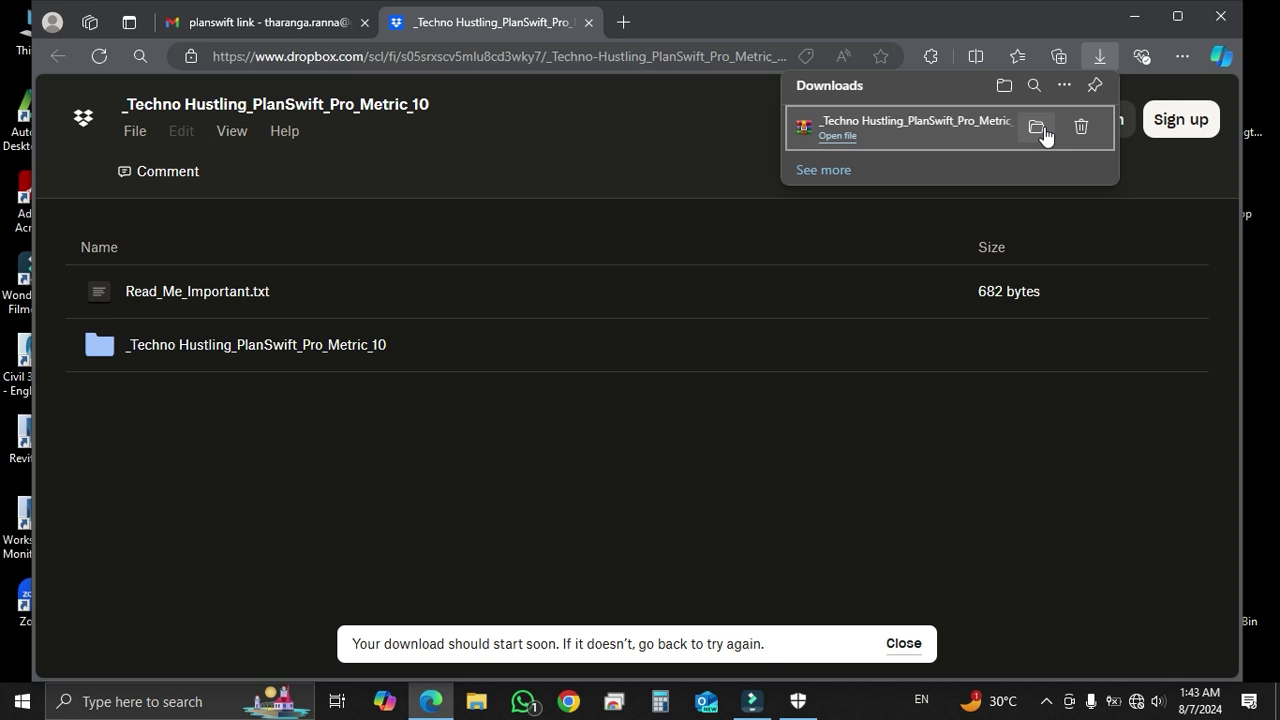
Extract the downloaded PlanSwift RAR into the default folder, supplying its password
click(1037, 128)
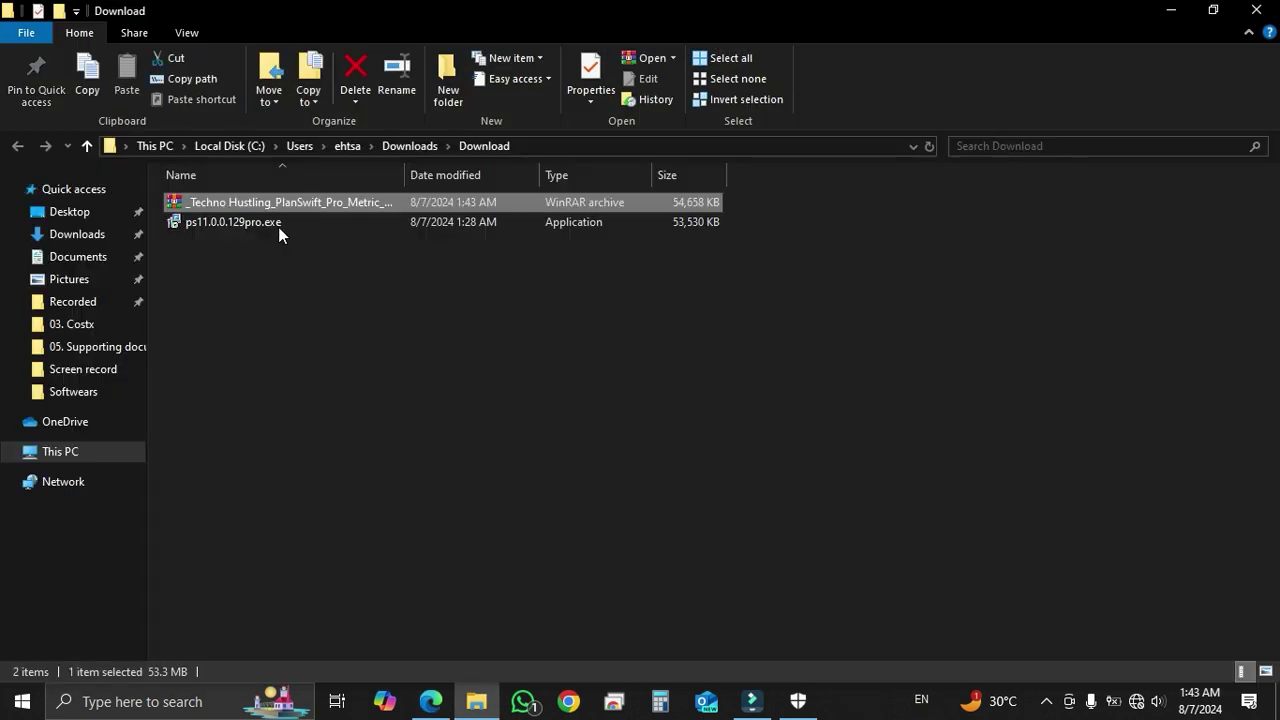
right_click(224, 204)
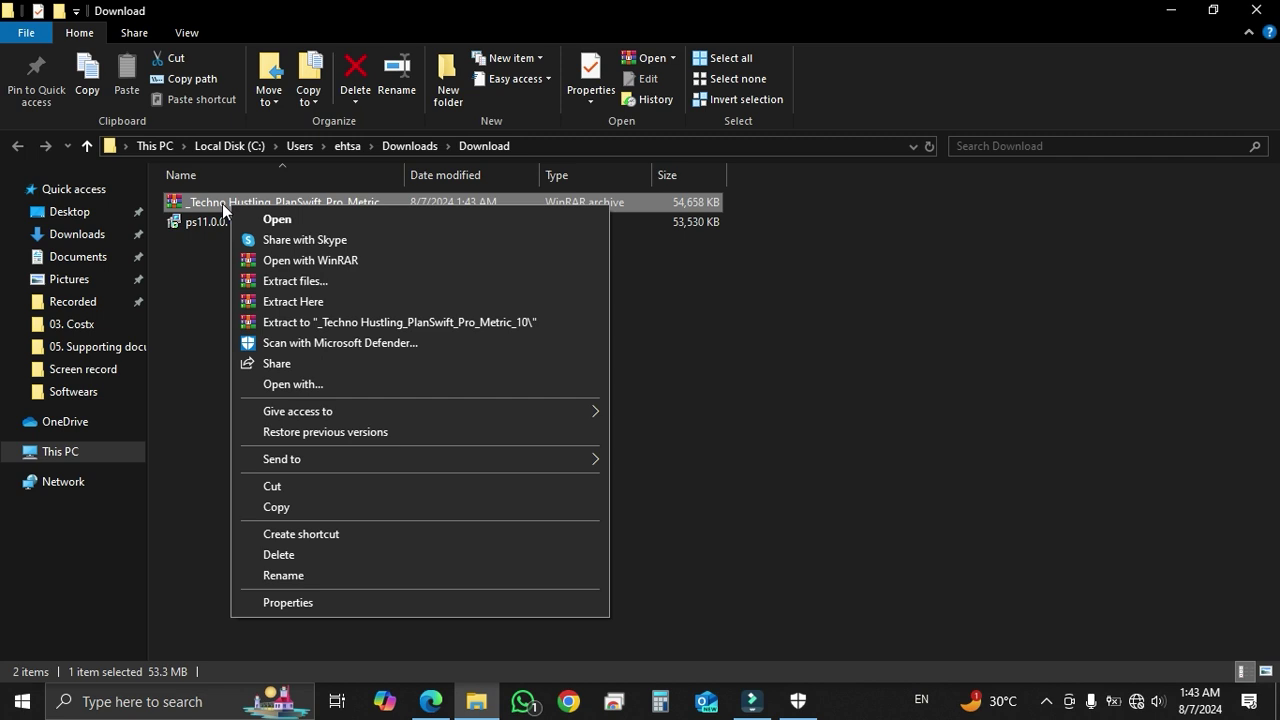
click(318, 283)
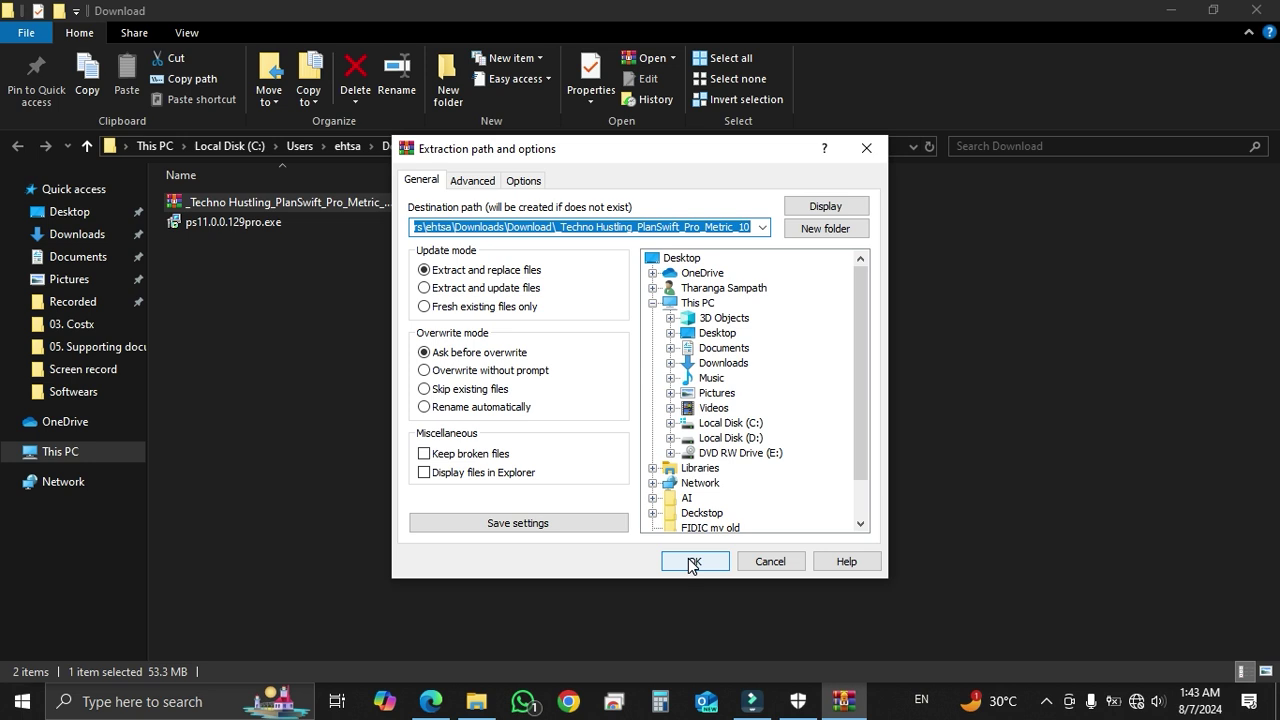
click(691, 562)
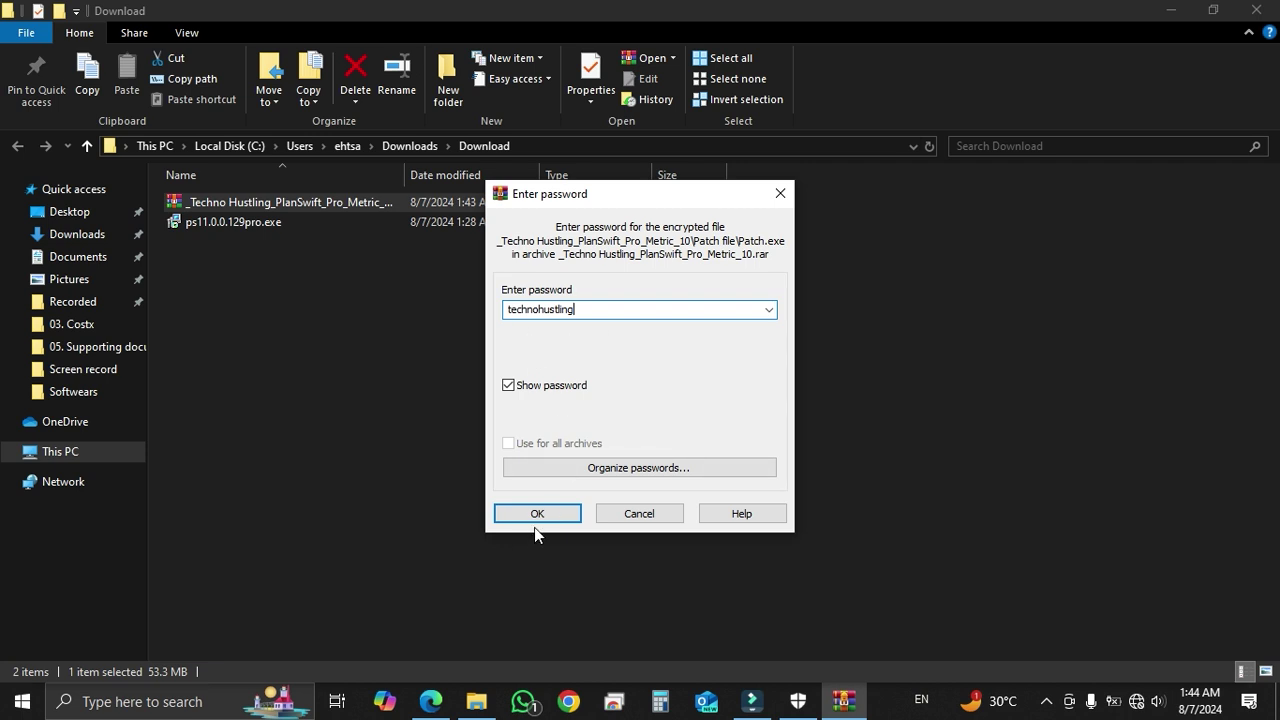
click(563, 521)
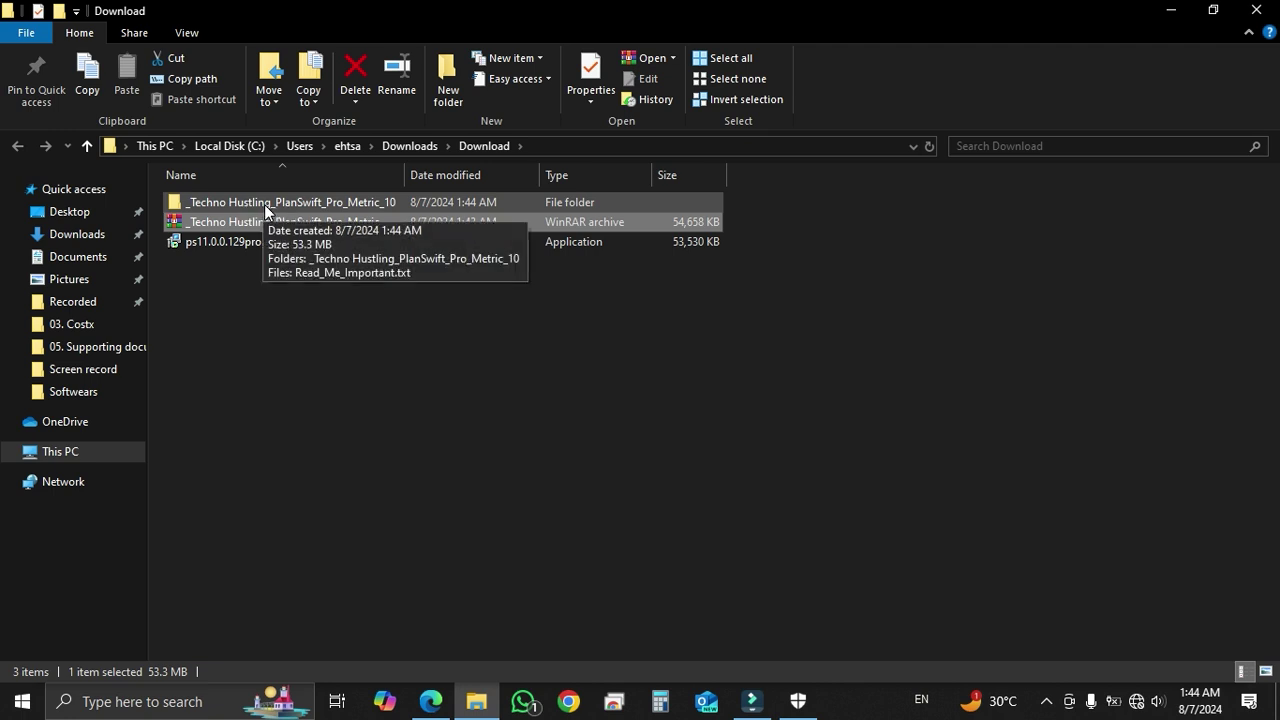
Run the PlanSwift Pro Metric 10.3 installer from the nested extracted folder
double_click(264, 204)
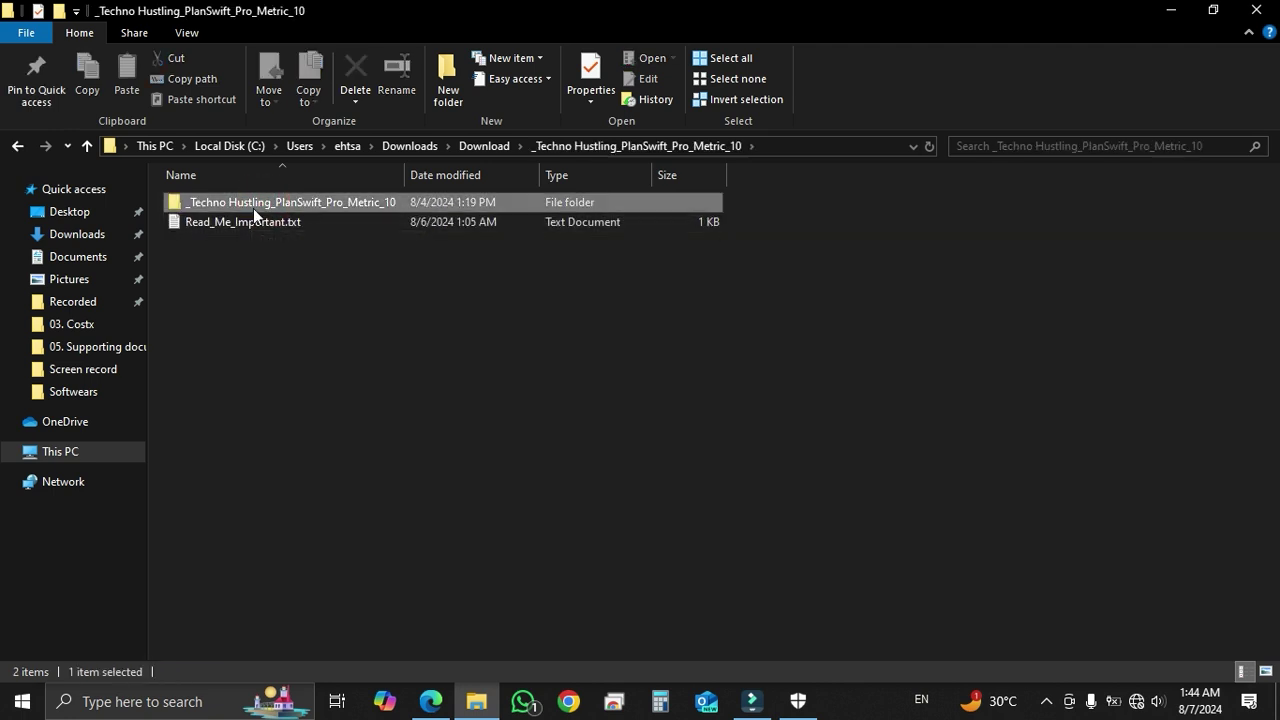
double_click(253, 208)
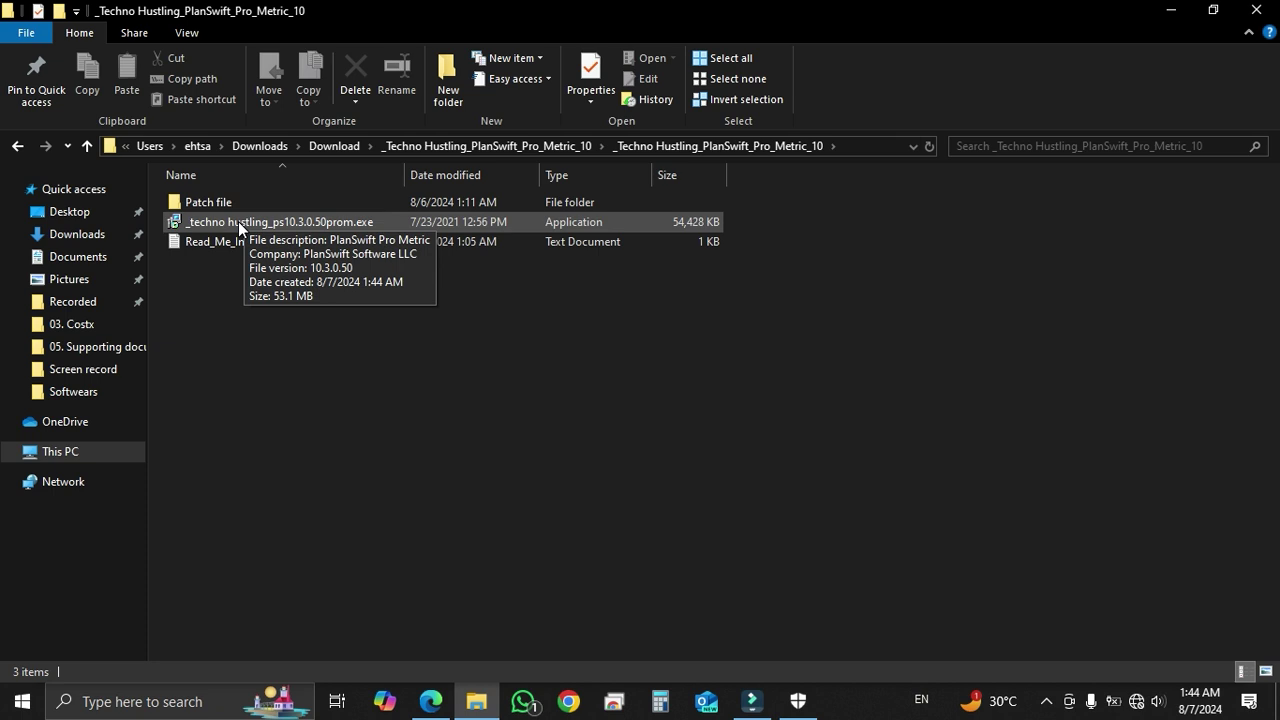
double_click(238, 221)
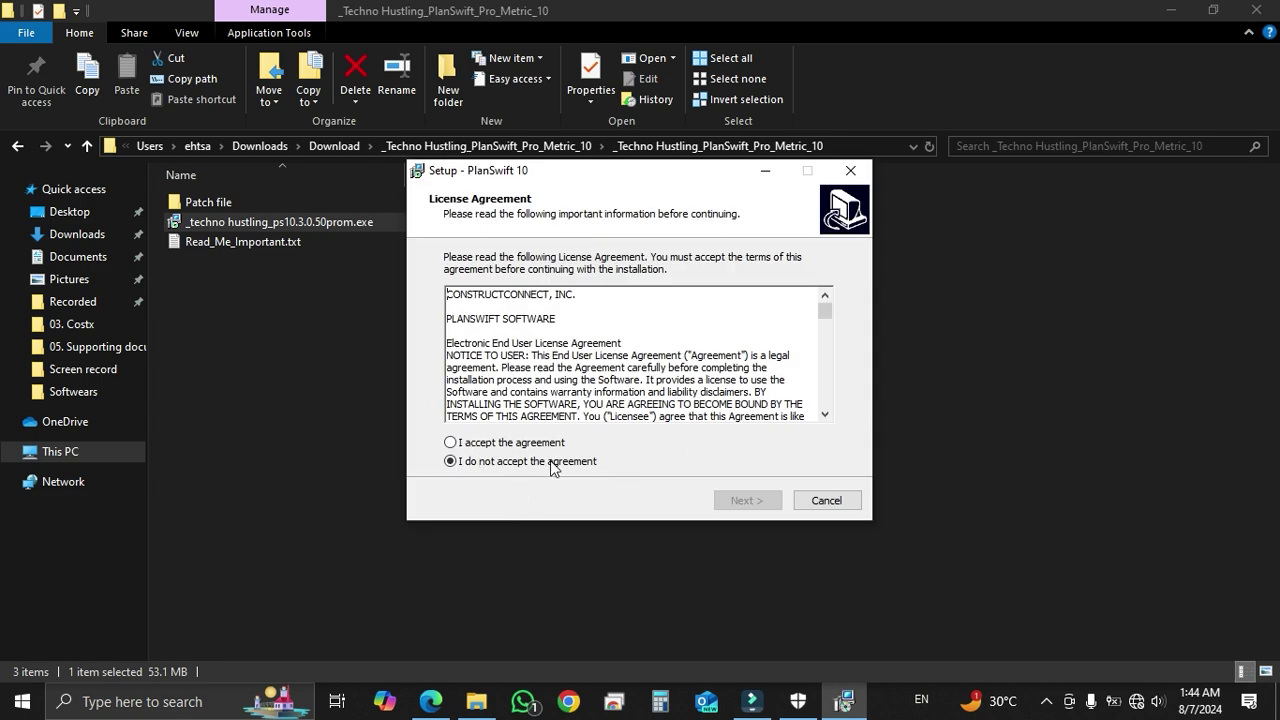
Accept the licence and install into the existing C:\Program Files (x86)\PlanSwift10 folder
click(452, 442)
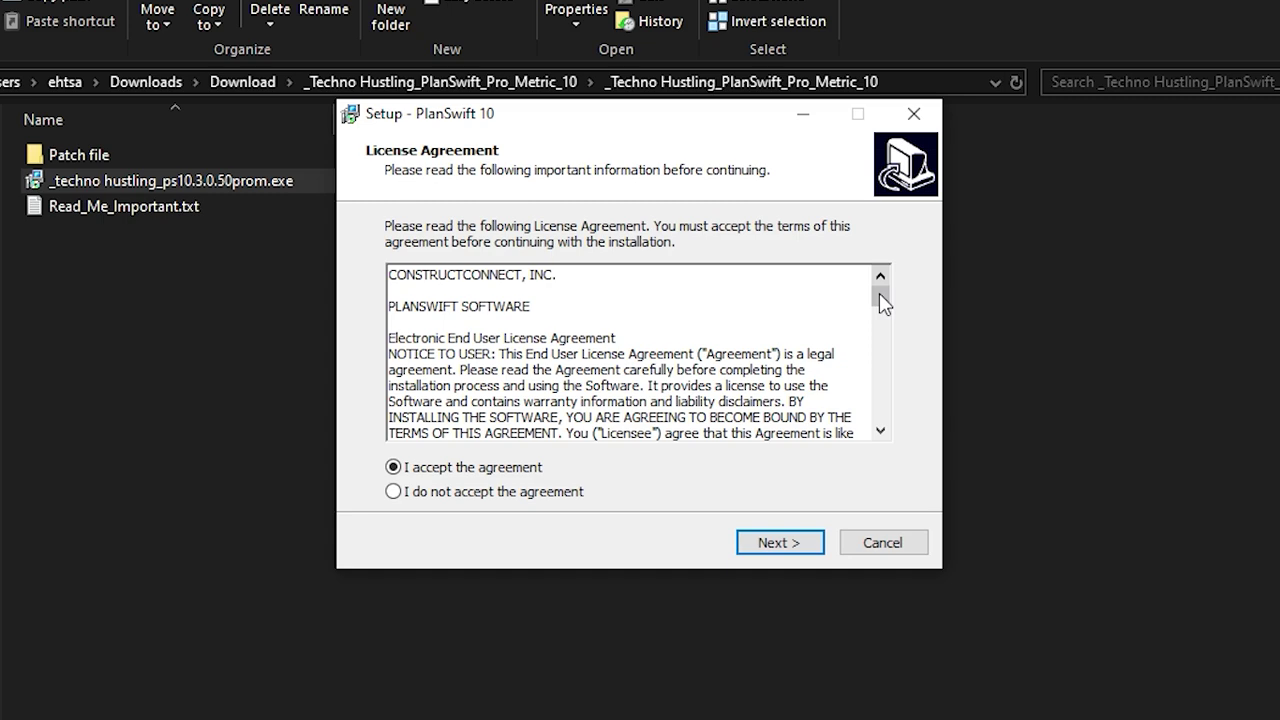
drag(879, 293, 880, 293)
click(799, 545)
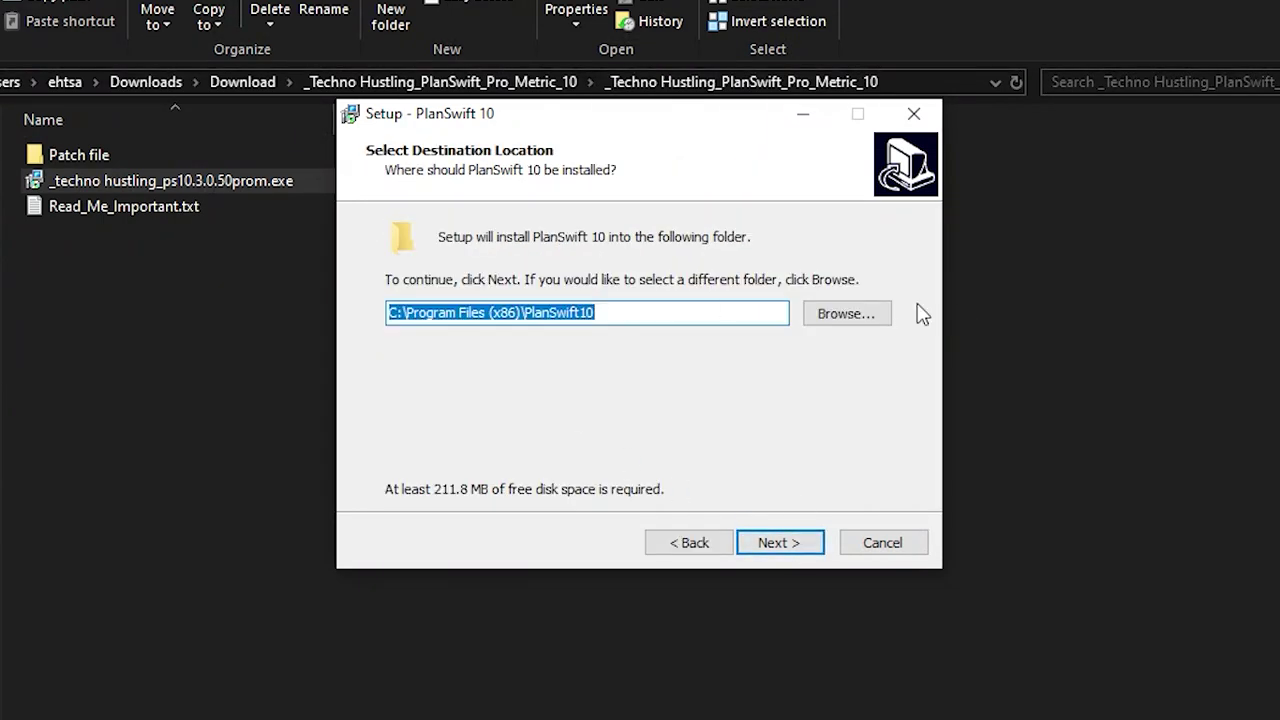
click(860, 313)
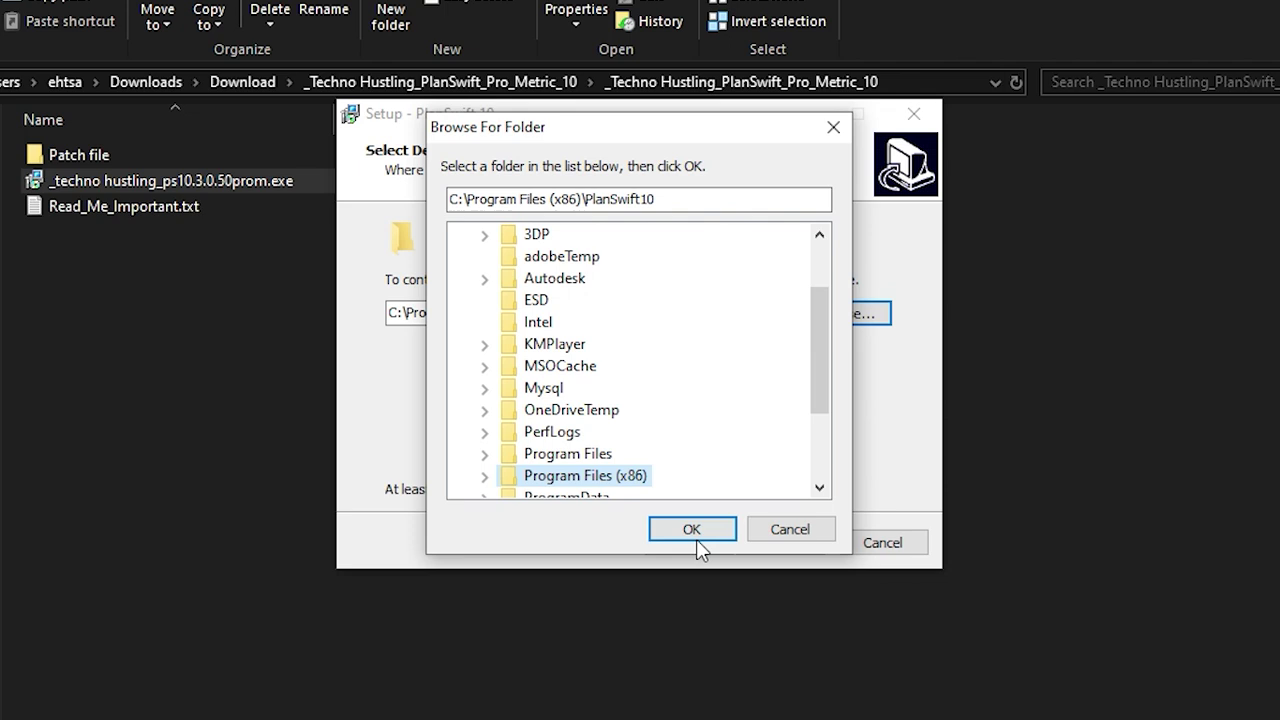
click(693, 532)
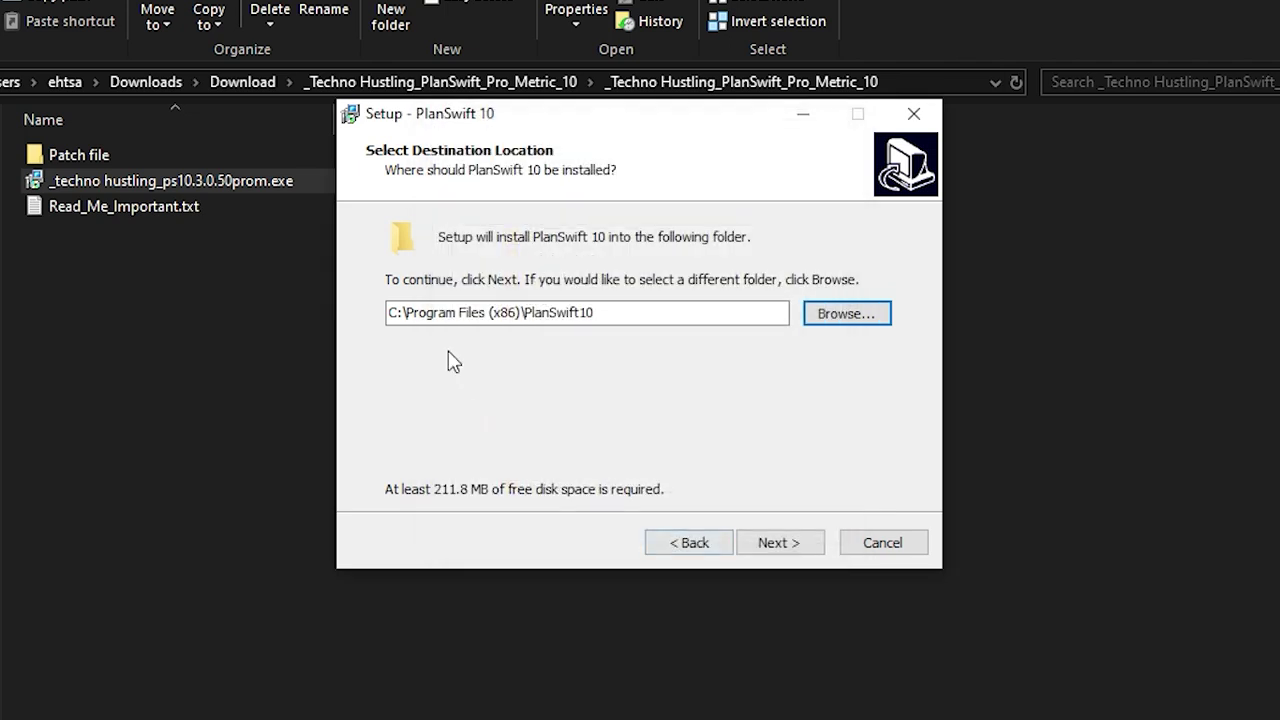
click(770, 545)
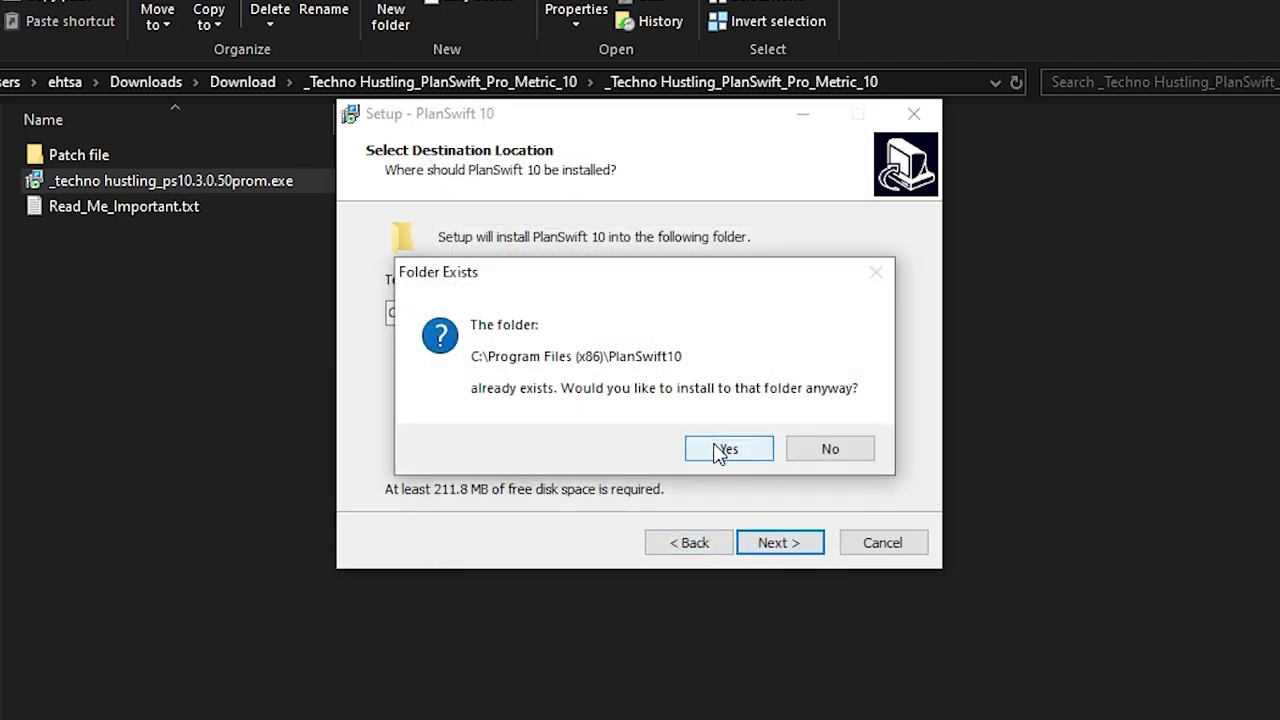
click(725, 449)
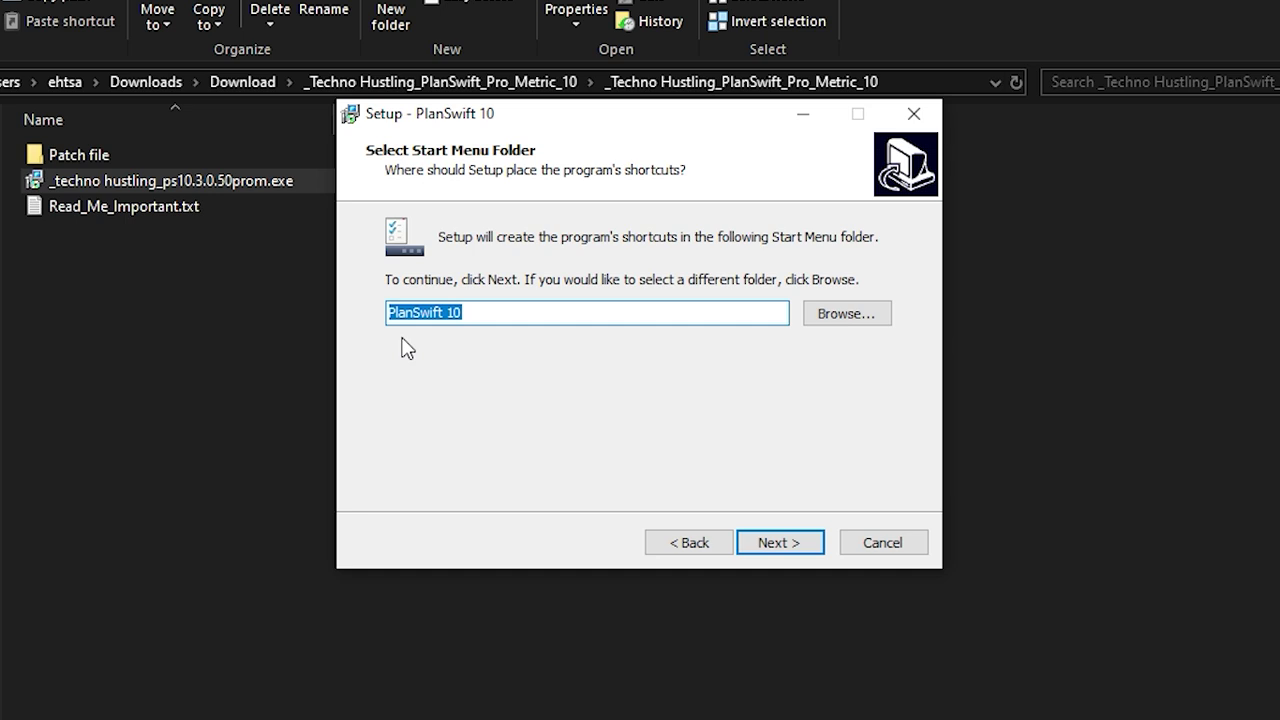
Keep the default Start Menu folder, English language and Metric measurements, reaching Ready to Install
click(794, 549)
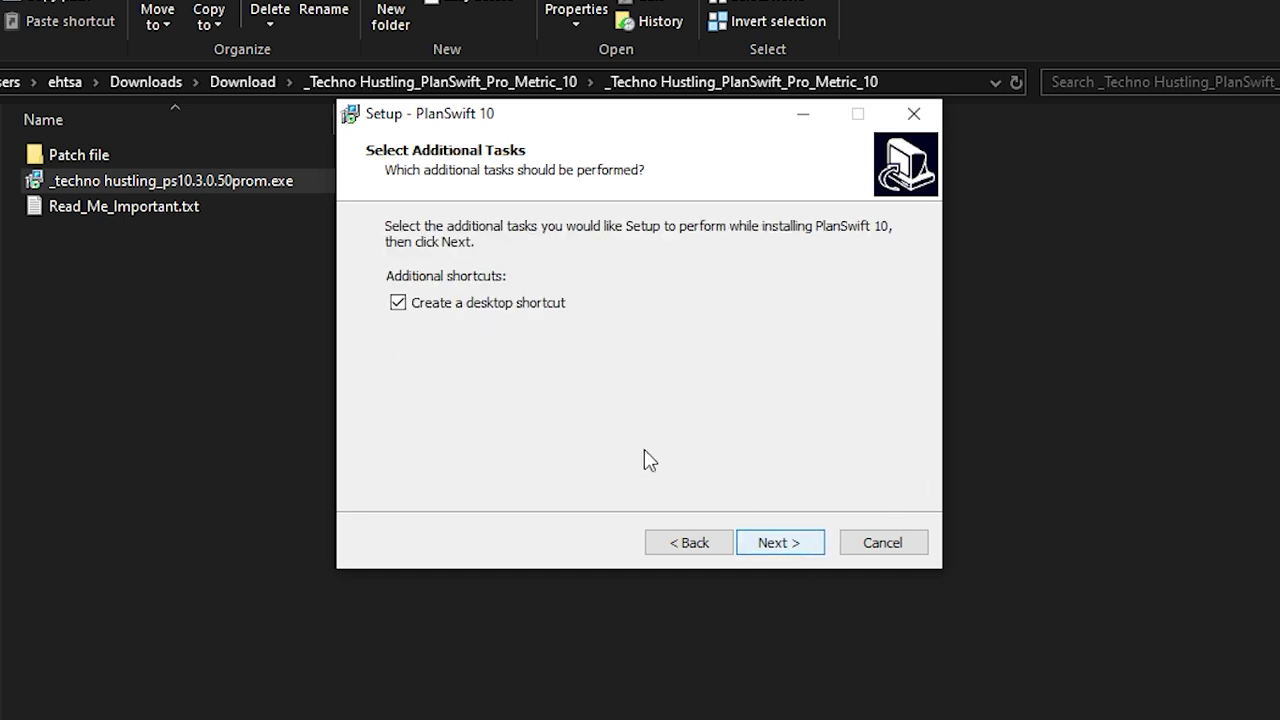
click(401, 308)
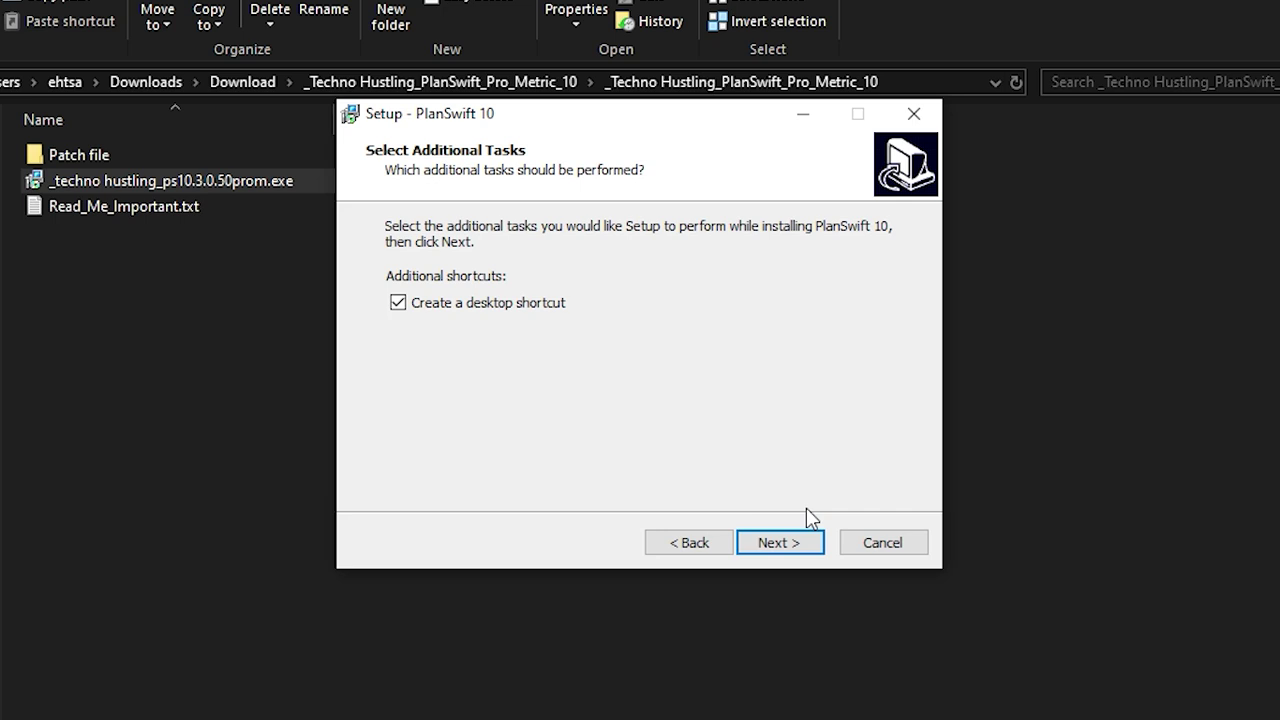
click(809, 550)
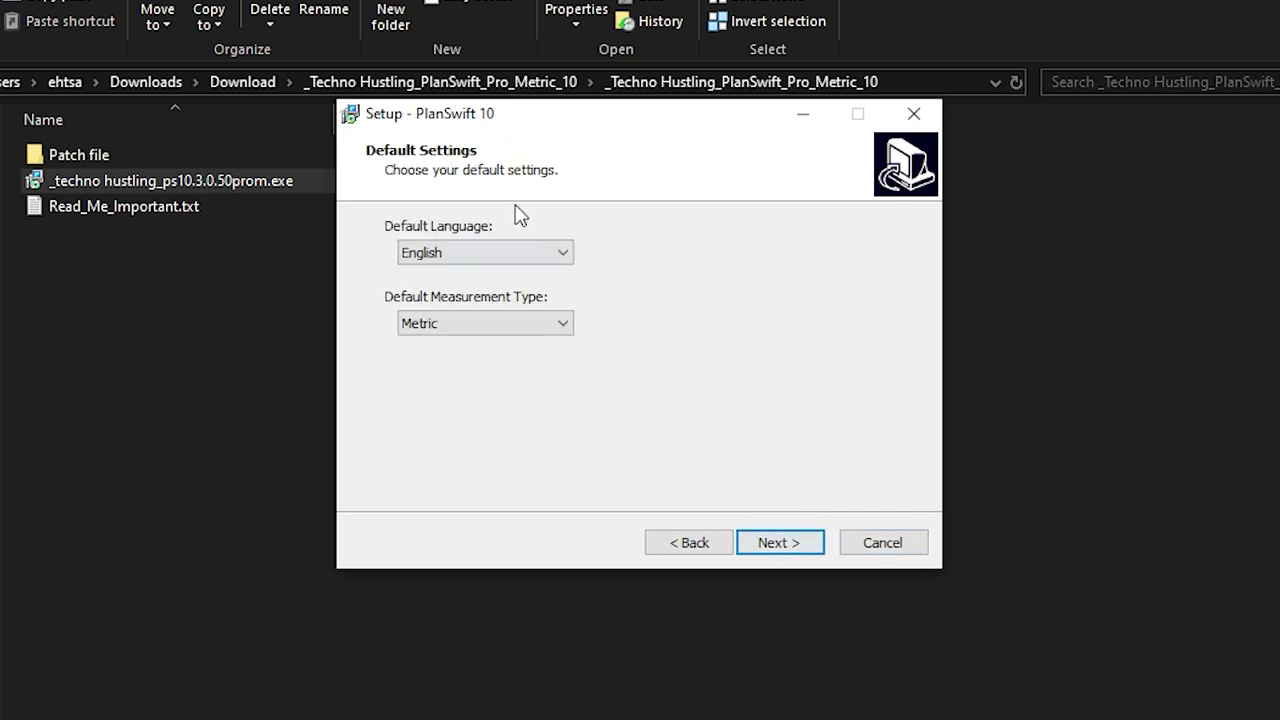
click(529, 253)
click(532, 269)
click(515, 323)
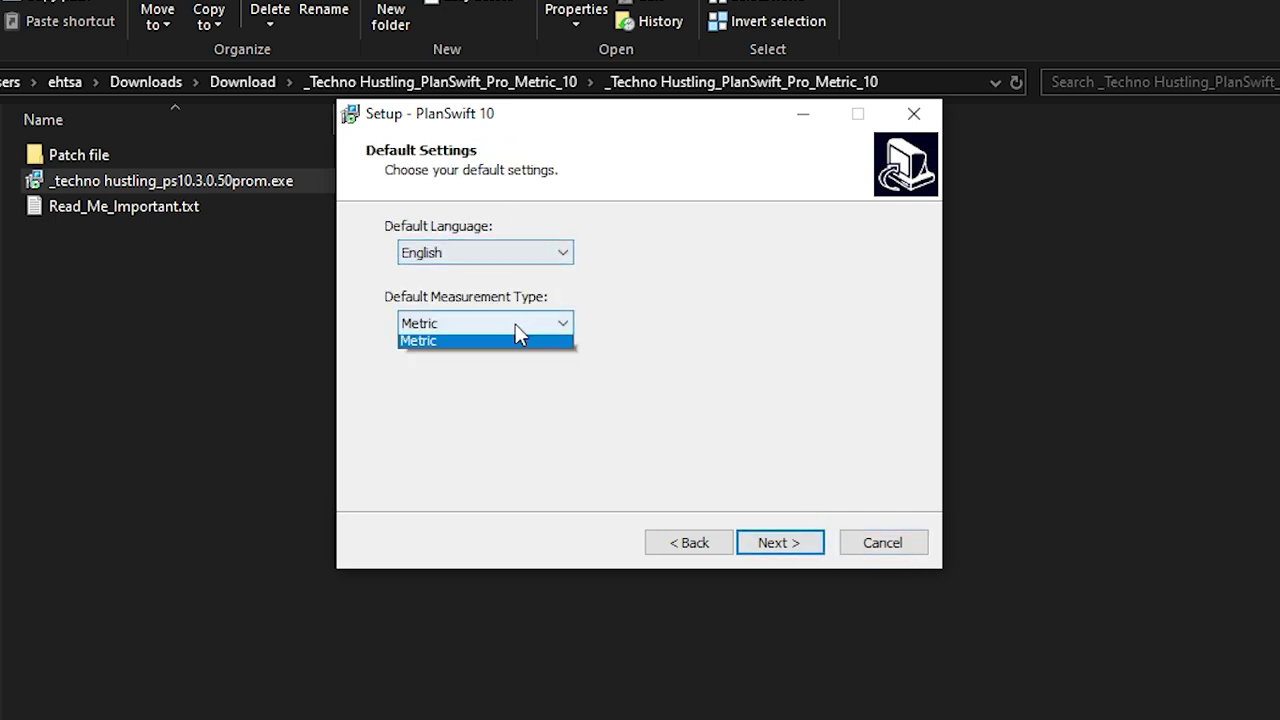
click(515, 324)
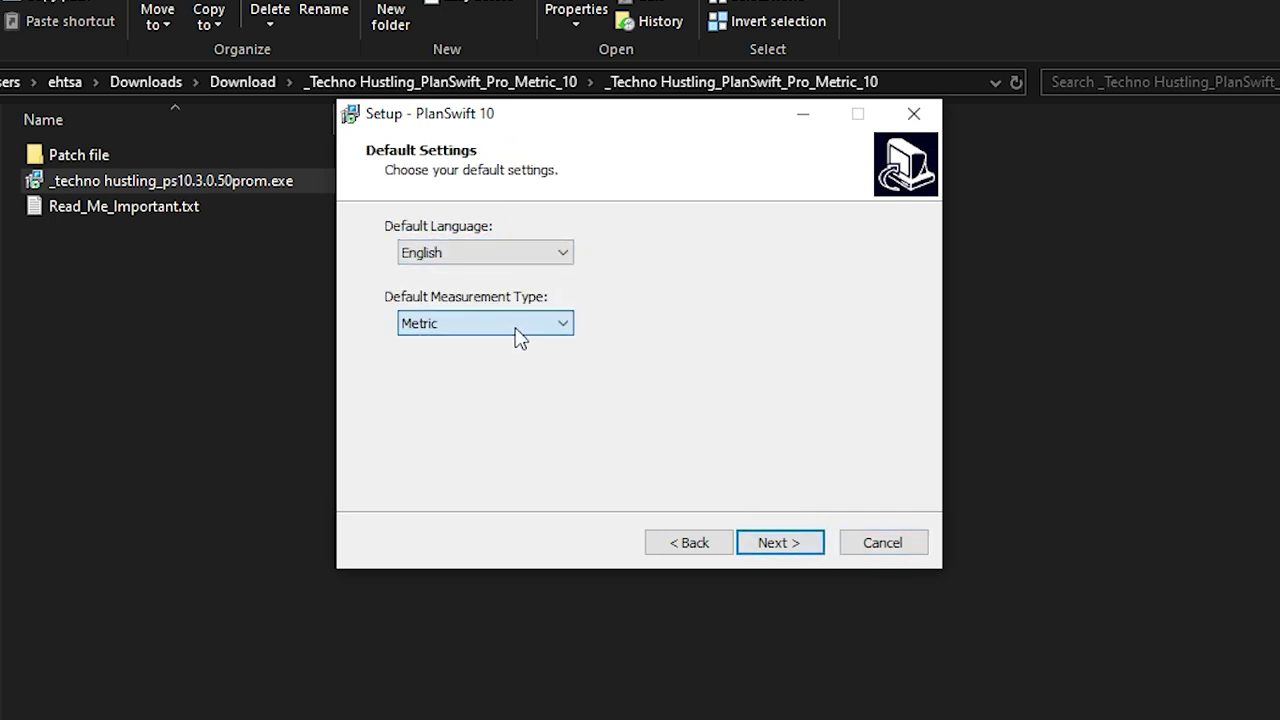
click(809, 550)
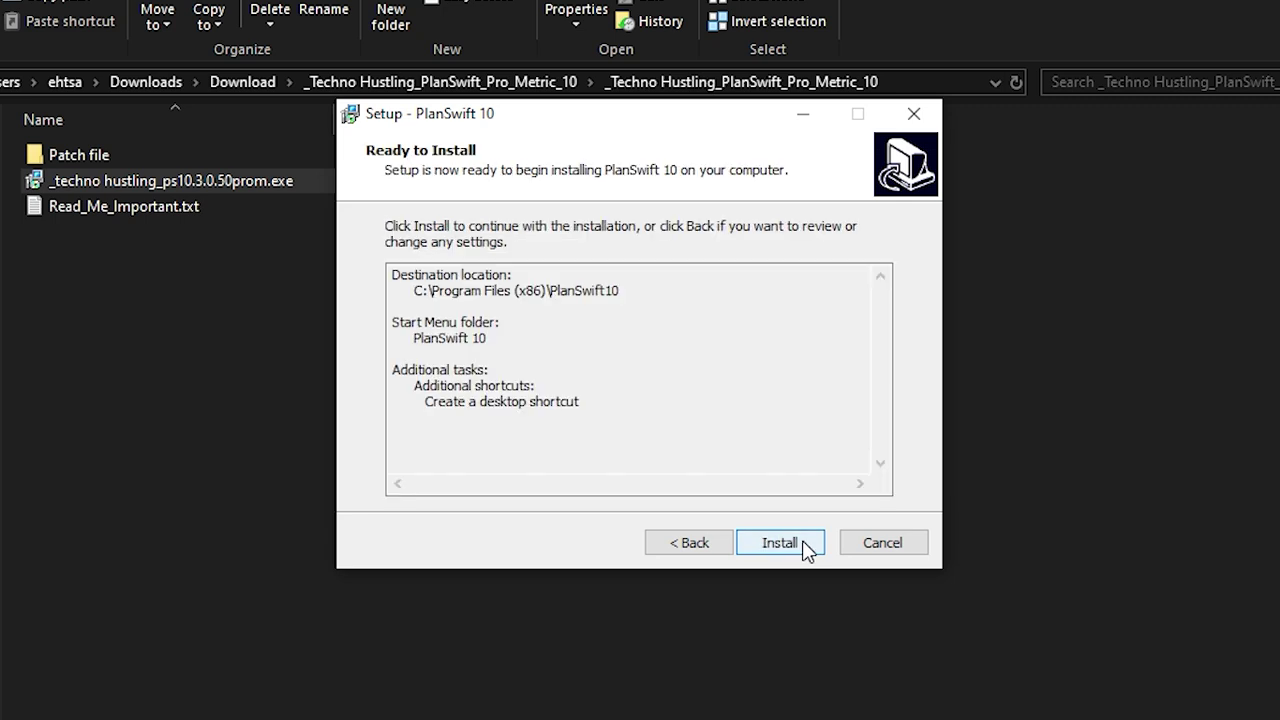
Install PlanSwift 10 and wait for the Completing the PlanSwift 10 Setup Wizard page
click(807, 546)
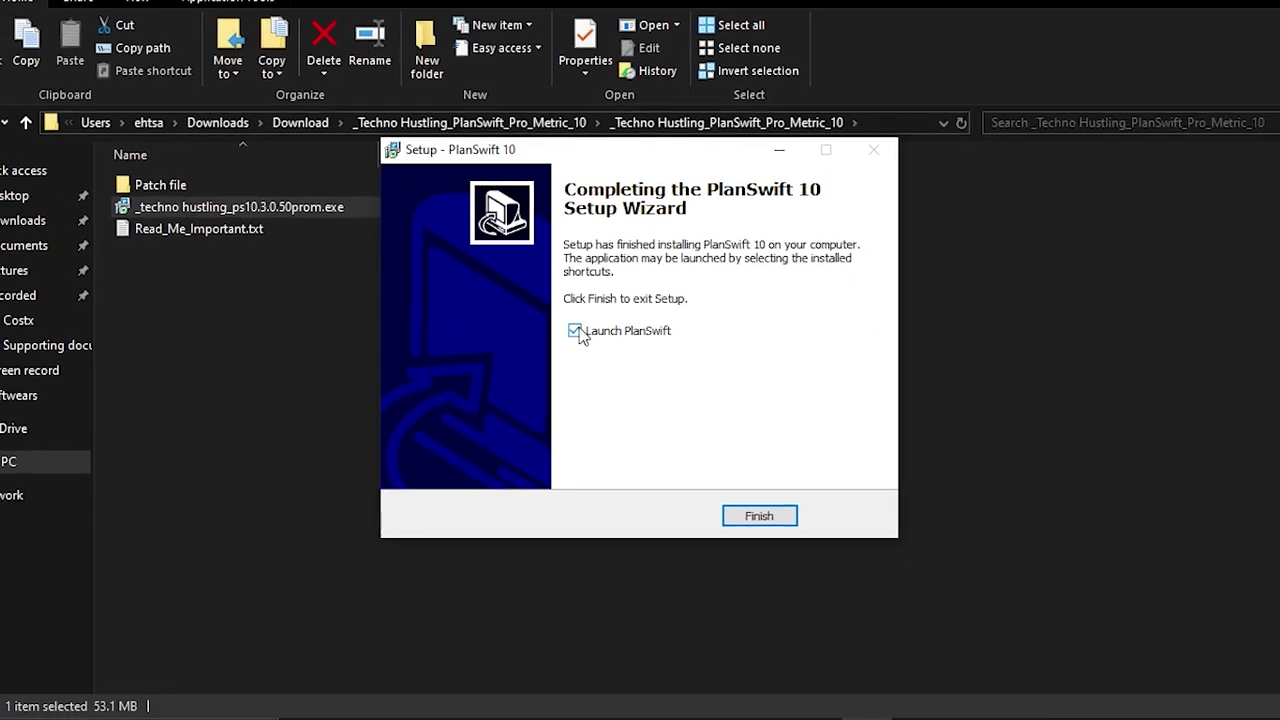
Finish setup, dismiss the Welcome prompt, answer No to the EU citizen question, and close PlanSwift
click(757, 515)
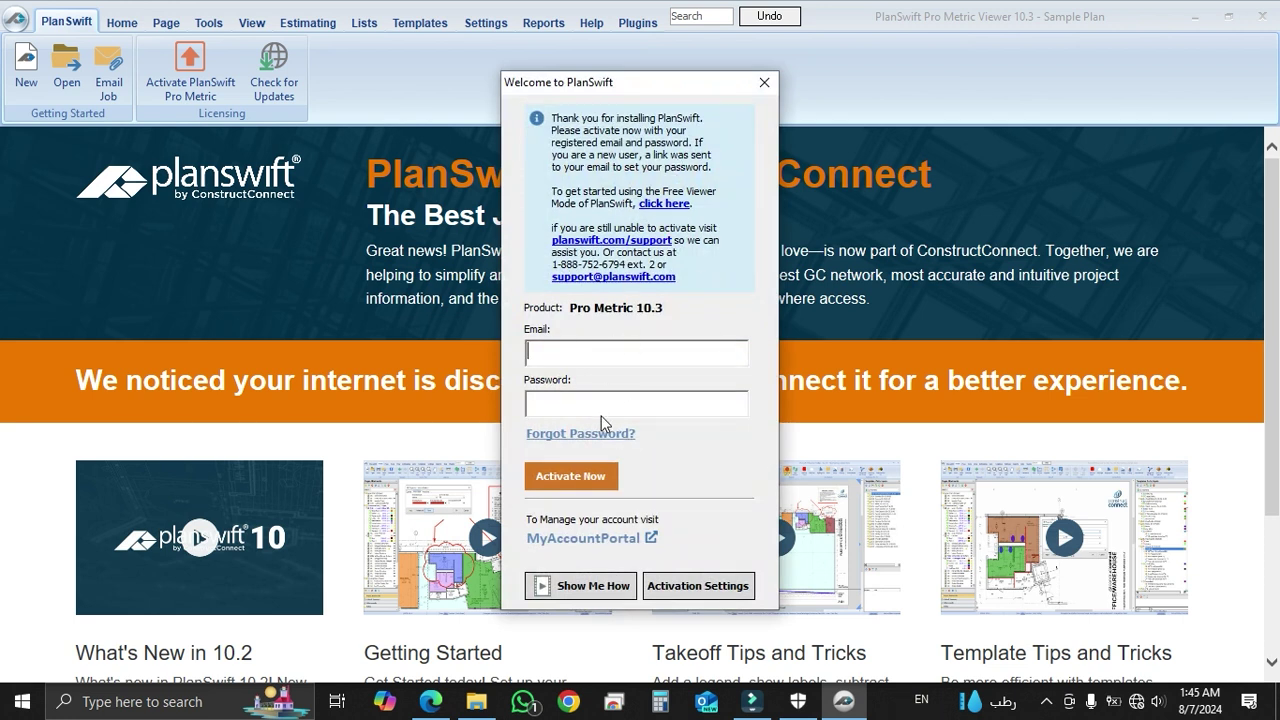
click(765, 86)
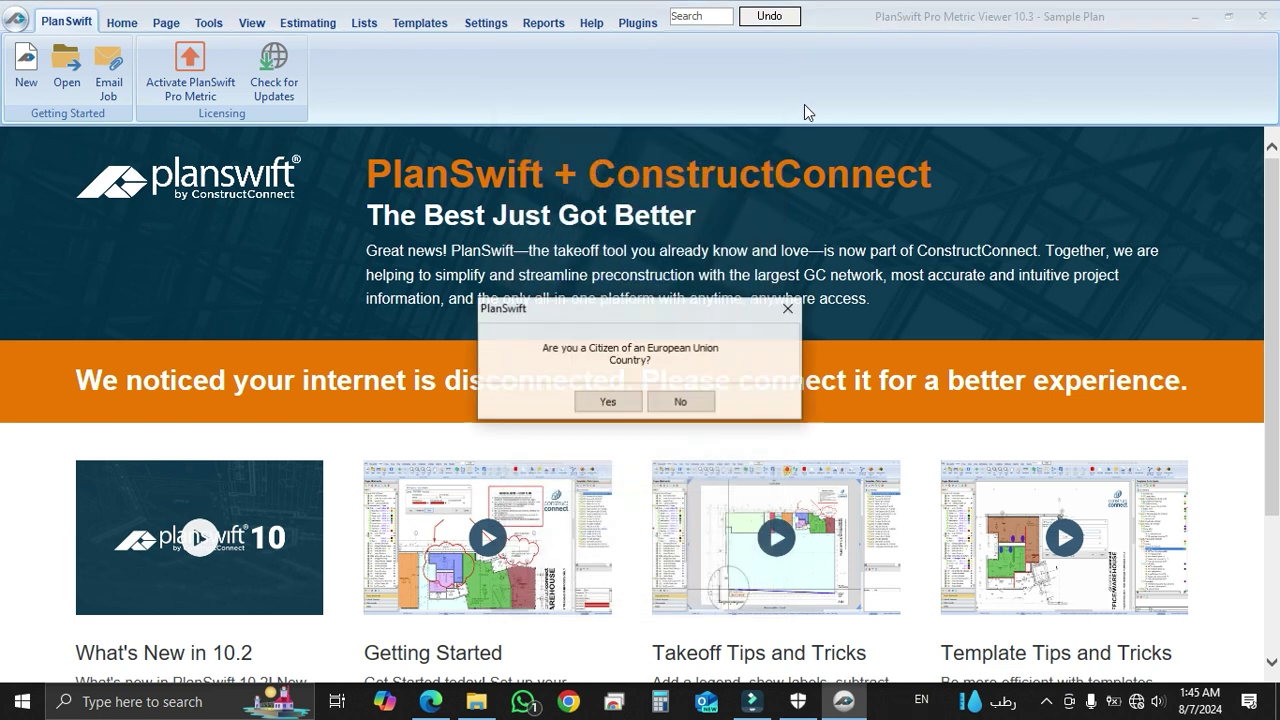
click(682, 402)
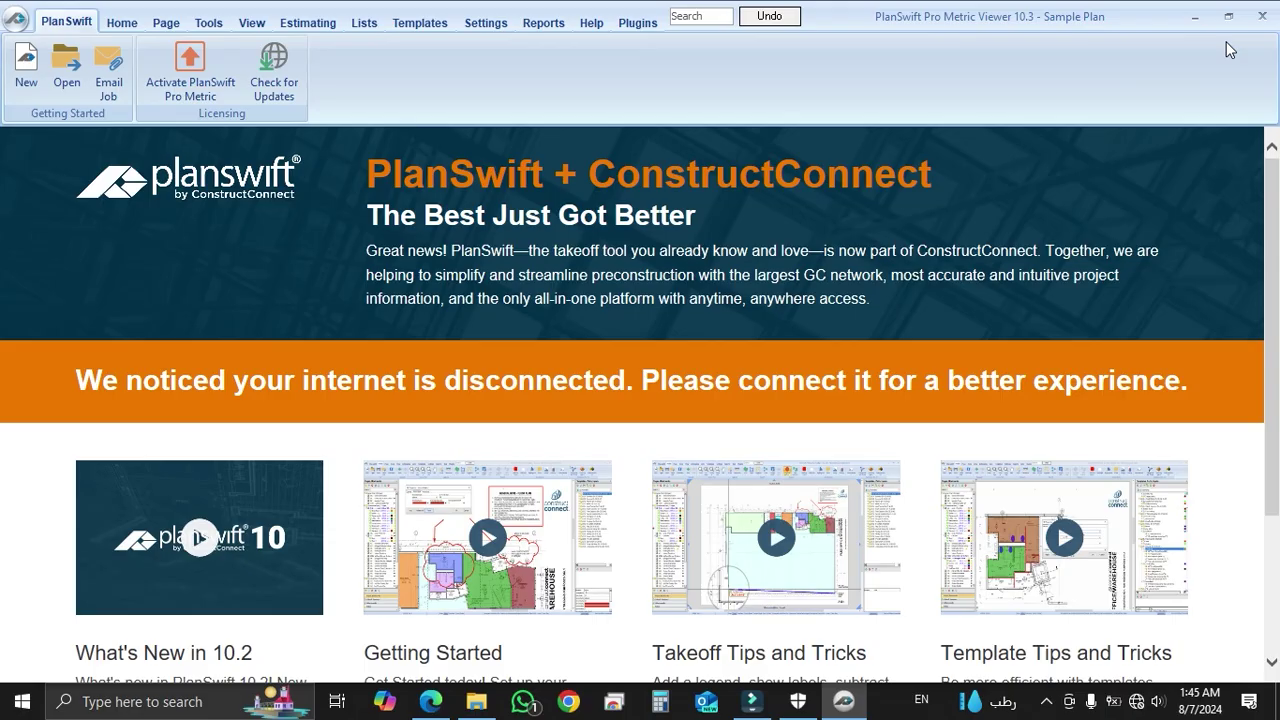
click(1250, 16)
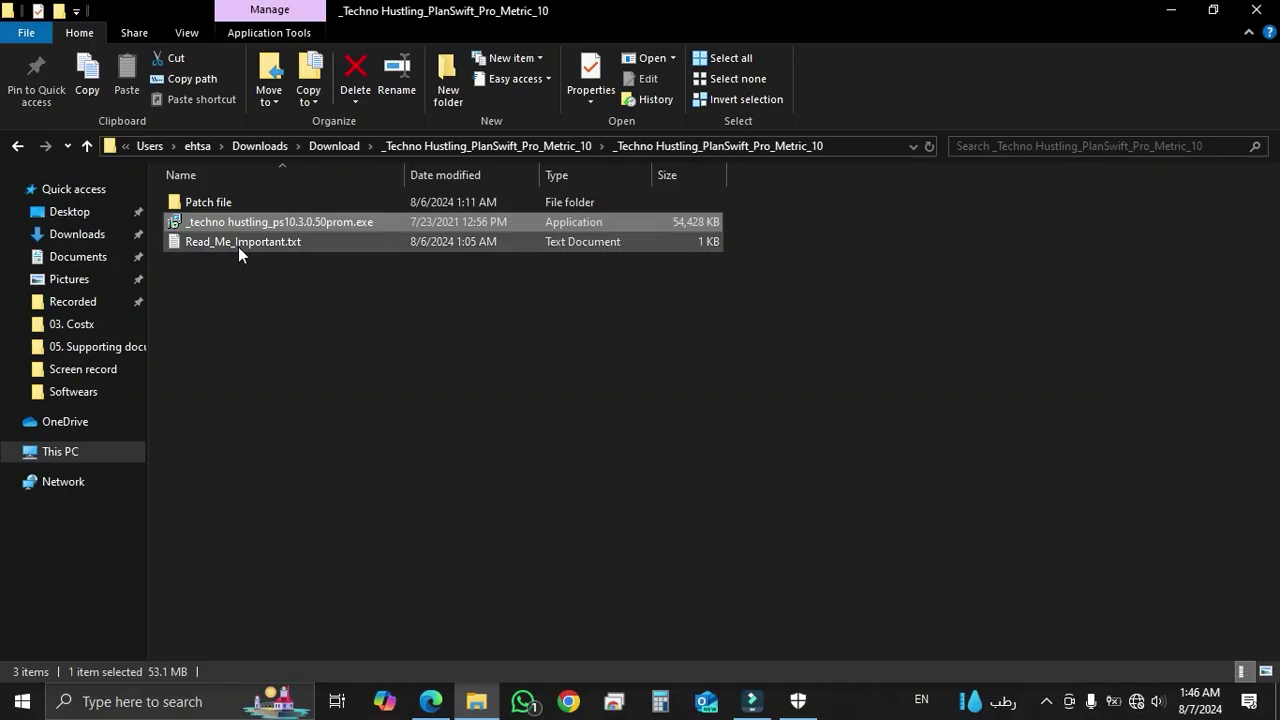
Copy Patch.exe from the extracted Patch file folder
click(221, 199)
double_click(221, 199)
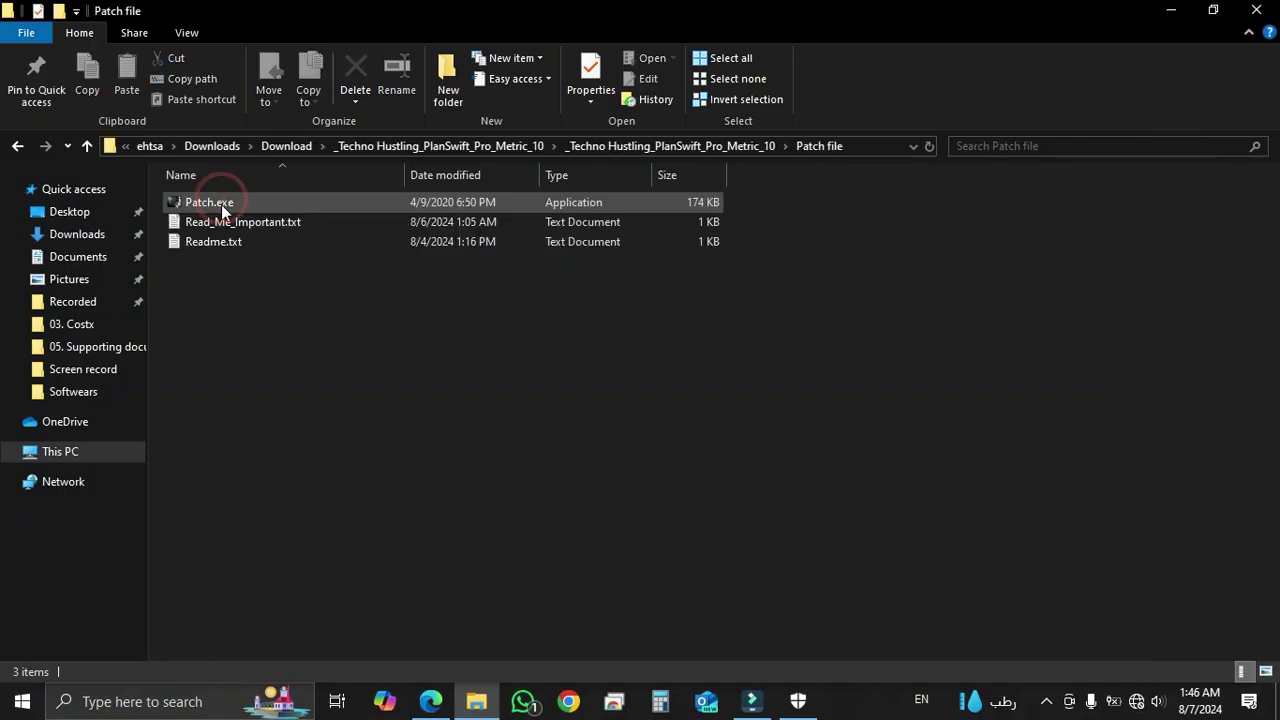
right_click(214, 203)
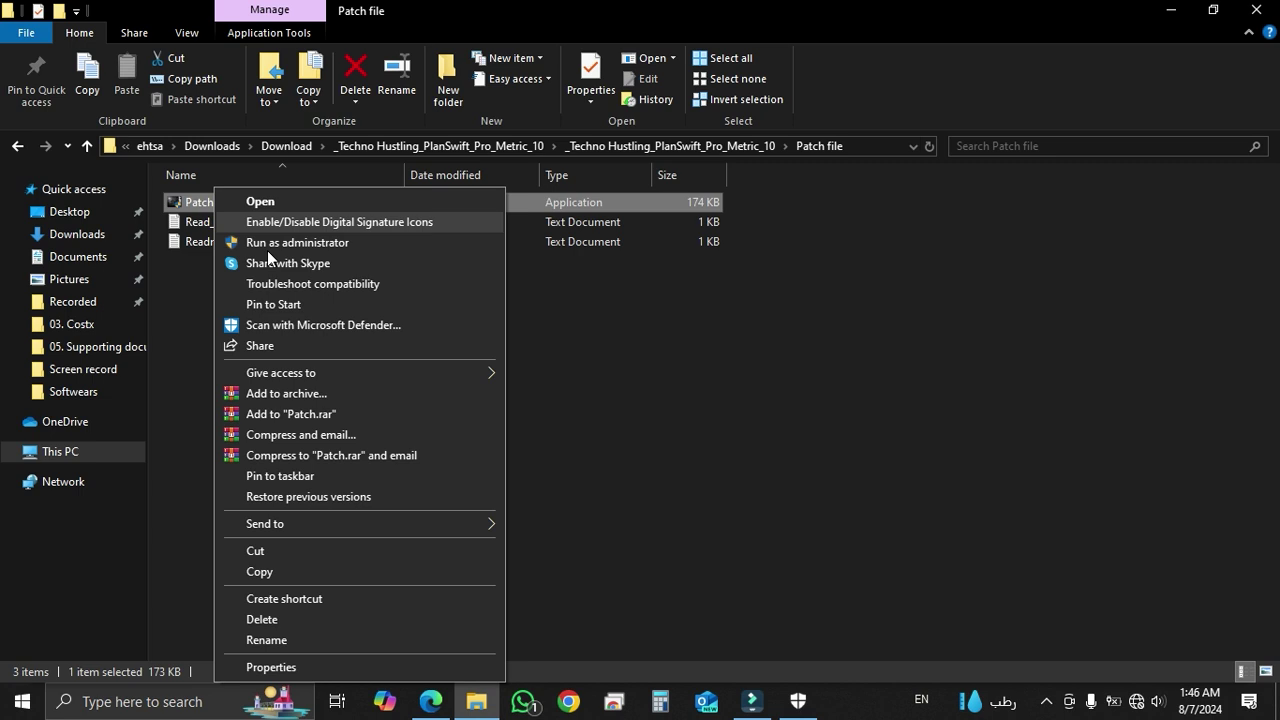
click(270, 573)
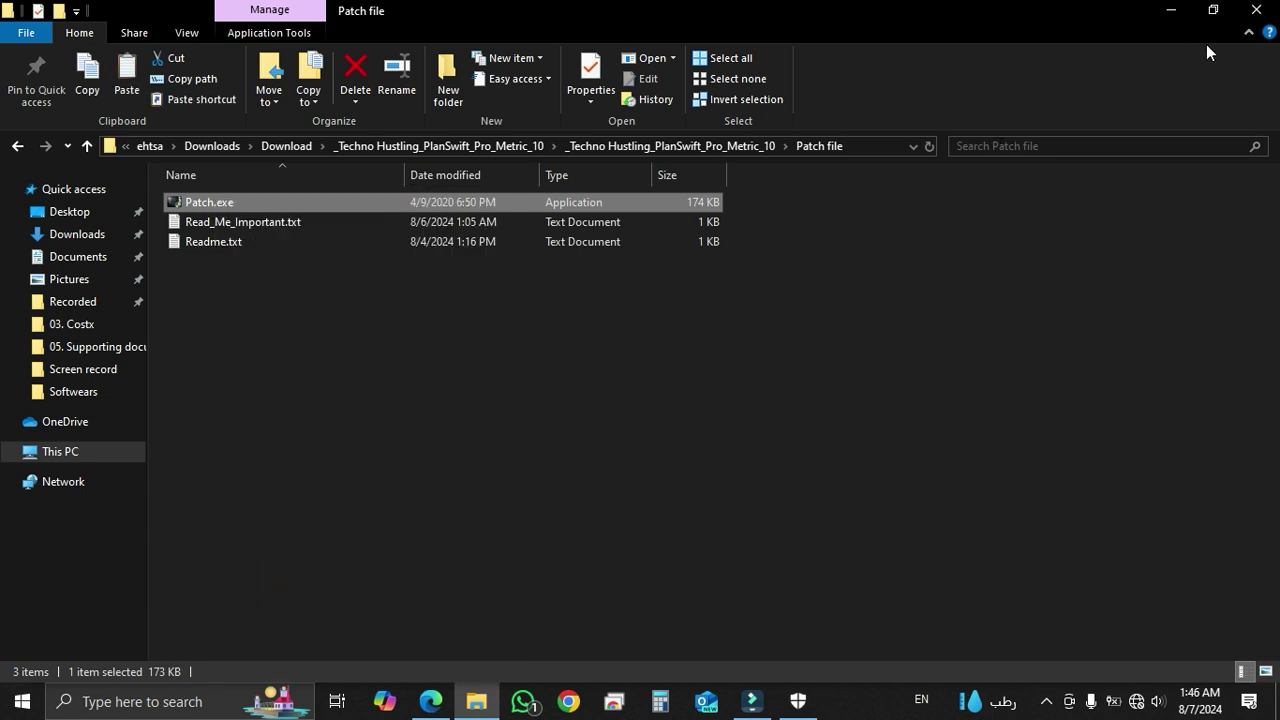
Clear the desktop and open the PlanSwift 10 shortcut's file location in Program Files (x86)
click(1175, 12)
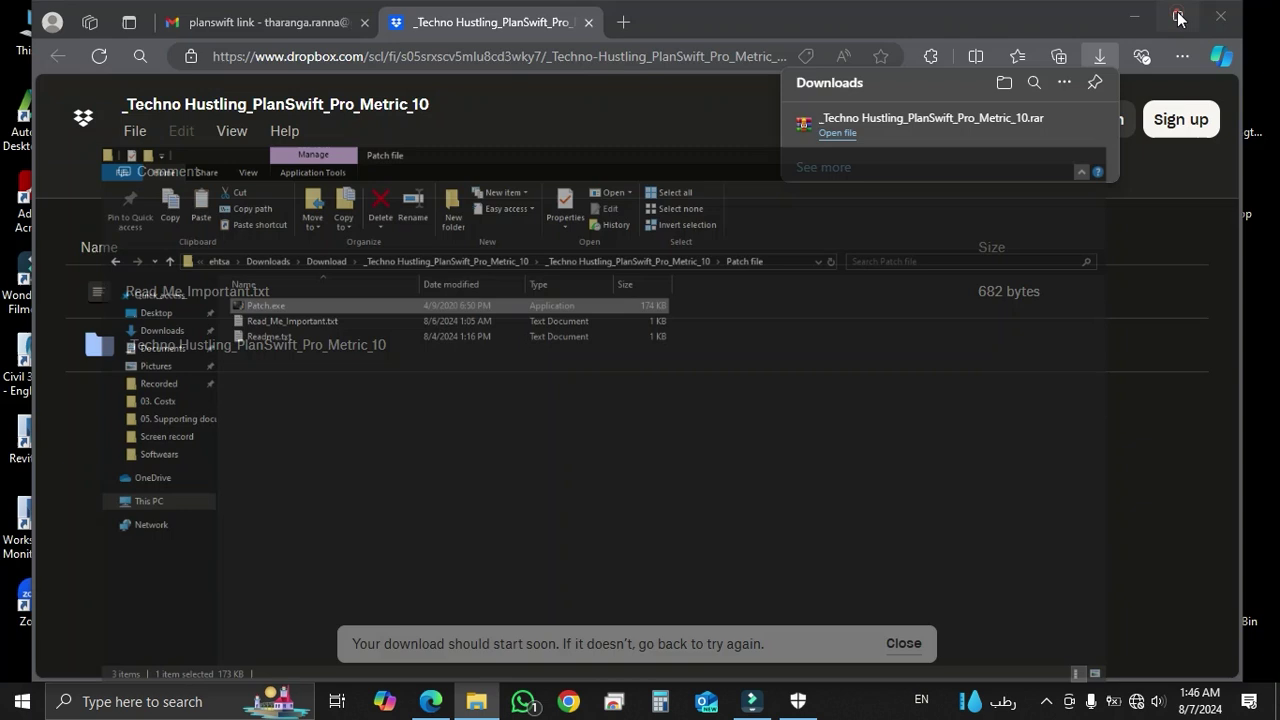
click(1134, 16)
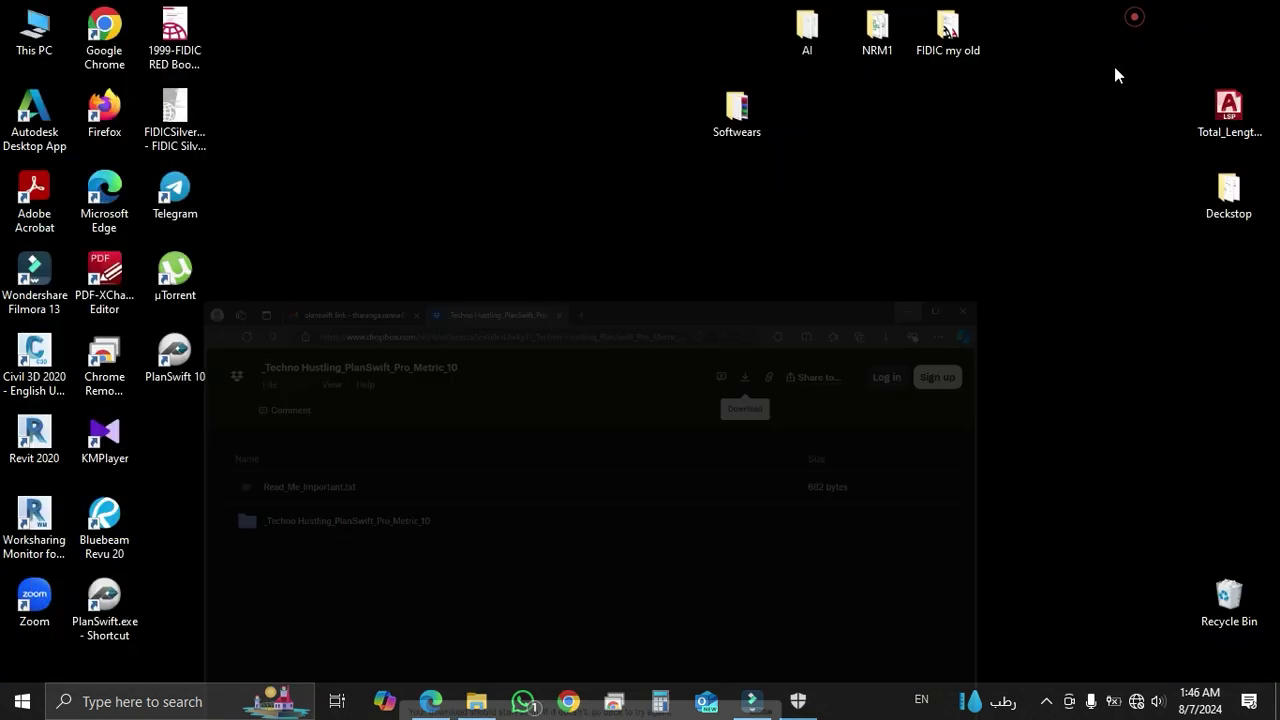
right_click(366, 312)
click(400, 364)
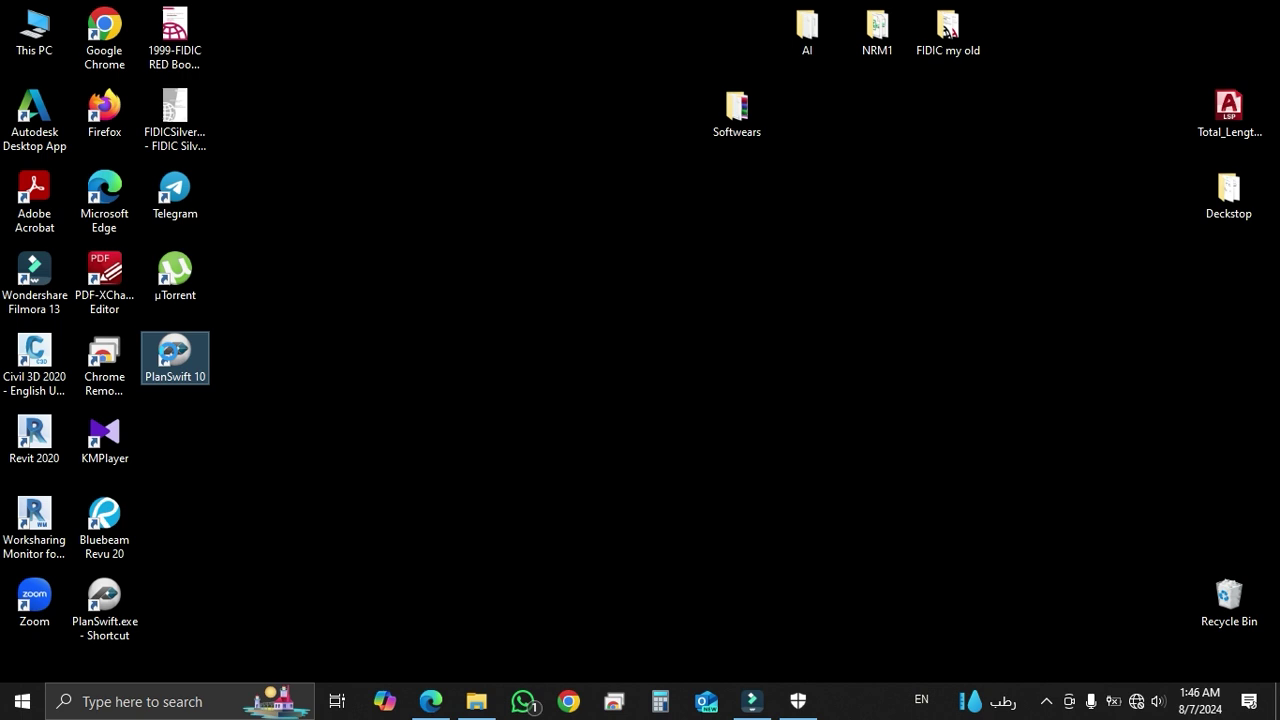
right_click(171, 359)
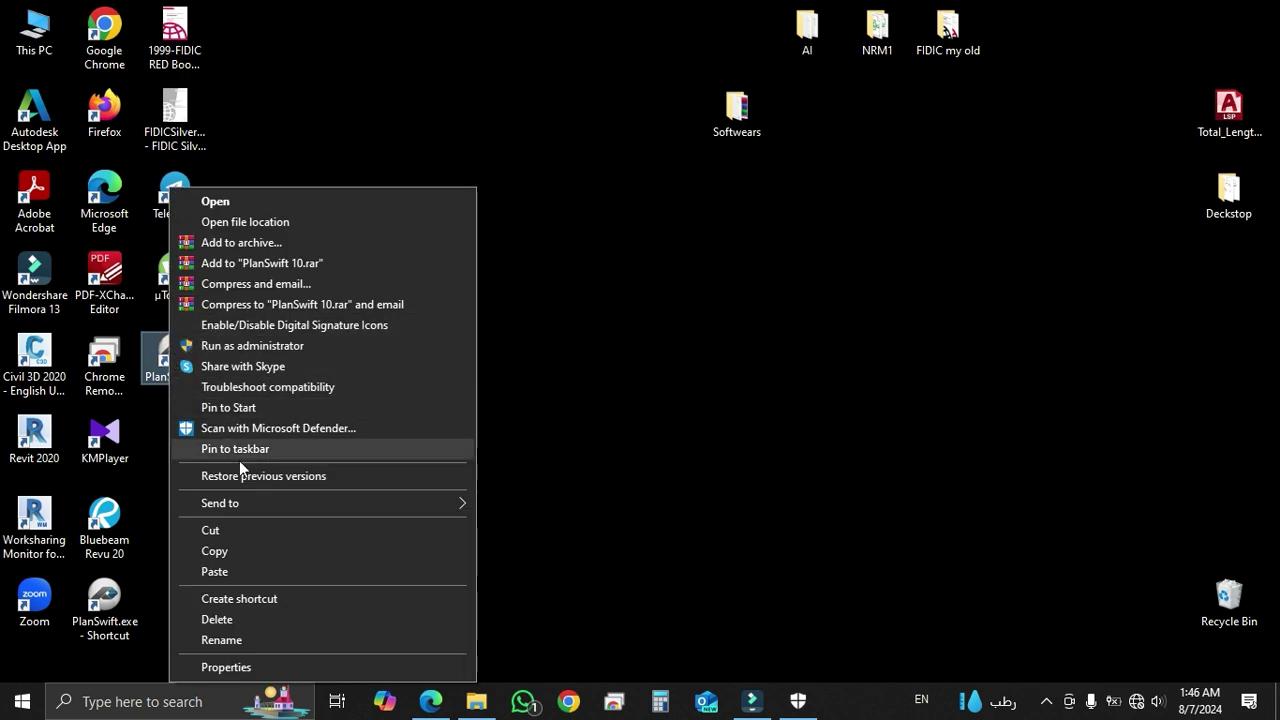
click(234, 230)
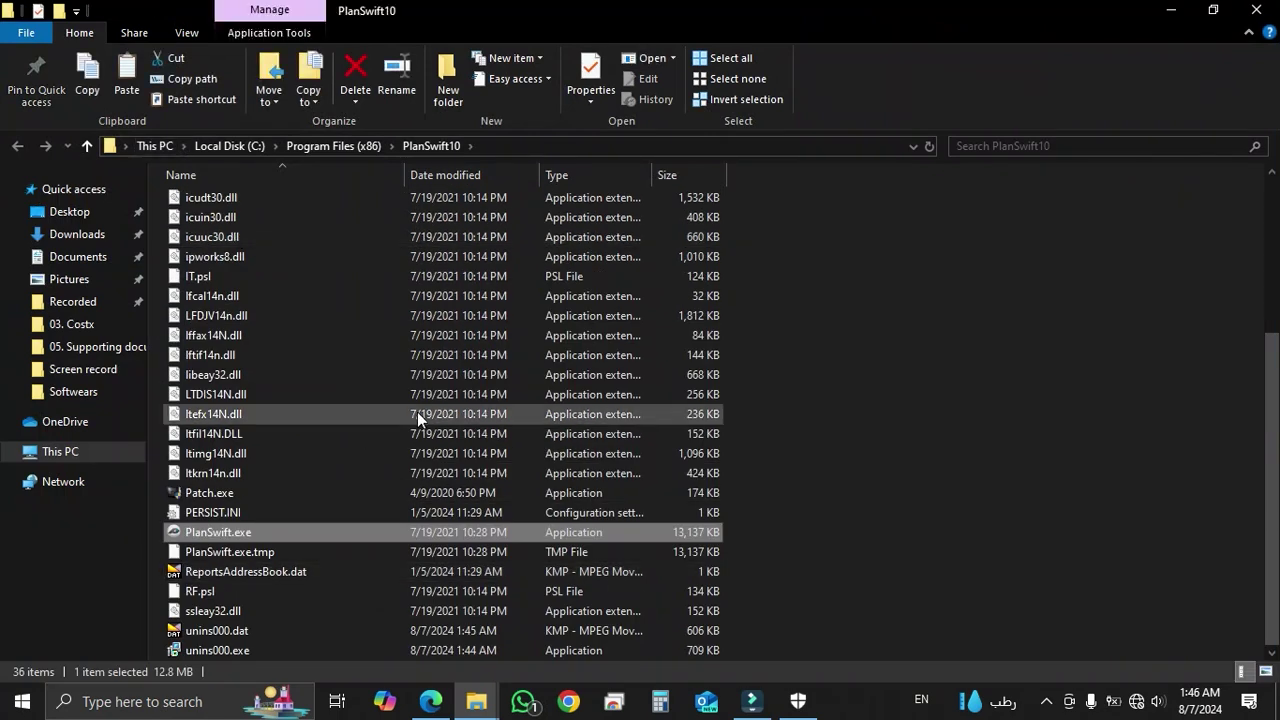
Paste Patch.exe into the PlanSwift10 folder, replacing the existing file
right_click(930, 300)
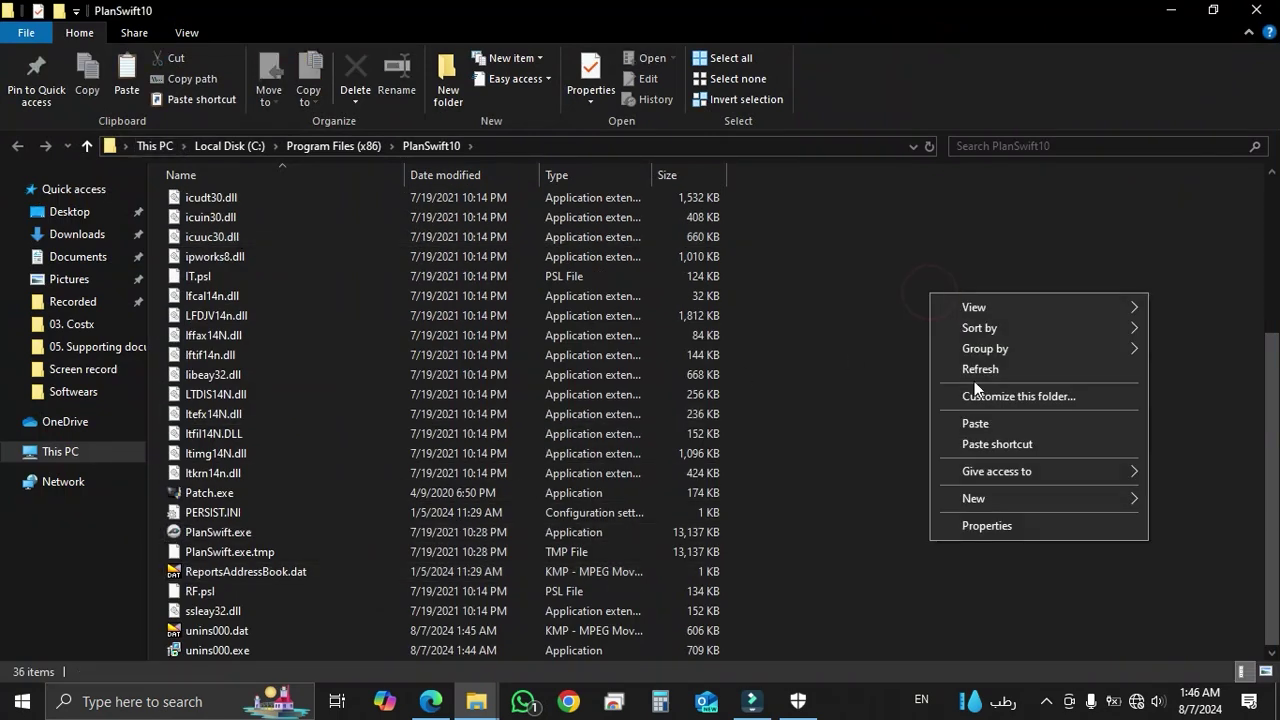
click(999, 427)
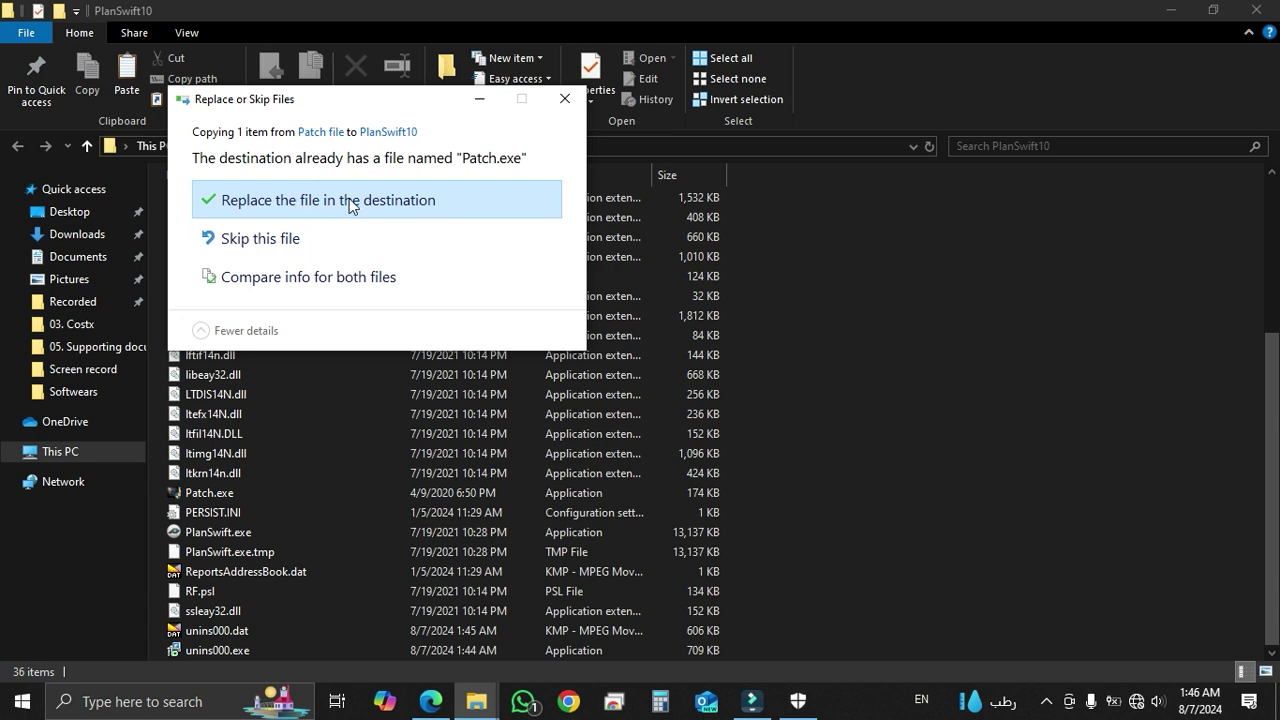
click(268, 205)
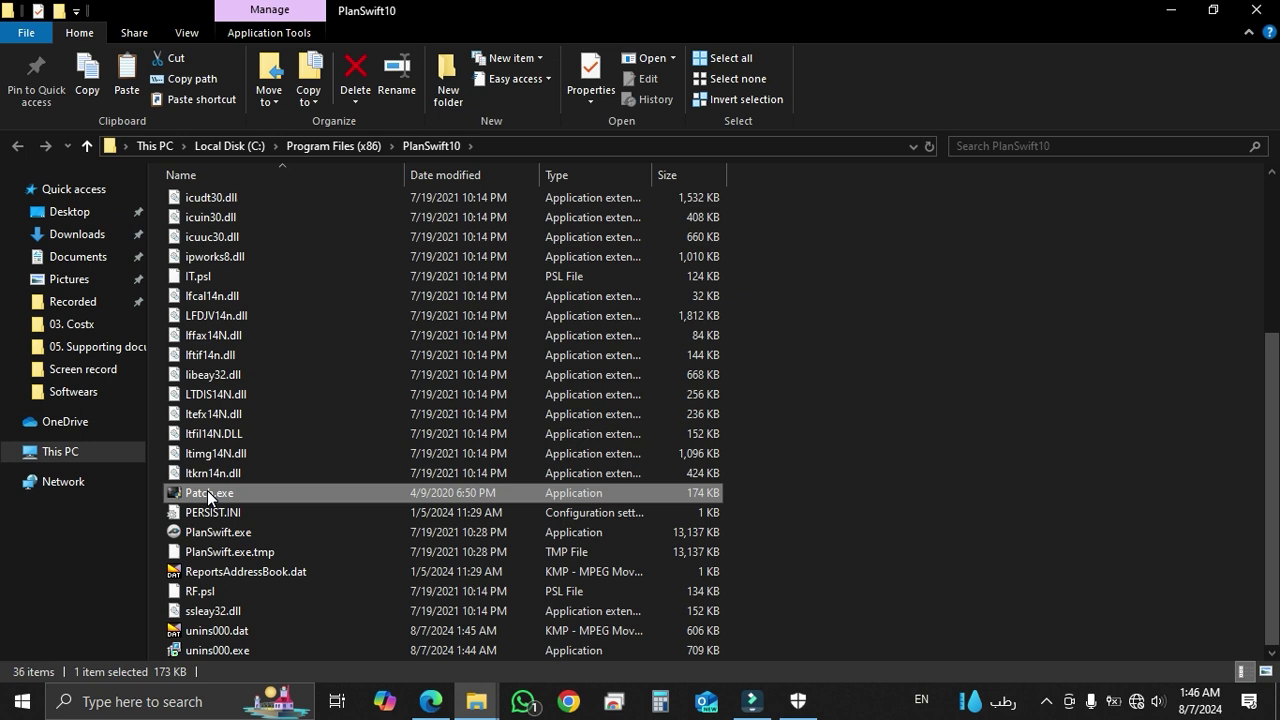
Run Patch.exe as administrator to patch PlanSwift.exe, then close the patch window
right_click(207, 492)
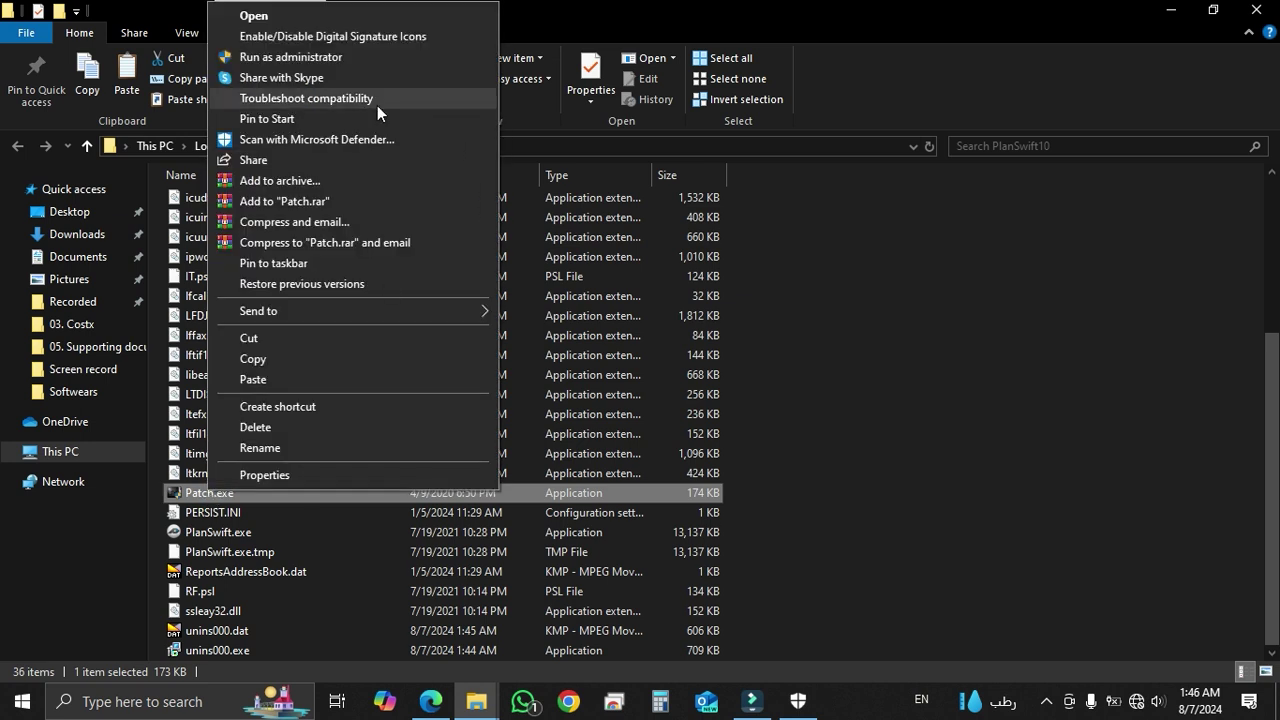
click(329, 56)
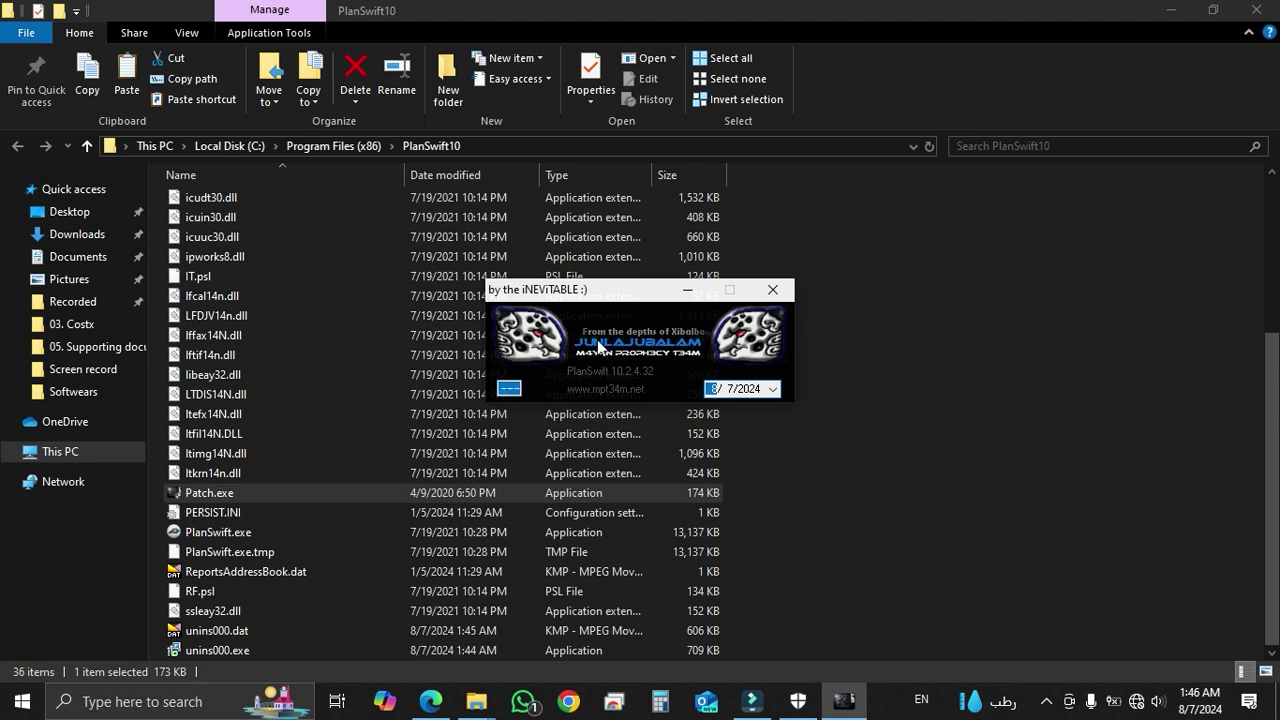
click(776, 291)
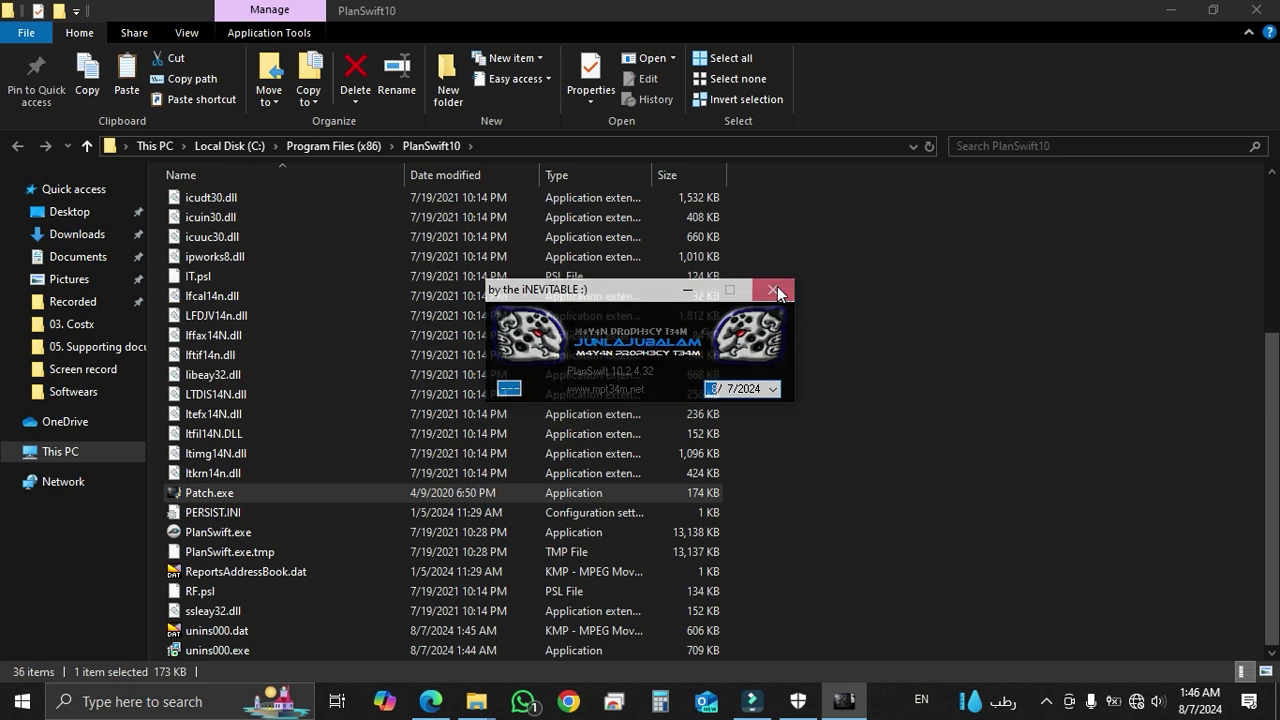
Close File Explorer, refresh the desktop and launch PlanSwift 10 from its desktop shortcut
click(1245, 12)
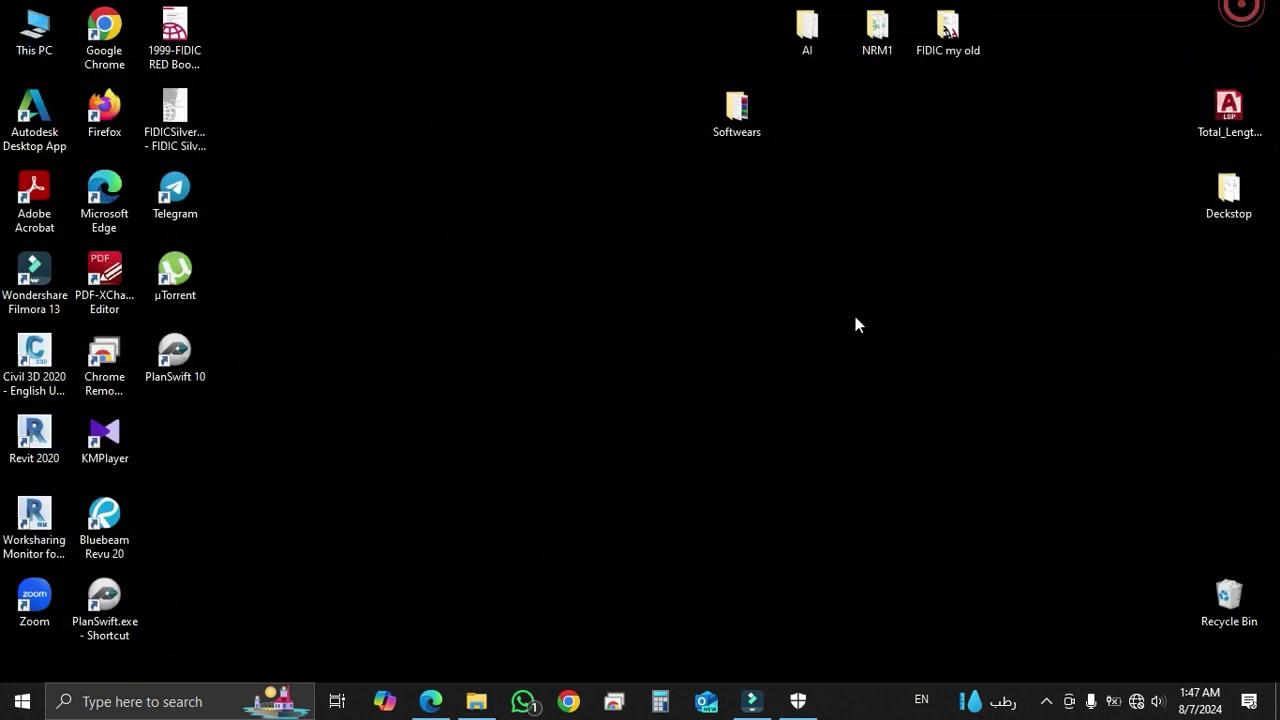
right_click(528, 258)
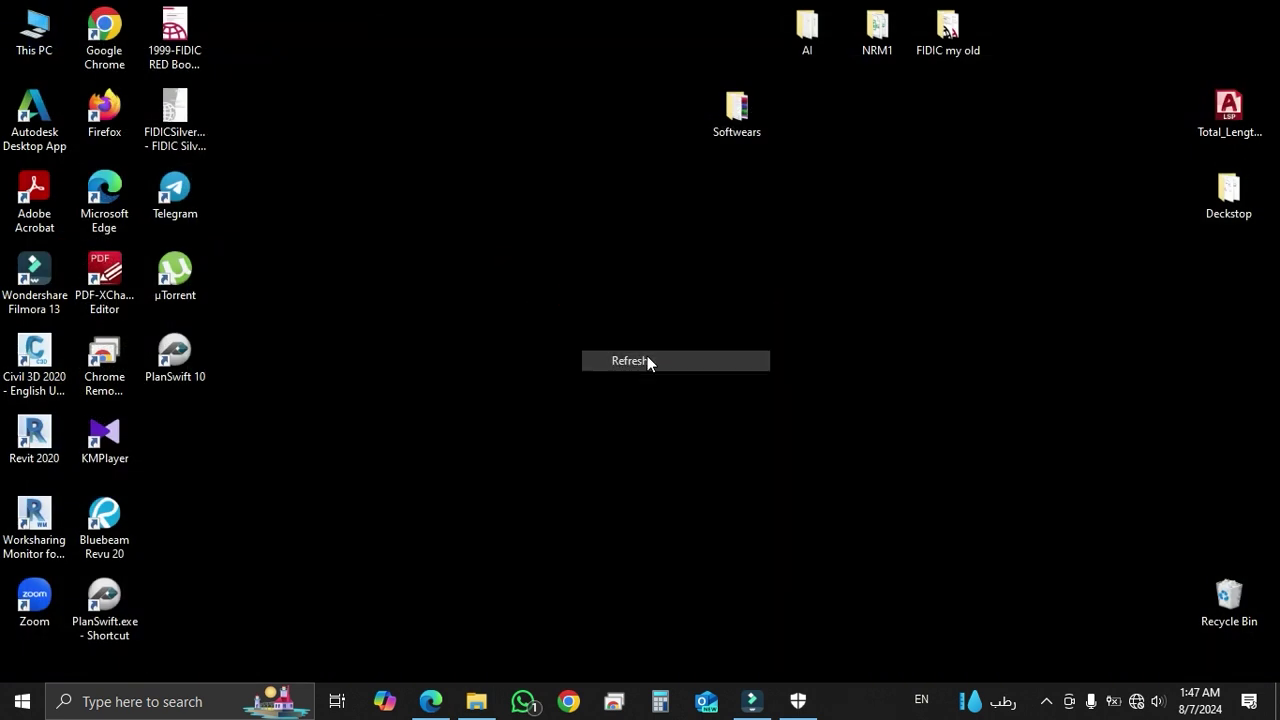
click(647, 356)
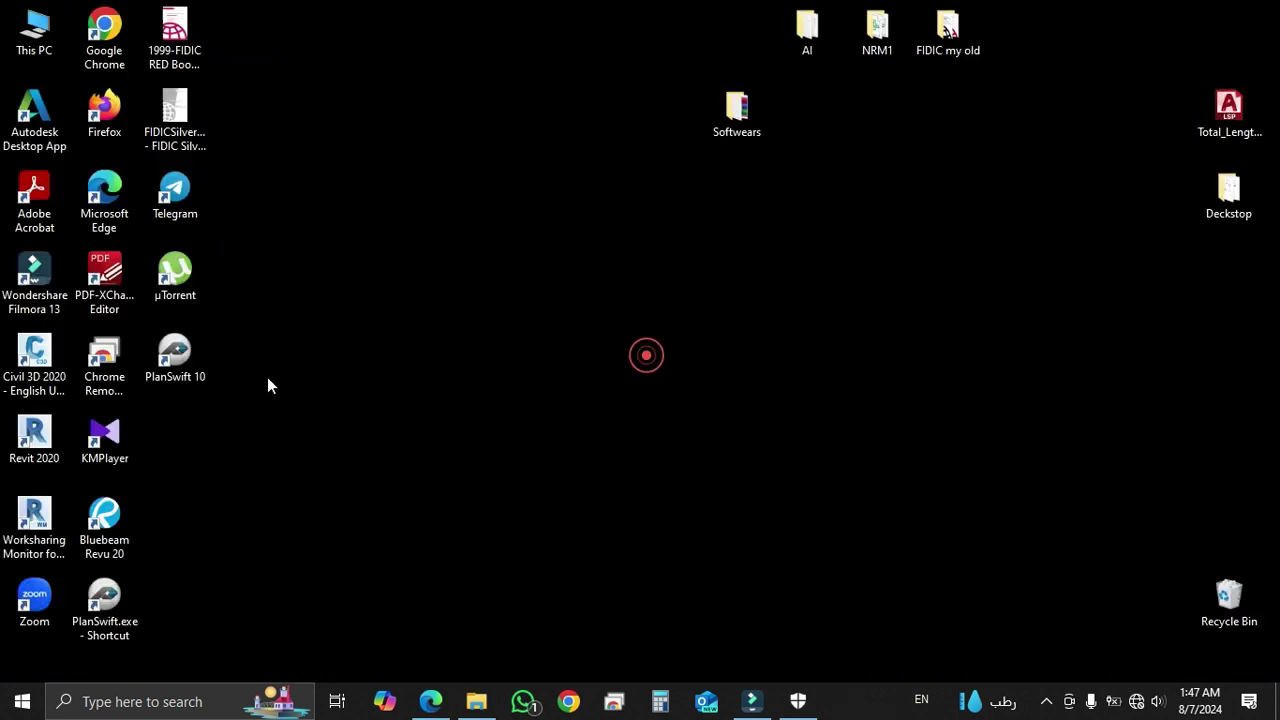
click(179, 357)
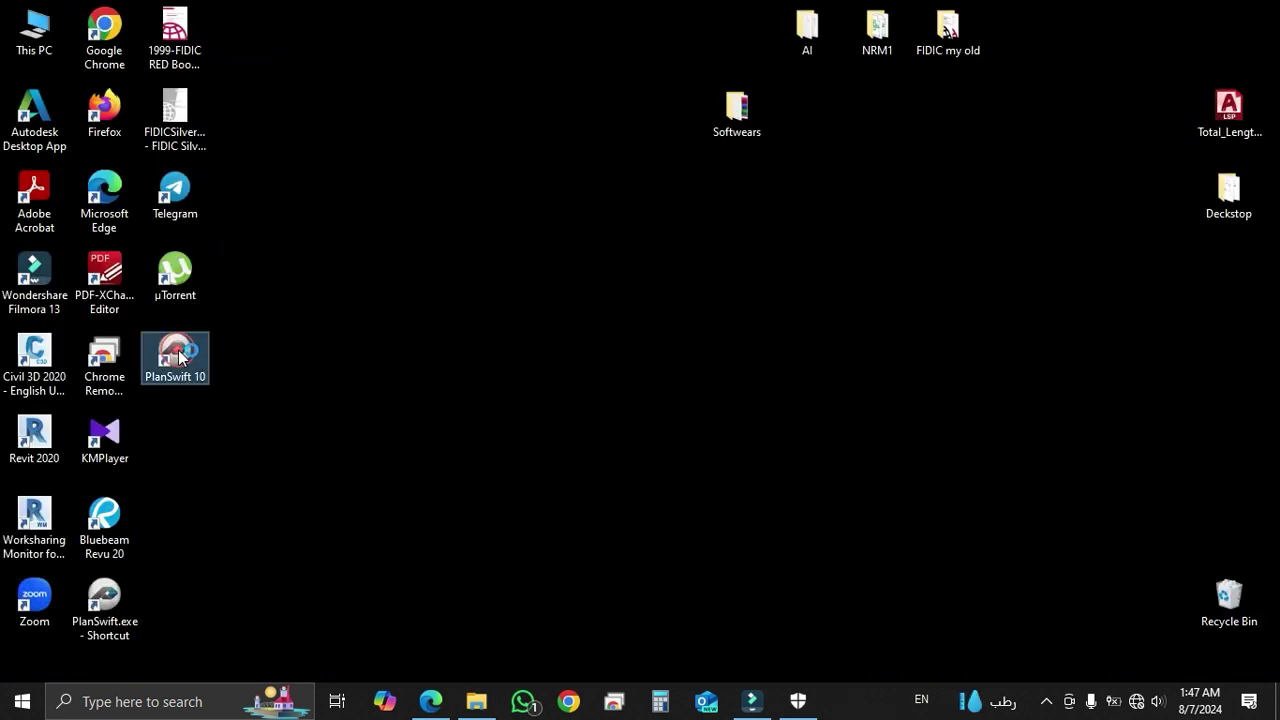
double_click(179, 357)
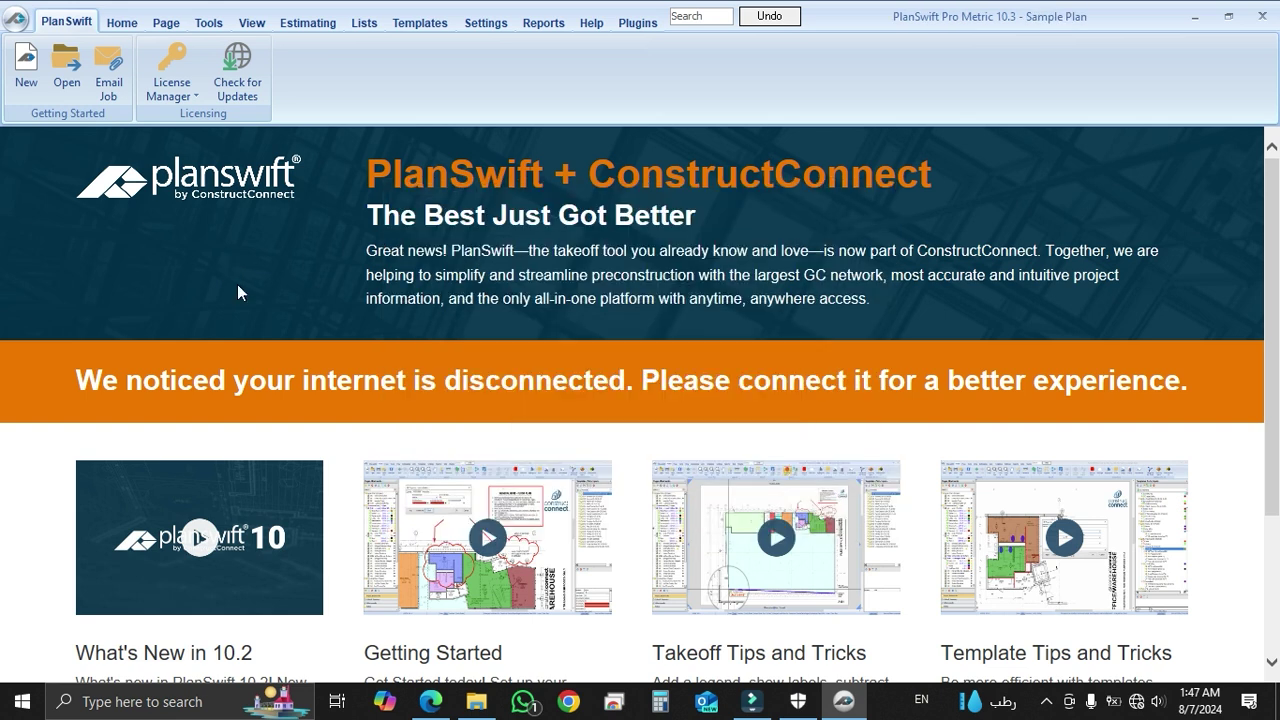
Open the existing Sample Plan job from the Open Job list
click(64, 61)
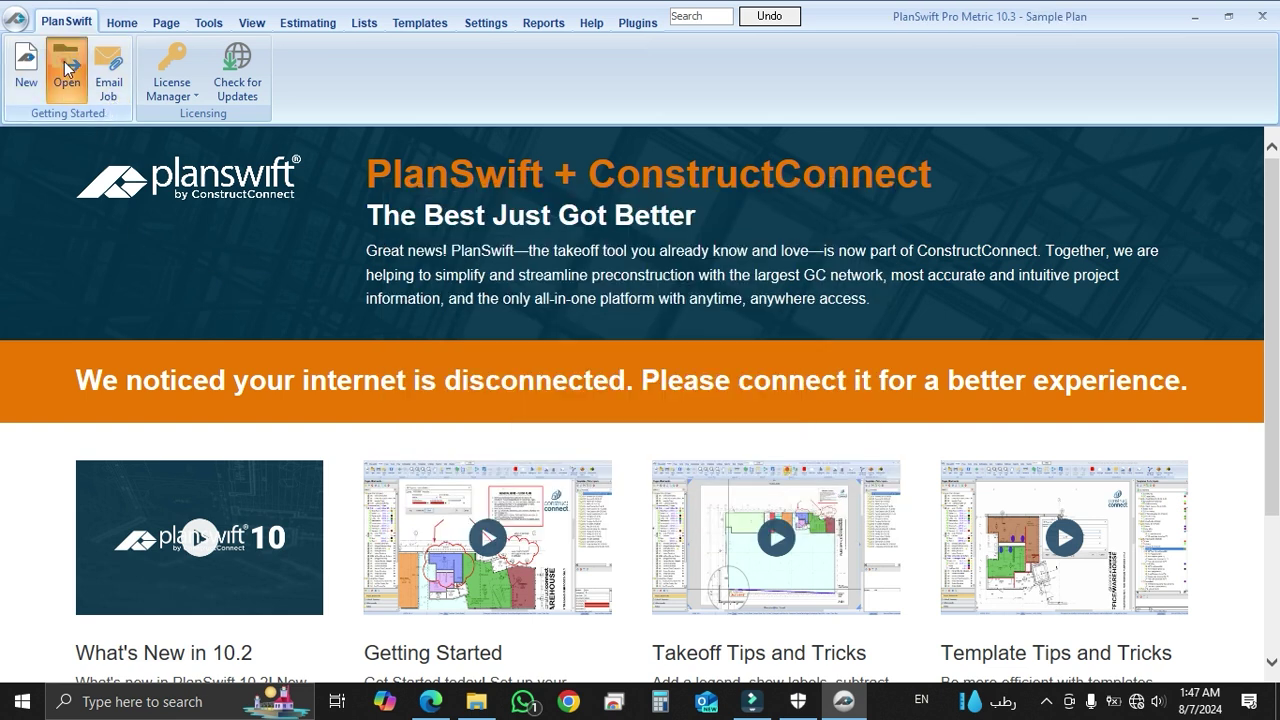
click(350, 217)
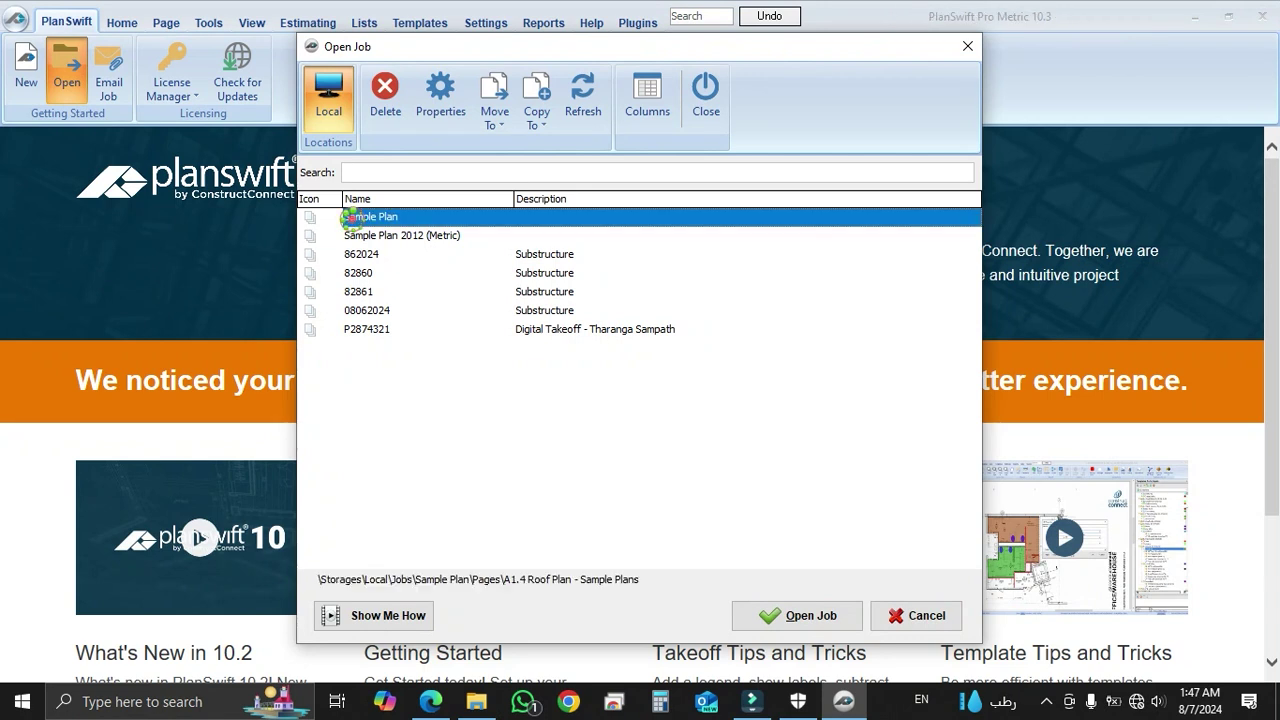
double_click(350, 217)
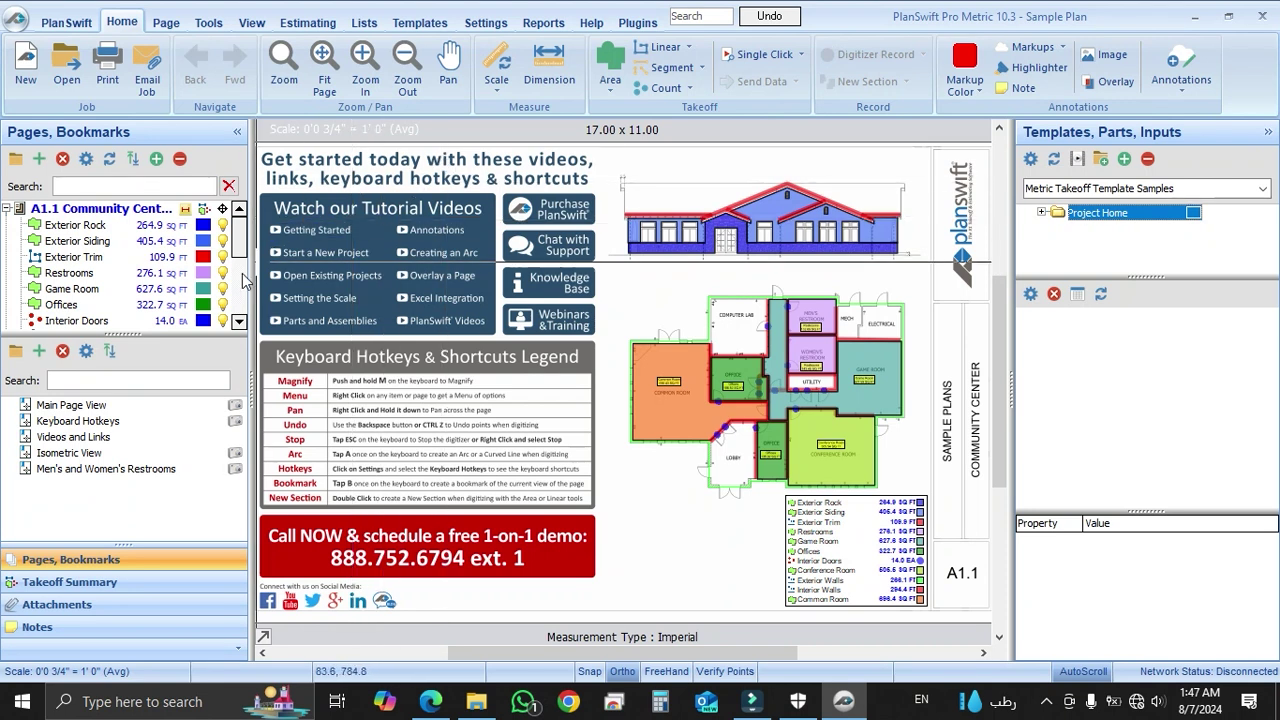
Enlarge the Pages list and display the A2.1 Exterior Elevation page
drag(160, 335, 159, 418)
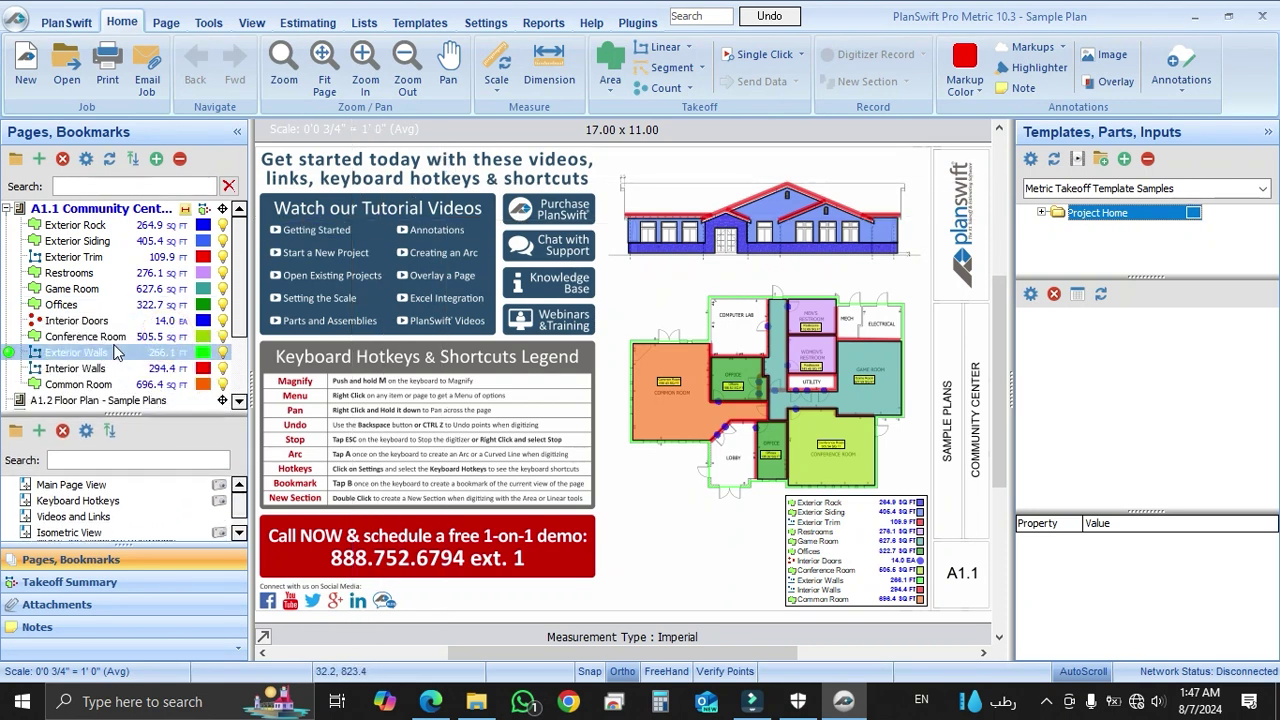
scroll(120, 330, down, 2)
click(115, 345)
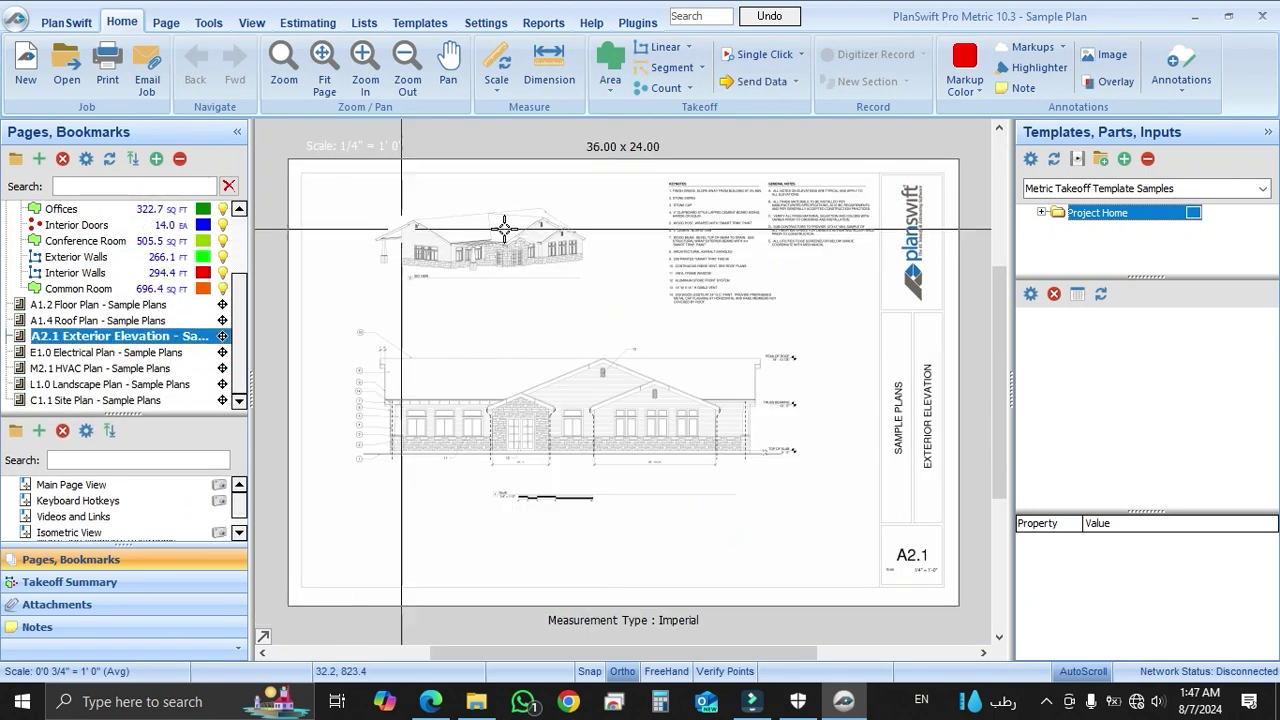